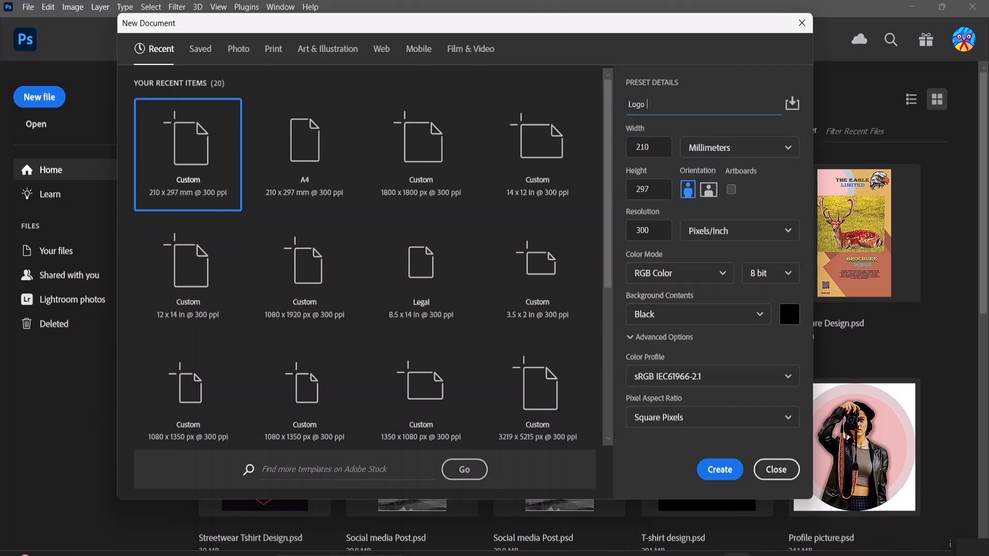
Step: Name the new document Logo Tshirt Design and set its size units to inches
text(Tshirt Design)
click(768, 148)
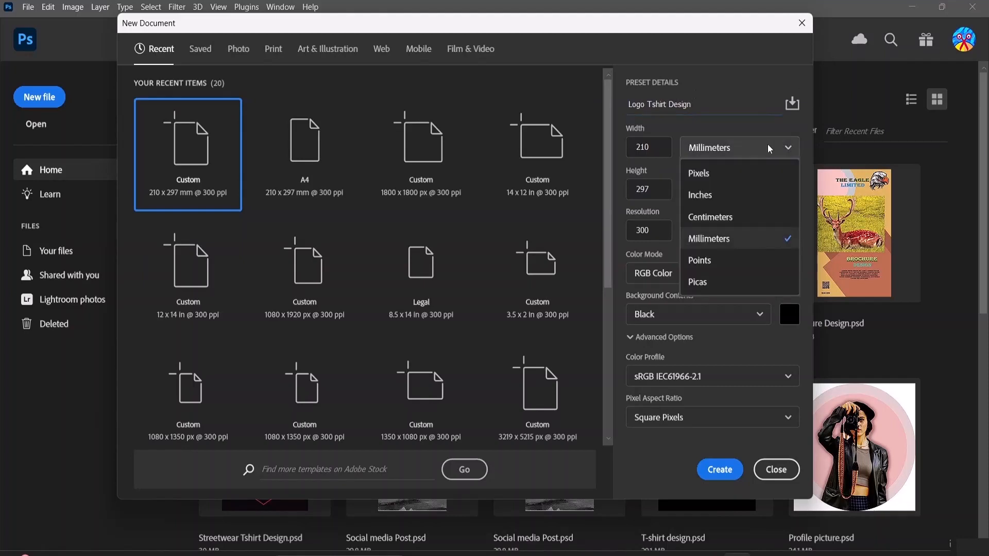
click(746, 196)
Step: Set the new document's size to 10 inches wide and 12 inches high
click(663, 149)
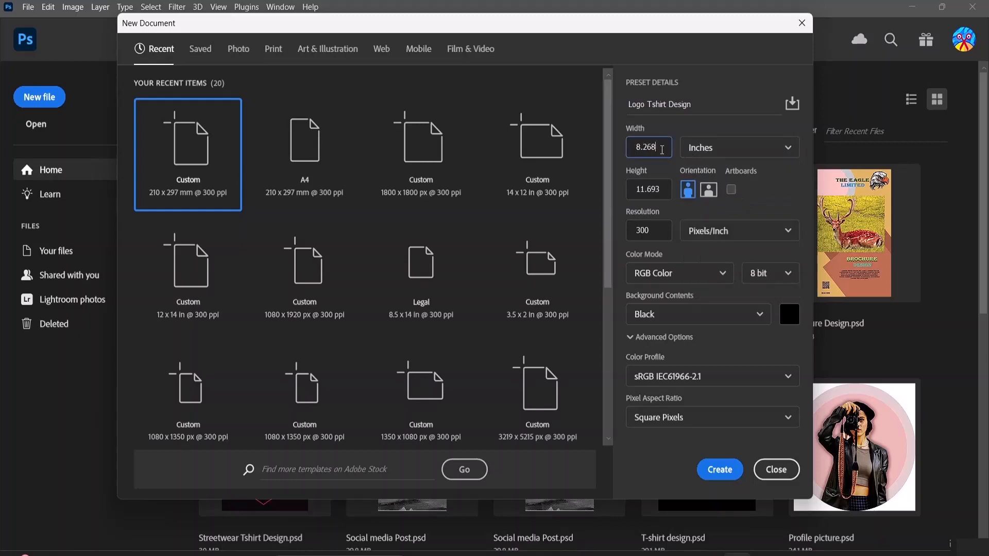
key(BackSpace)
key(BackSpace)
key(BackSpace)
key(BackSpace)
key(BackSpace)
text(10)
click(666, 187)
key(BackSpace)
key(BackSpace)
key(BackSpace)
key(BackSpace)
key(BackSpace)
key(BackSpace)
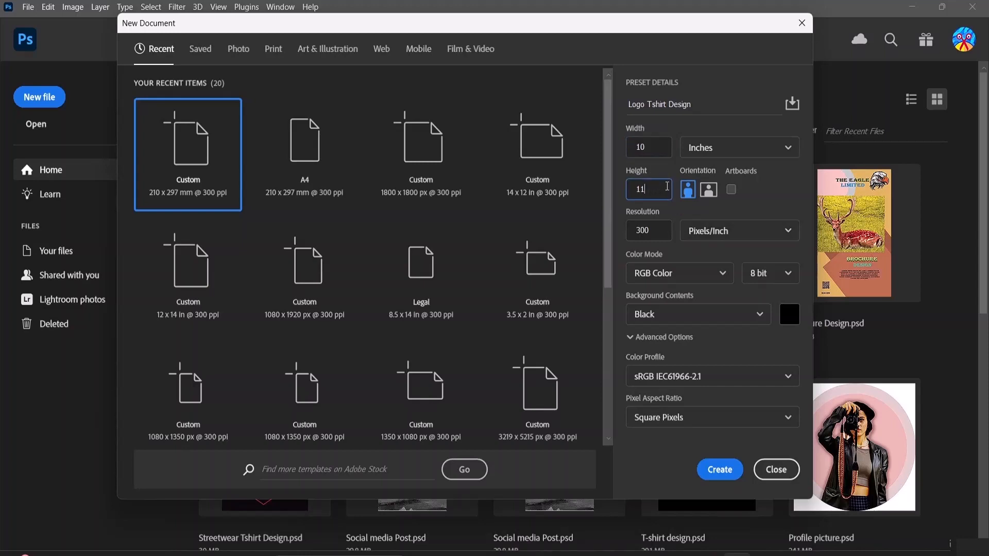
text(12)
Step: Create the document with CMYK Color mode and White background contents
click(720, 274)
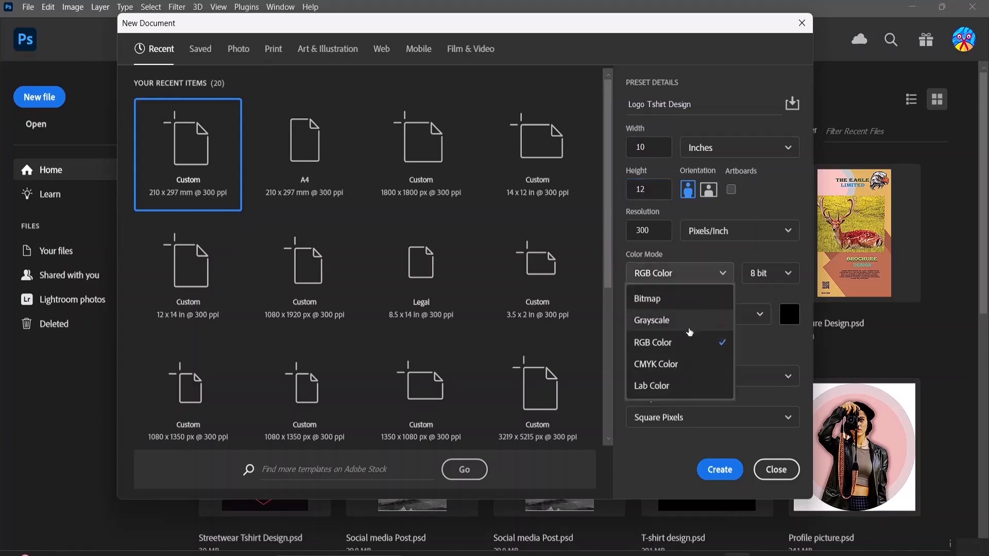
click(691, 364)
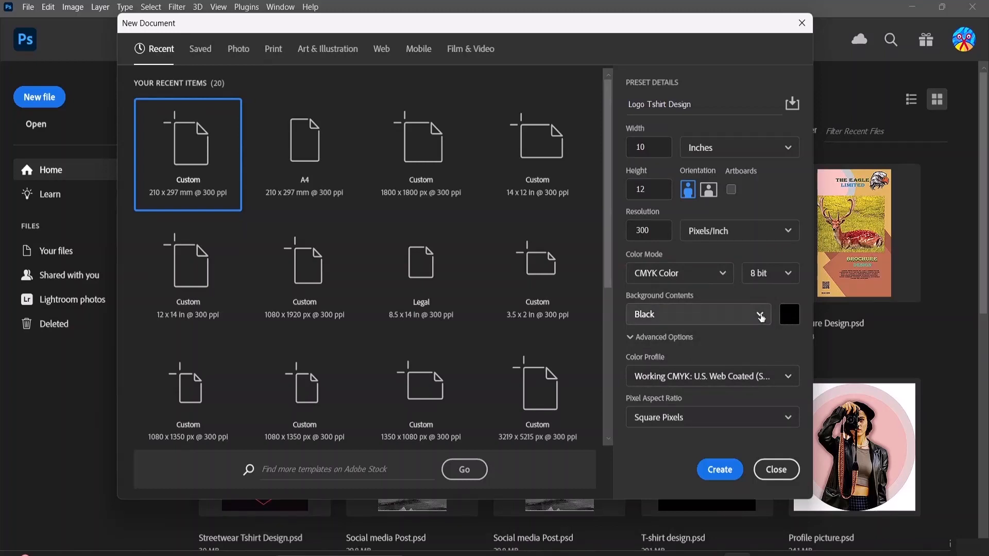
click(718, 314)
click(714, 338)
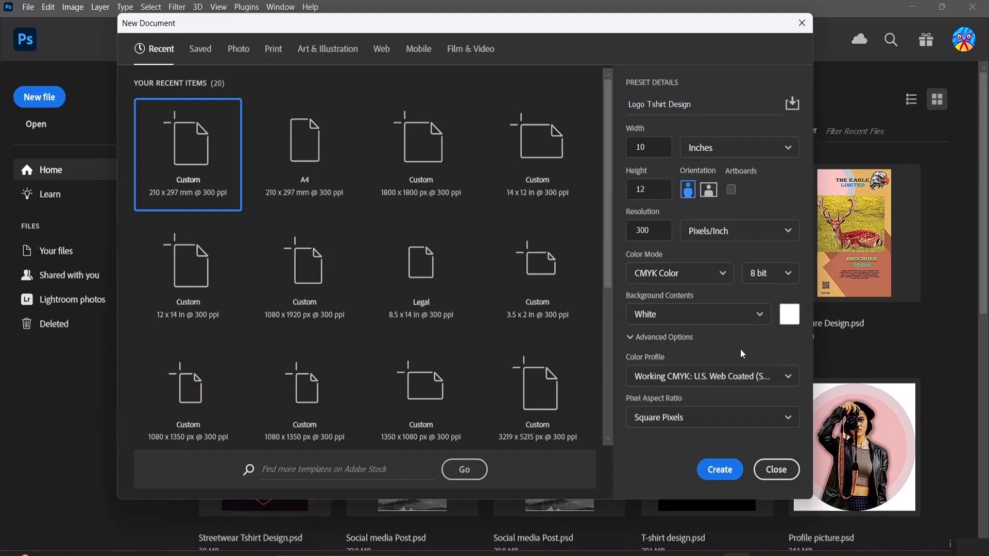
click(727, 475)
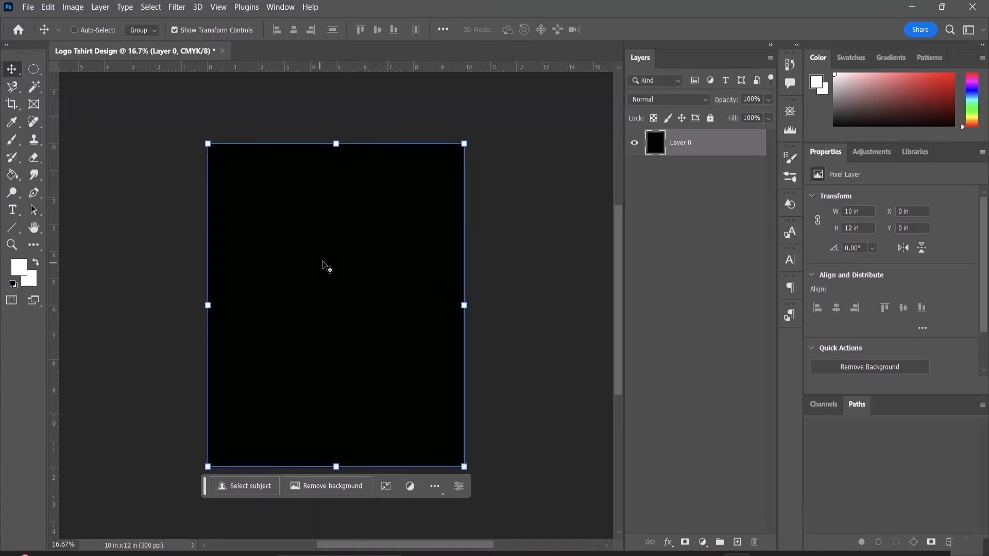
click(324, 265)
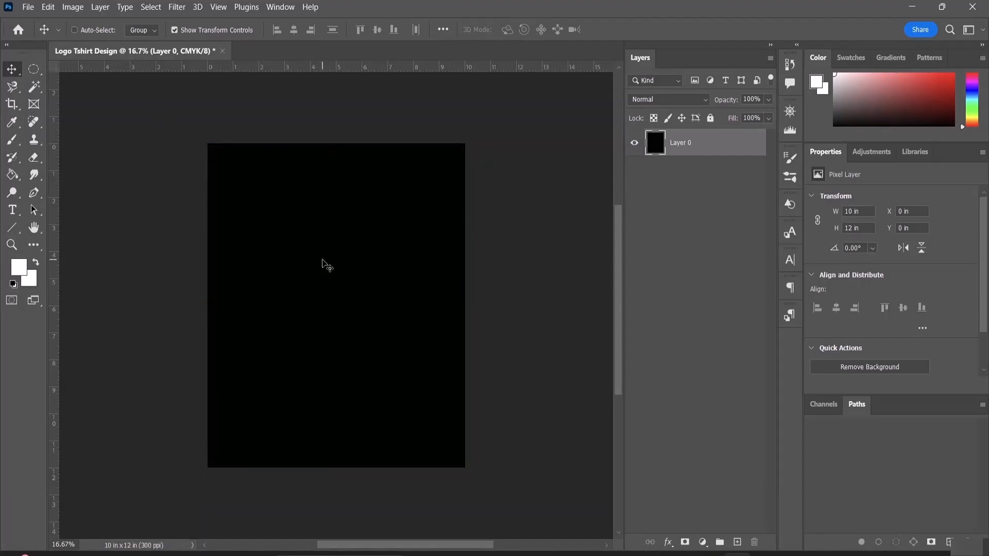
click(317, 104)
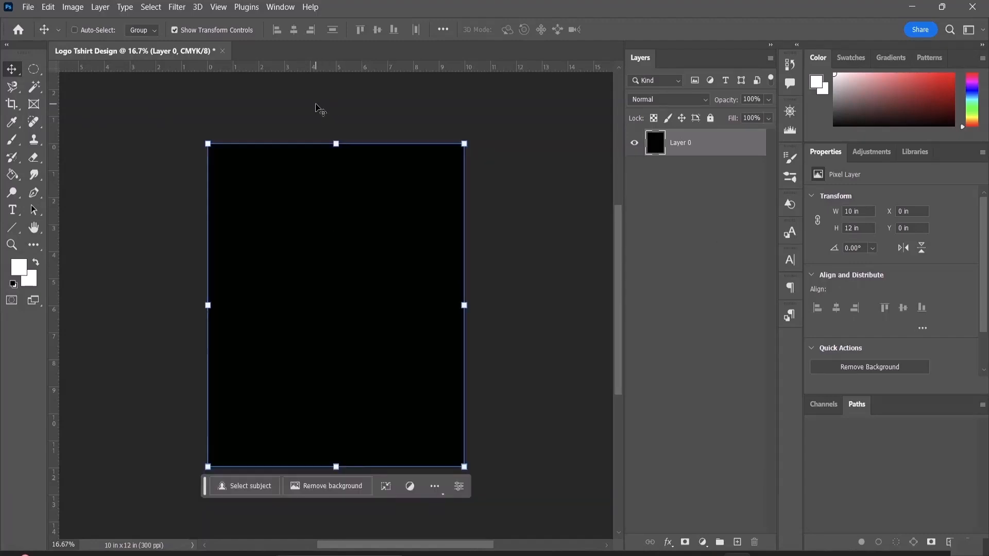
click(715, 260)
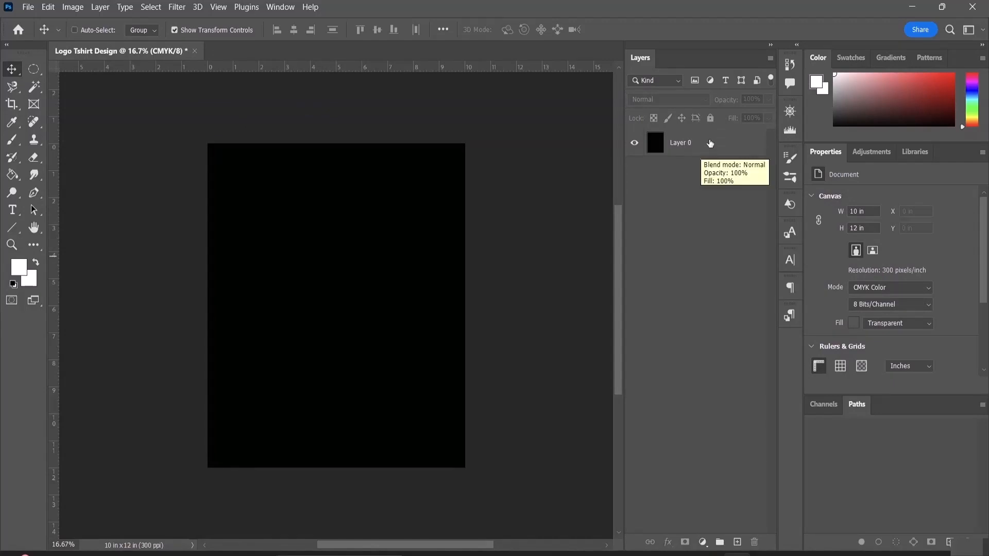
Step: Find the zipped lizard-chameleon-gecko silhouette folder in Downloads through the file opening dialog and extract all its files
click(29, 7)
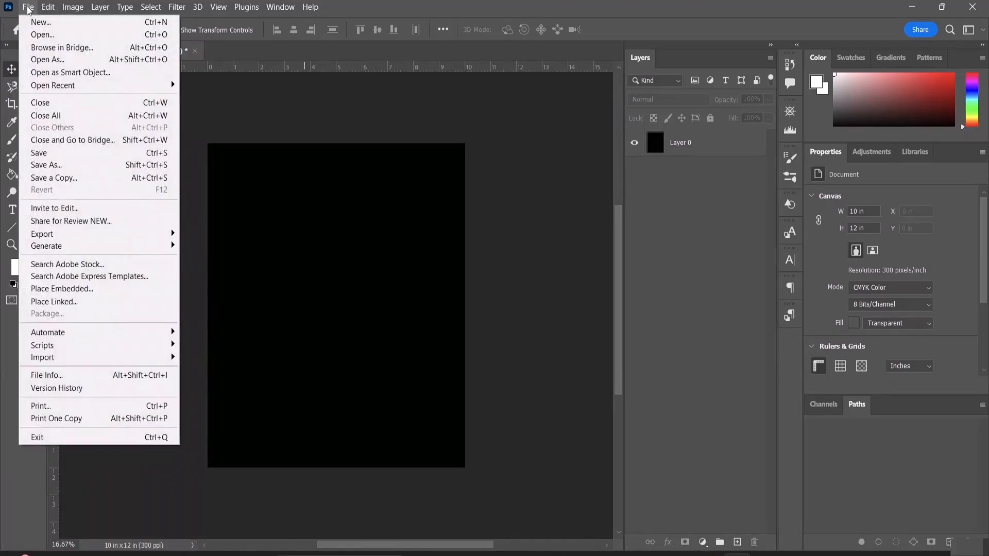
click(42, 34)
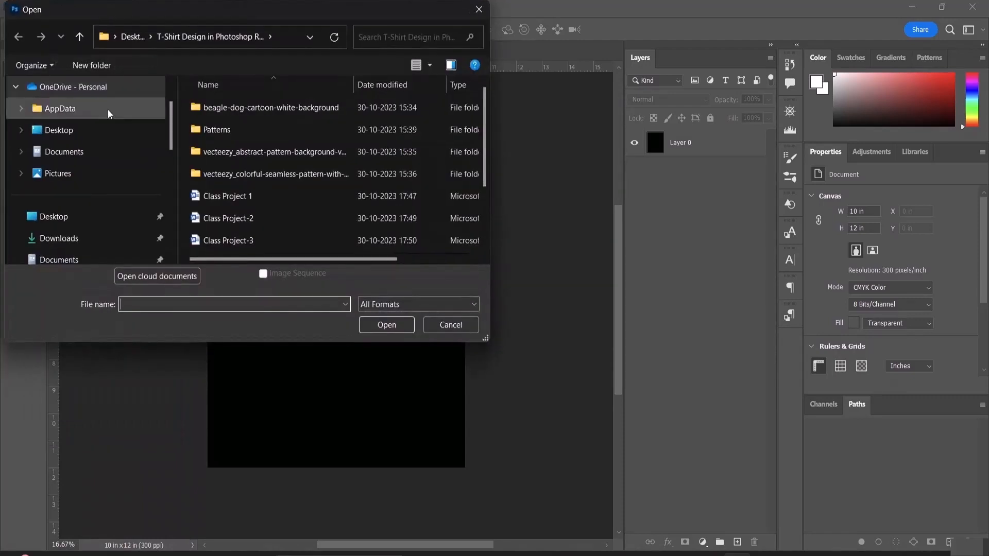
click(85, 246)
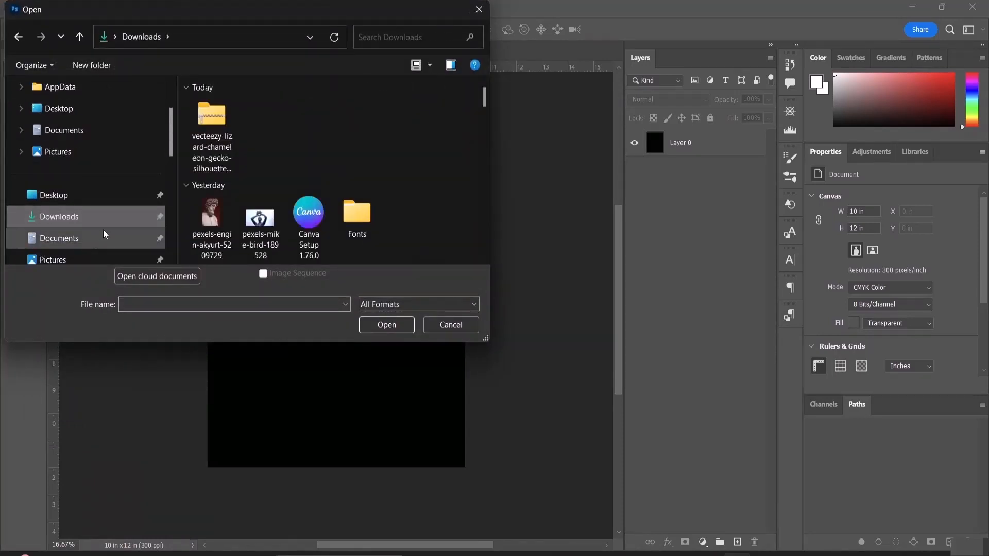
click(218, 159)
double_click(217, 157)
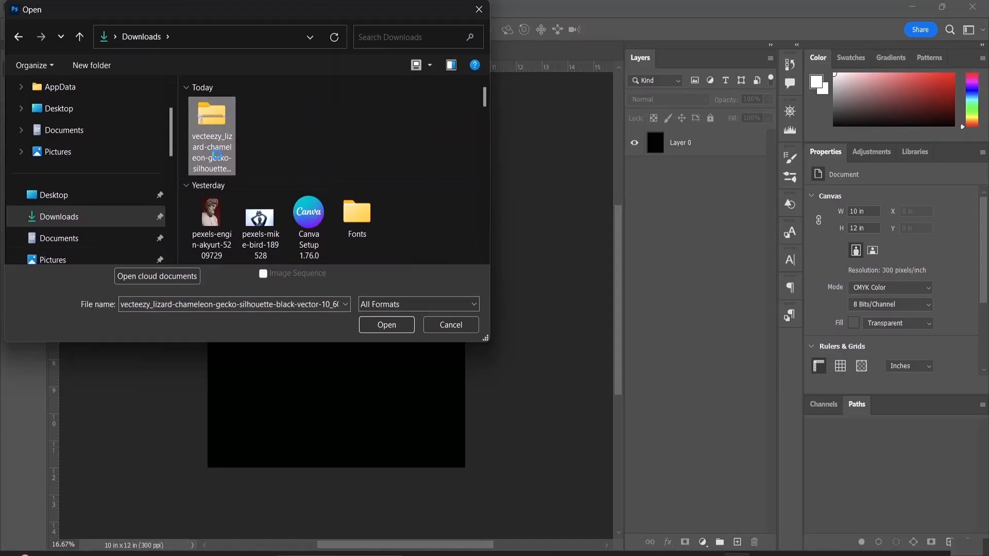
right_click(217, 155)
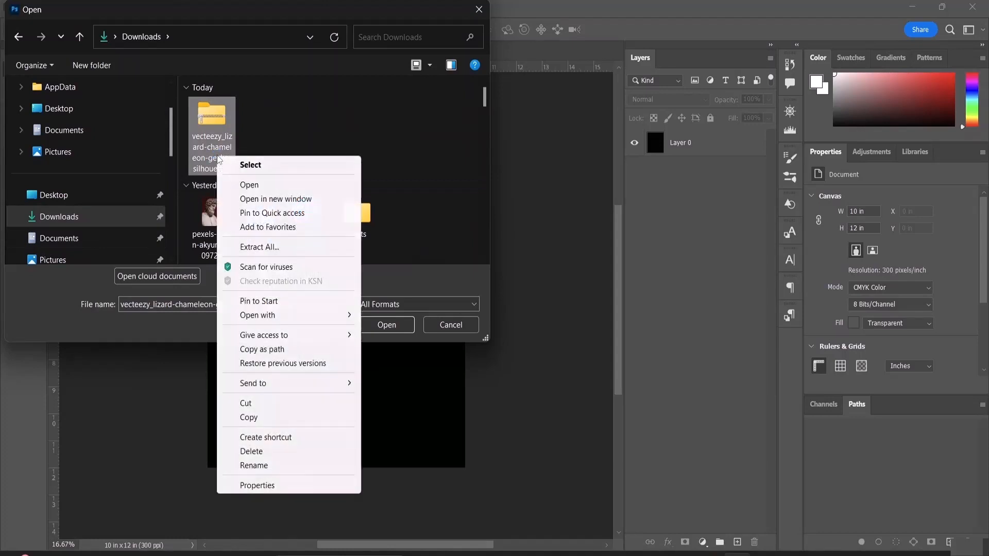
click(303, 247)
click(592, 428)
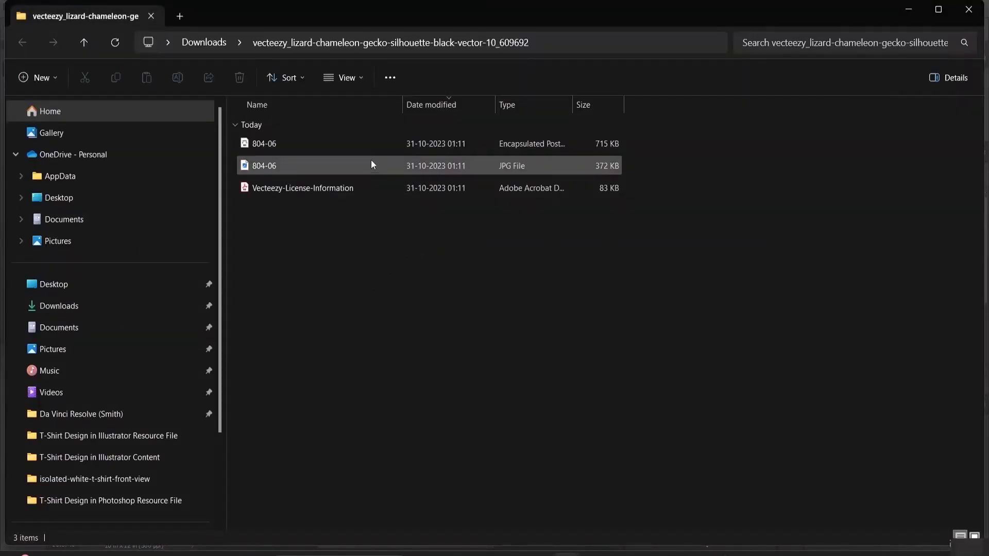
click(356, 138)
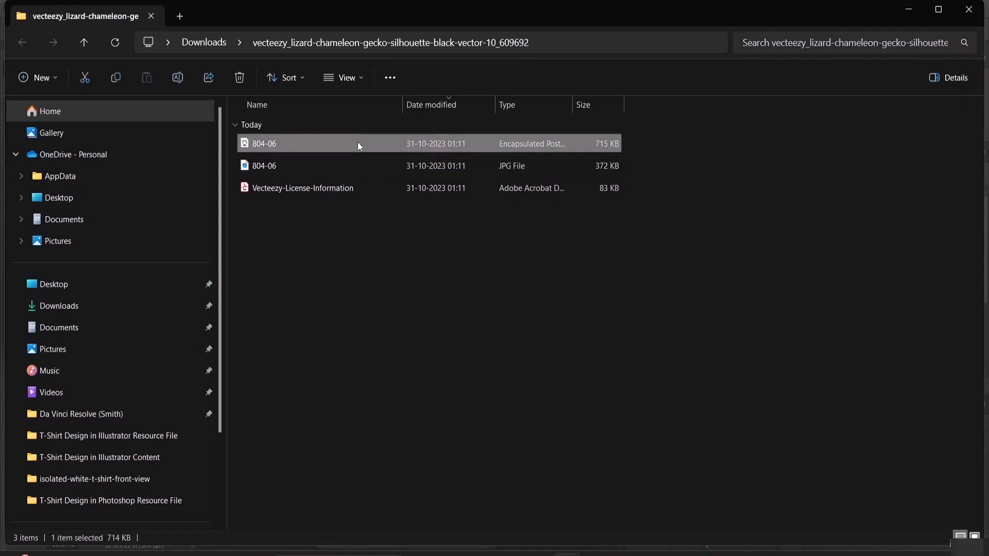
click(358, 142)
click(354, 305)
click(428, 140)
double_click(427, 137)
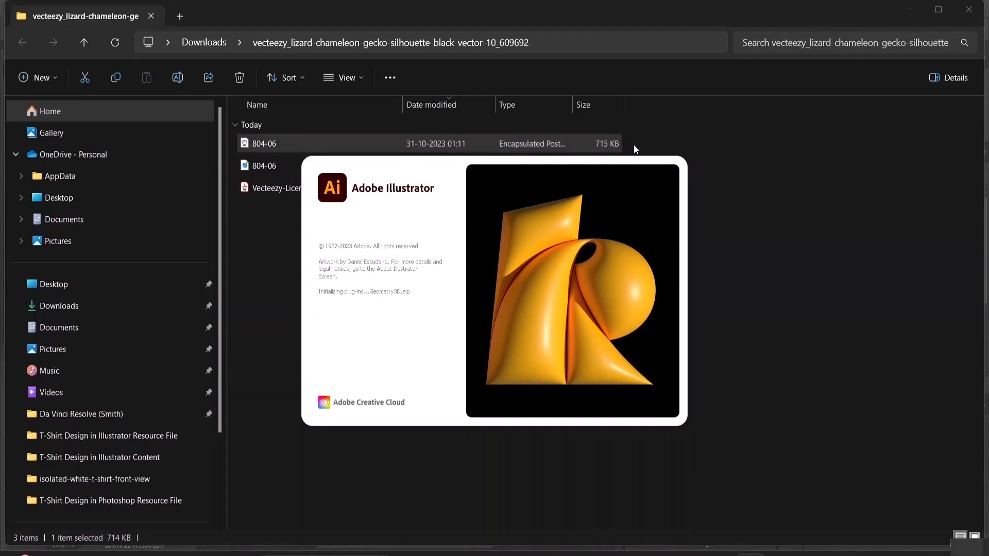
mouse_move(750, 548)
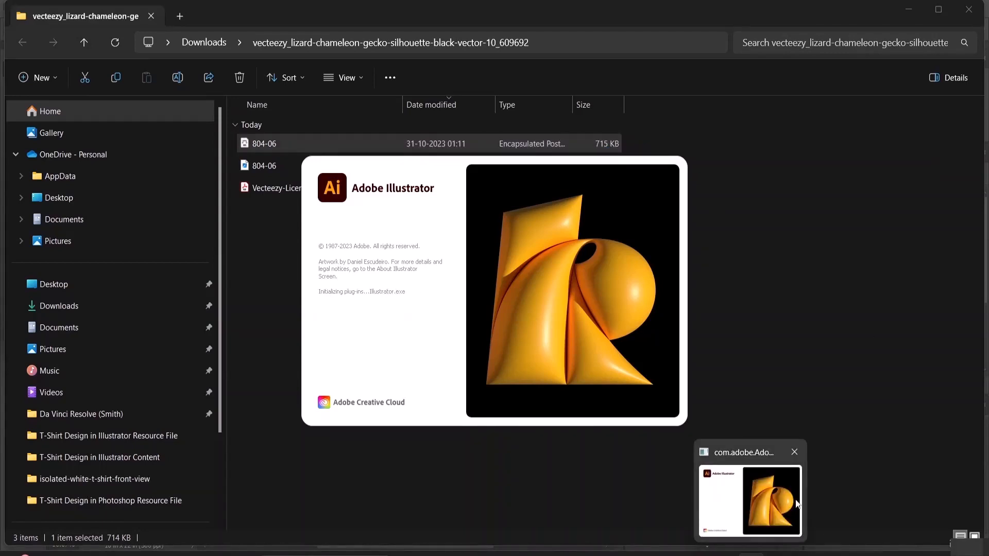
click(795, 453)
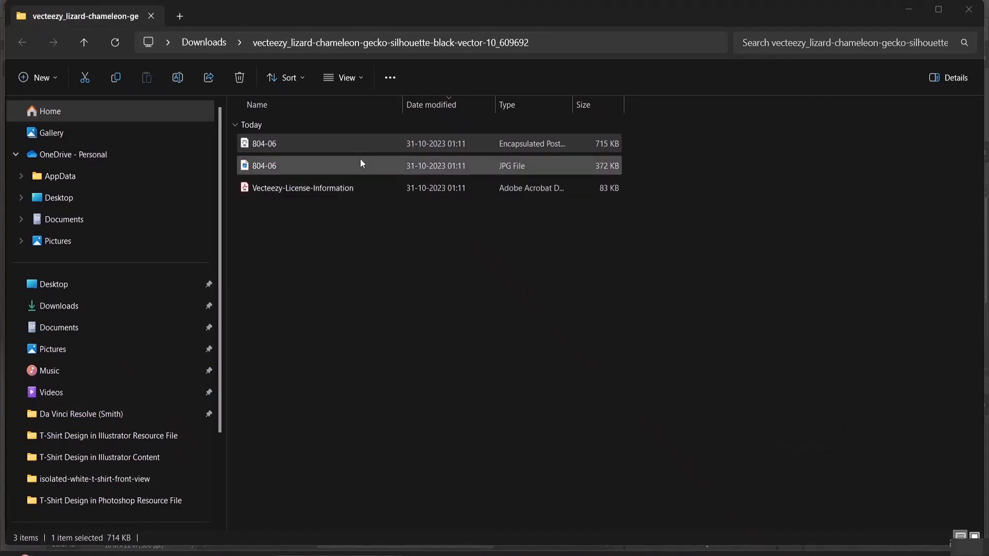
Step: Open the 804-06 EPS file with Adobe Photoshop 2023 just once, accept the rasterize settings and dismiss the leftover file opening dialog
right_click(360, 143)
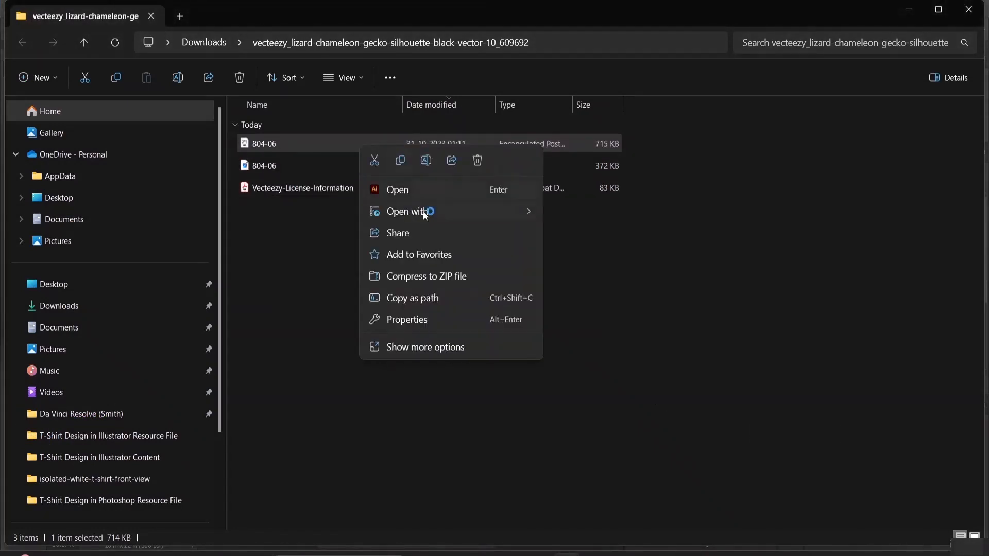
mouse_move(428, 215)
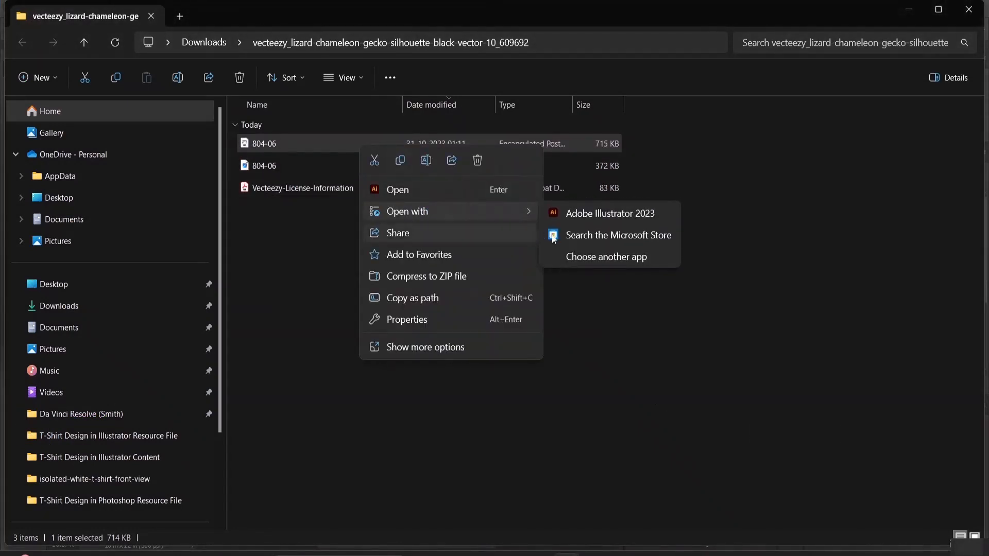
click(595, 258)
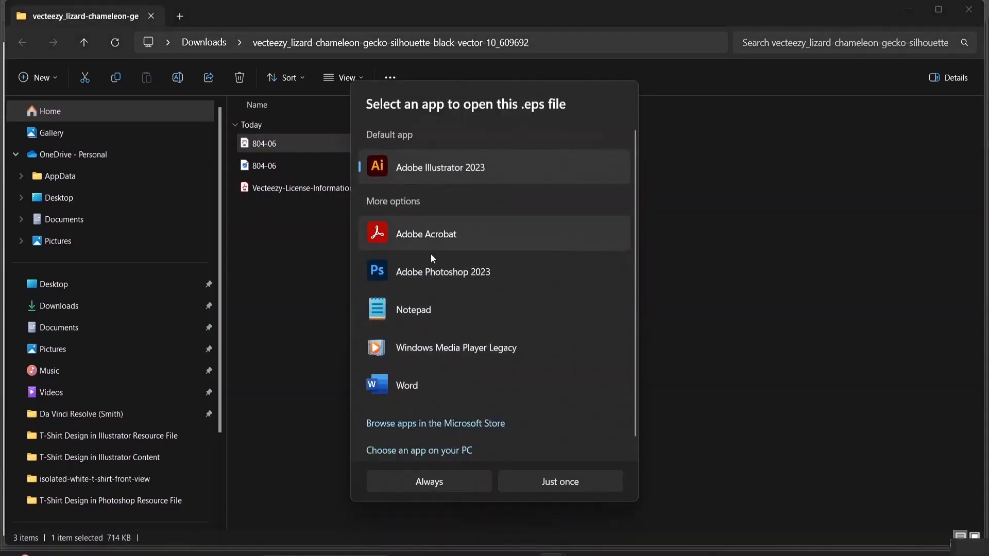
click(451, 271)
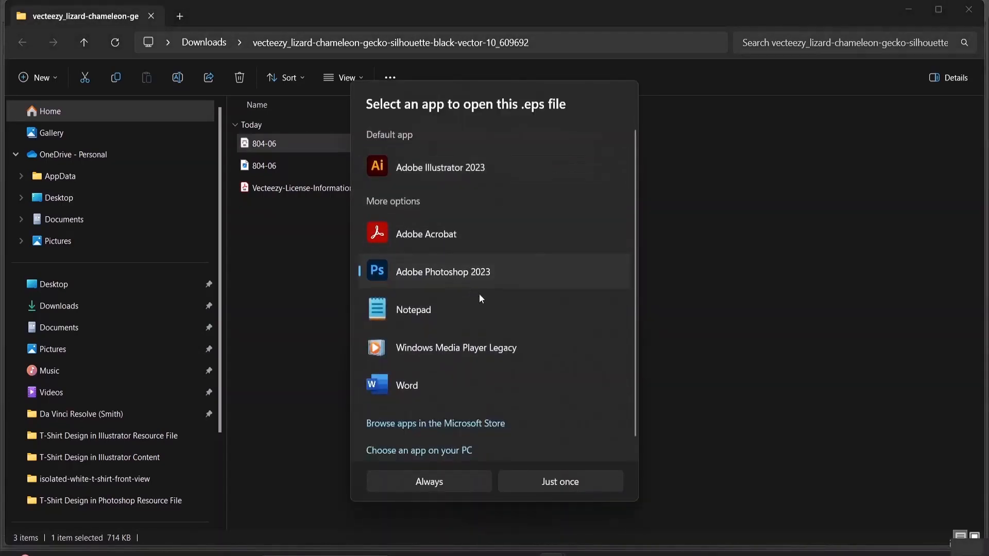
click(539, 478)
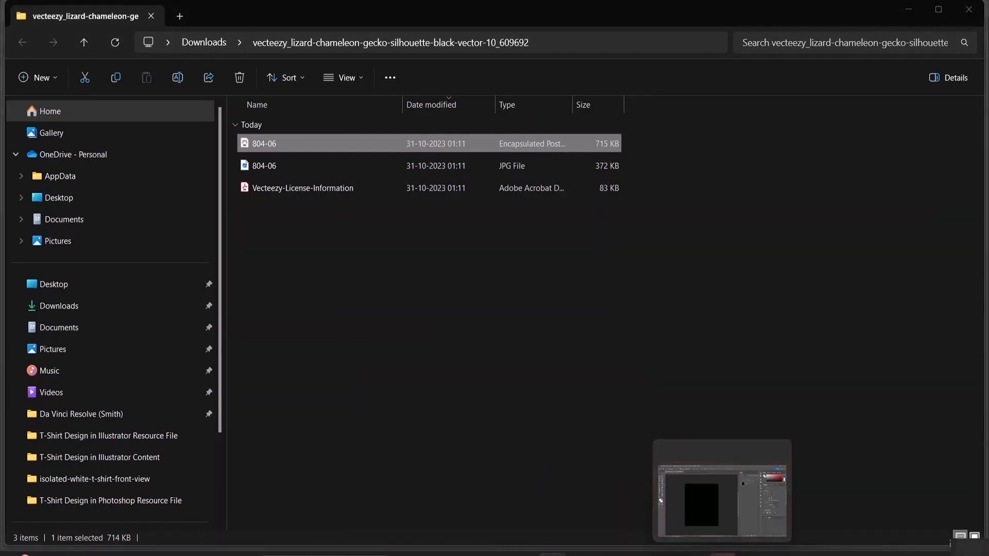
click(718, 535)
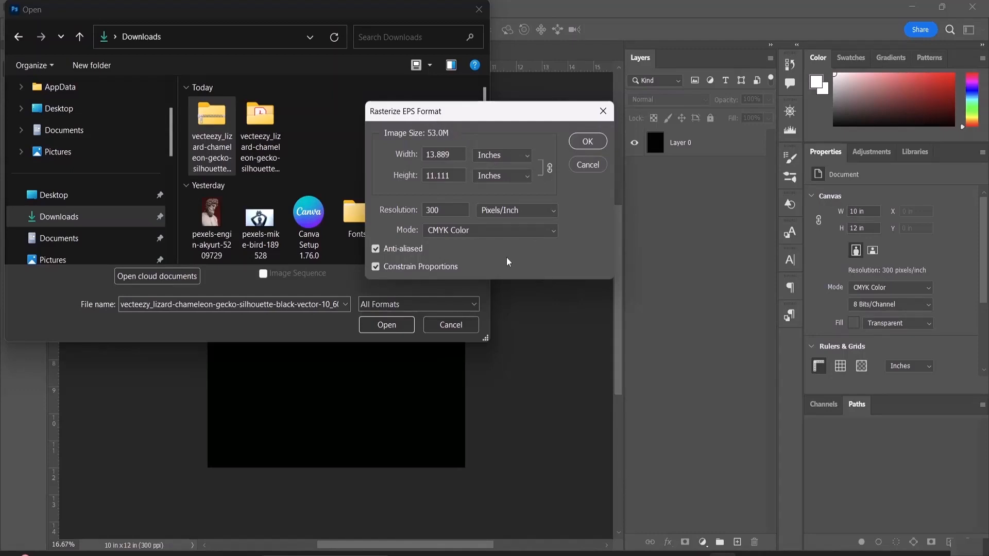
click(587, 142)
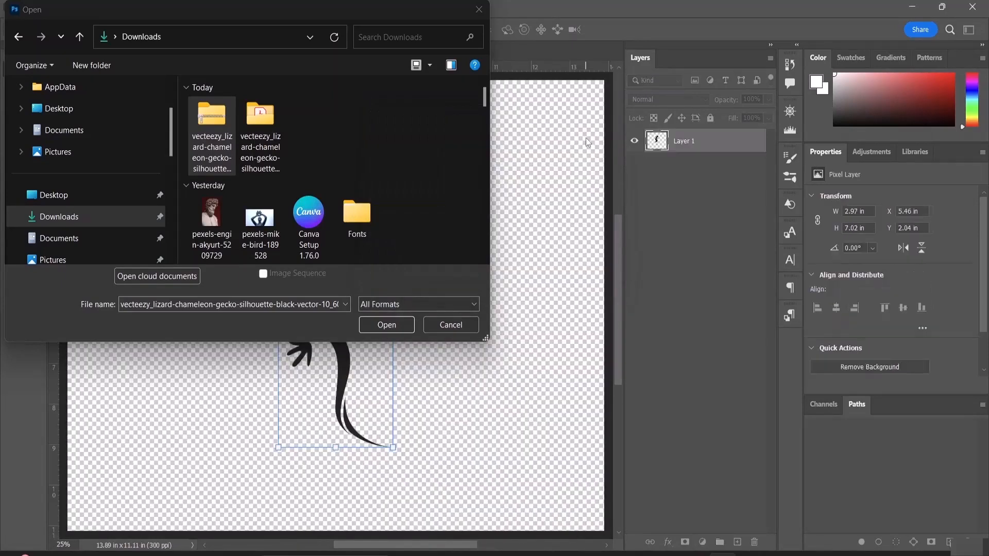
click(453, 324)
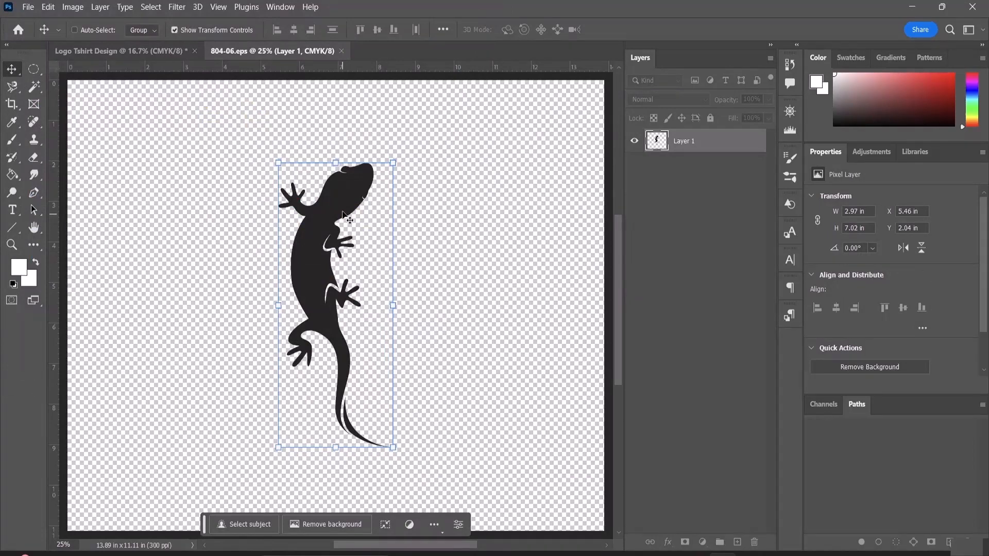
Step: Copy the lizard layer from 804-06.eps into the Logo Tshirt Design document and place it at about X 3.69 in, Y 2.59 in
mouse_move(341, 210)
mouse_down()
mouse_move(348, 230)
mouse_move(349, 212)
mouse_up()
right_click(346, 211)
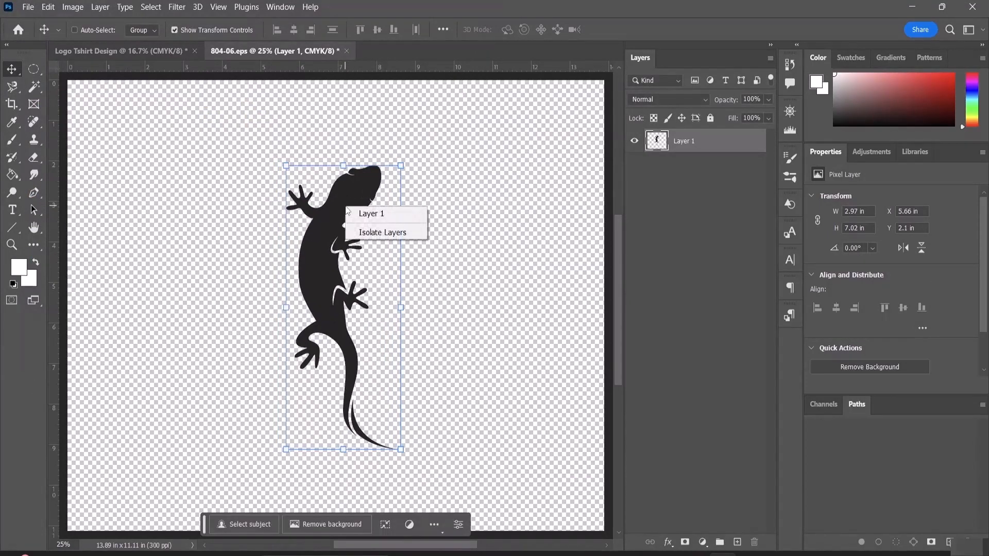
click(346, 211)
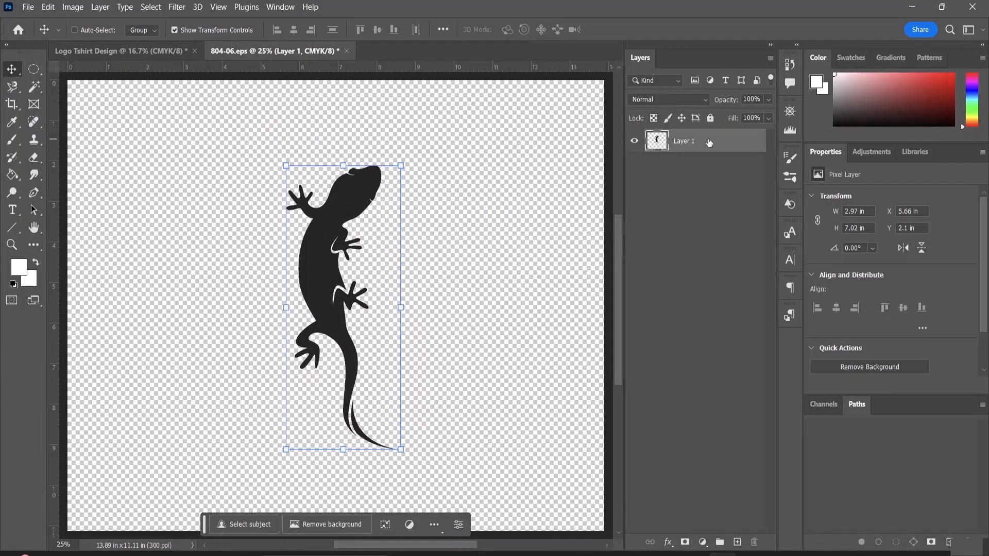
key(ctrl)
click(140, 50)
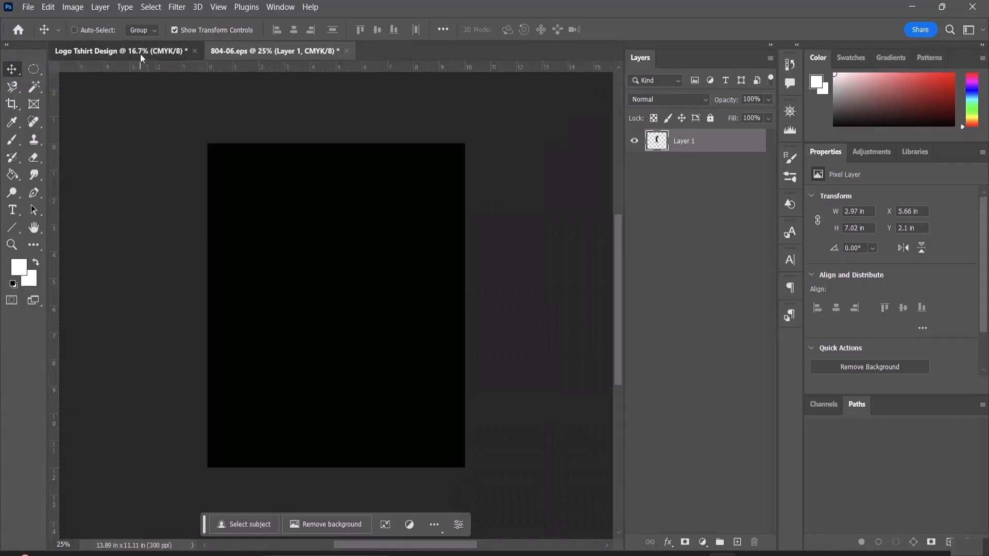
click(319, 258)
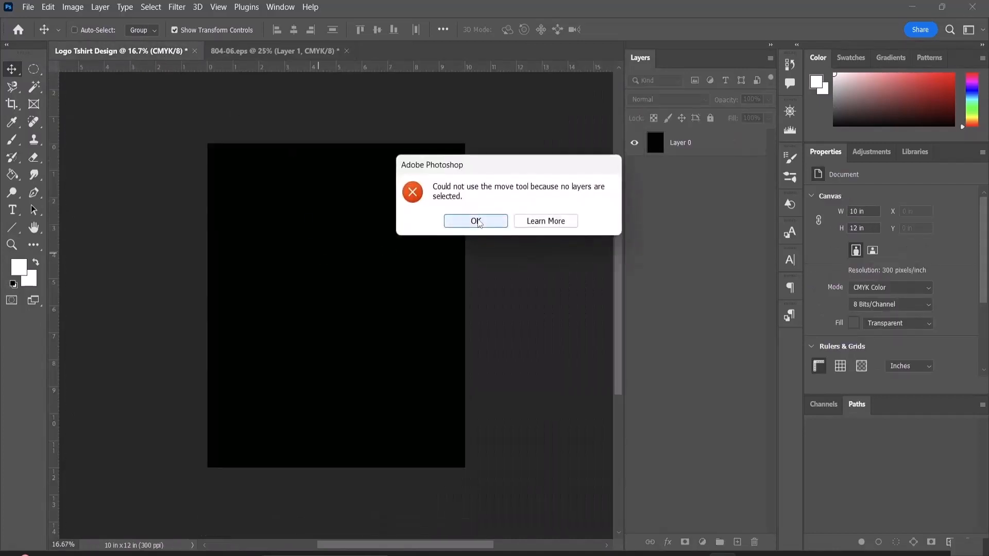
click(477, 221)
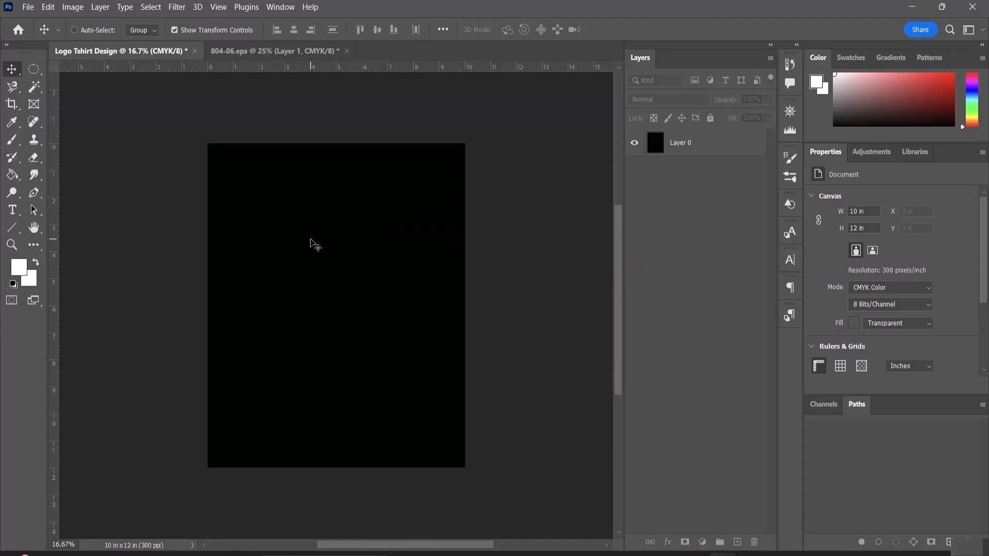
key(ctrl+v)
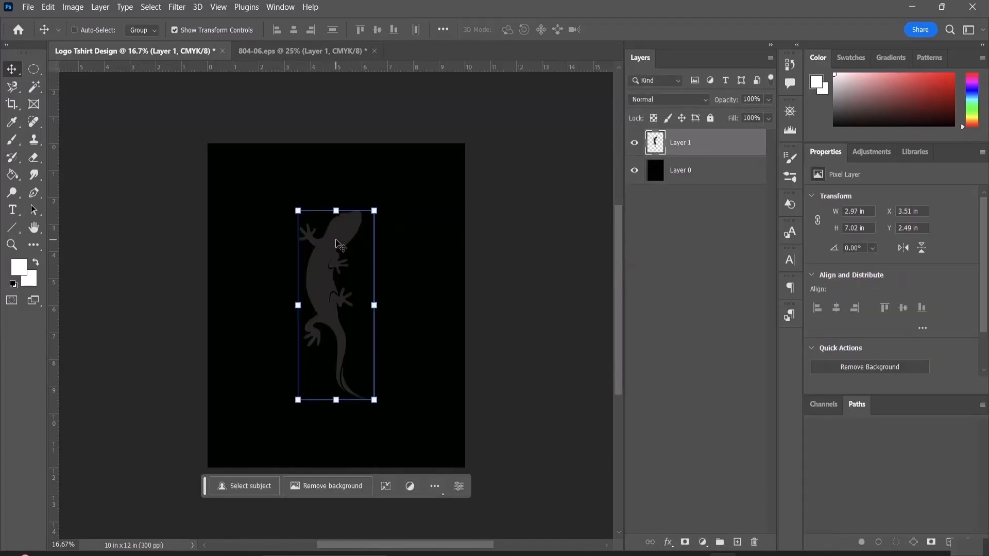
drag(336, 241, 336, 242)
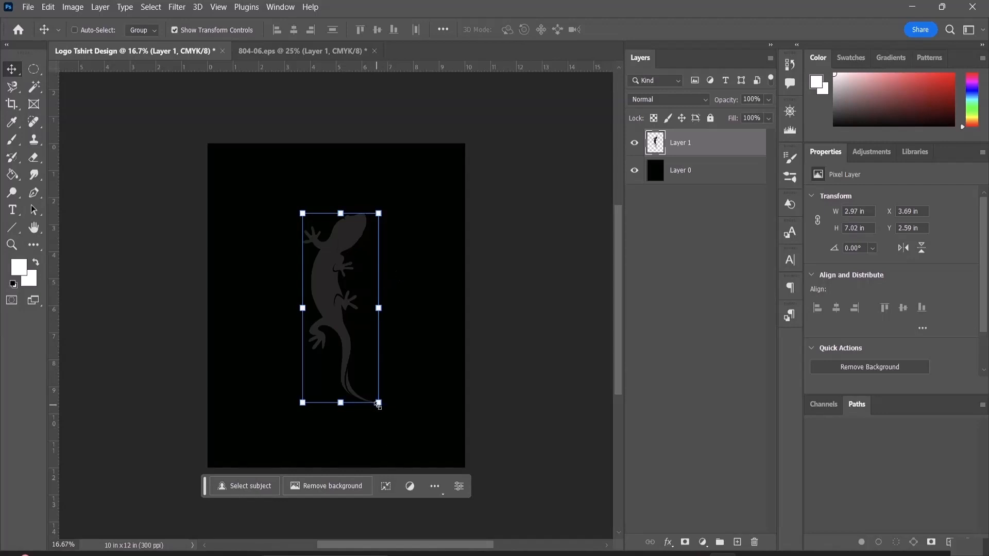
Step: Scale the lizard layer down to about 2.19 × 5.18 in and place it at about X 3.91 in, Y 3.25 in
drag(378, 405, 359, 354)
drag(323, 252, 327, 270)
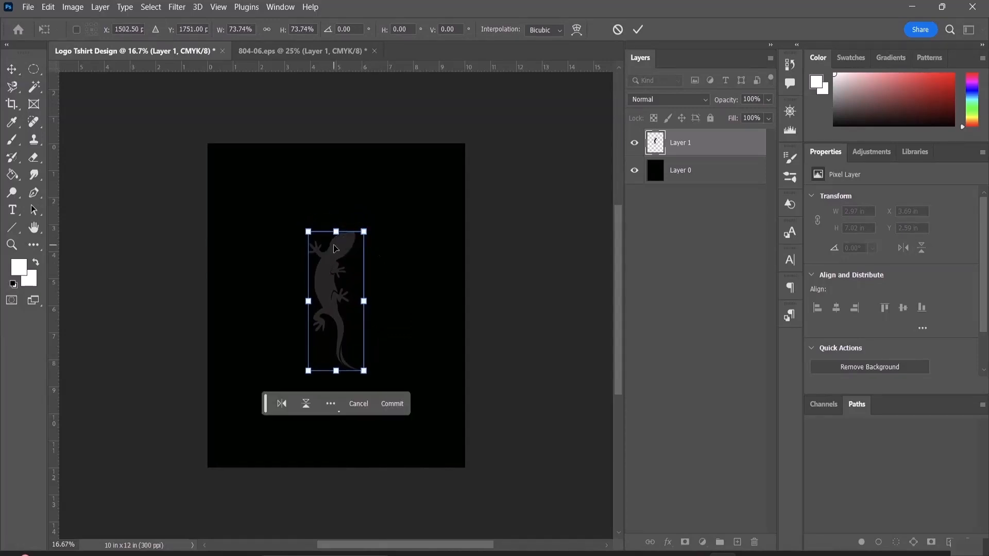
click(694, 358)
click(342, 263)
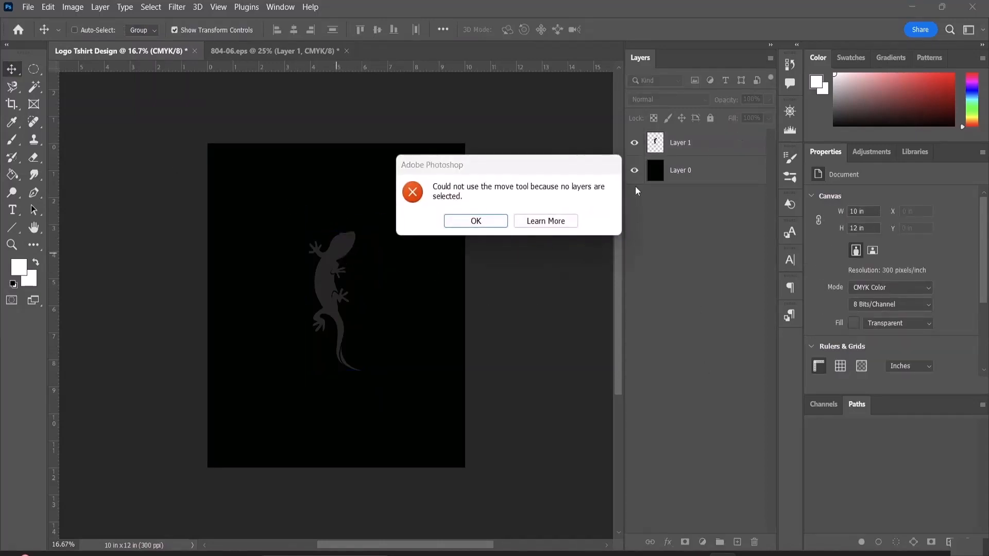
click(476, 221)
Step: Enable a Color Overlay layer style on the lizard layer and show its settings
click(690, 154)
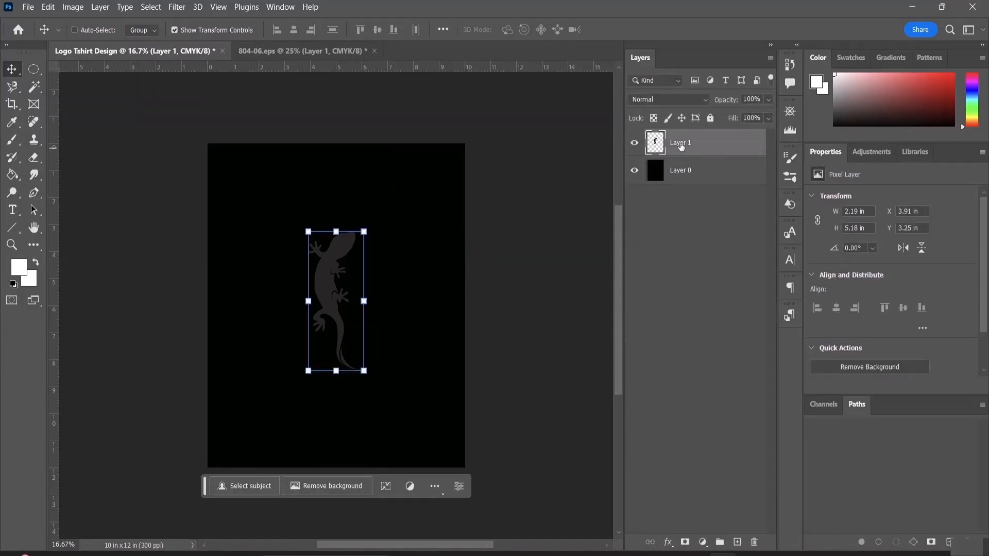
double_click(681, 146)
click(726, 197)
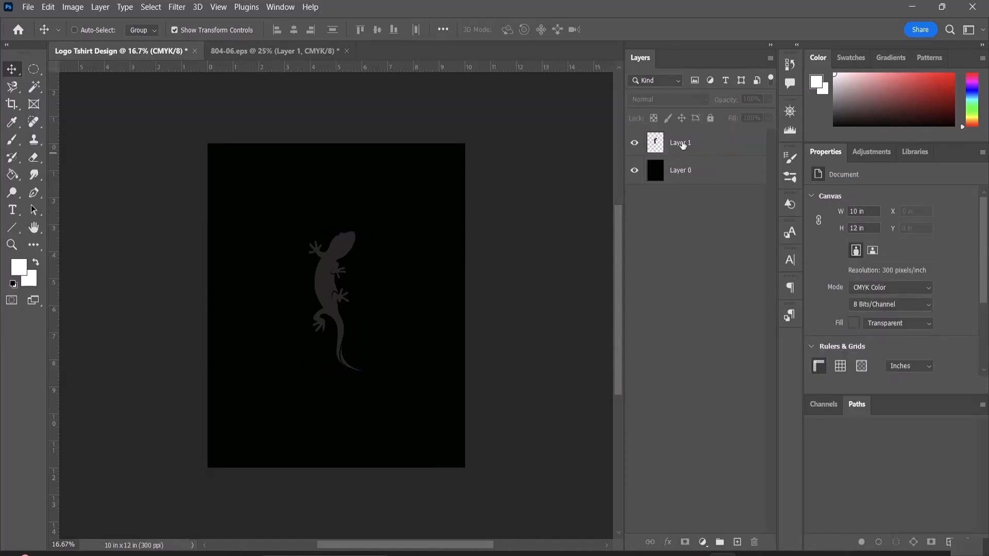
click(733, 143)
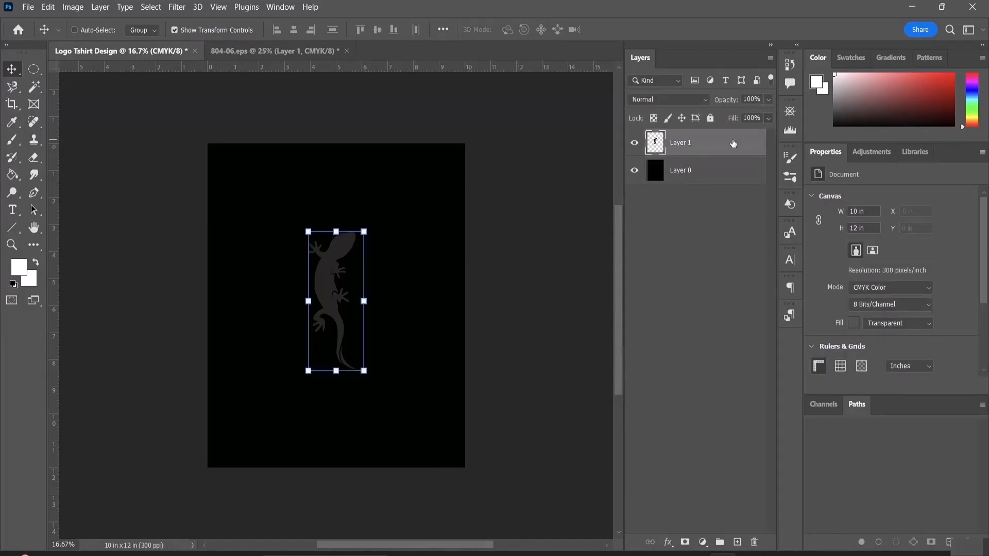
double_click(734, 143)
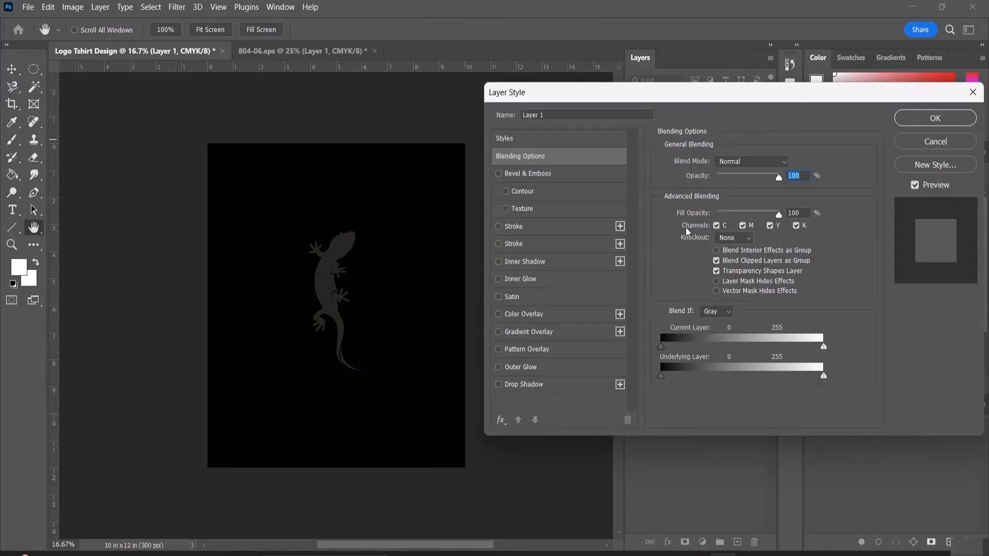
click(498, 315)
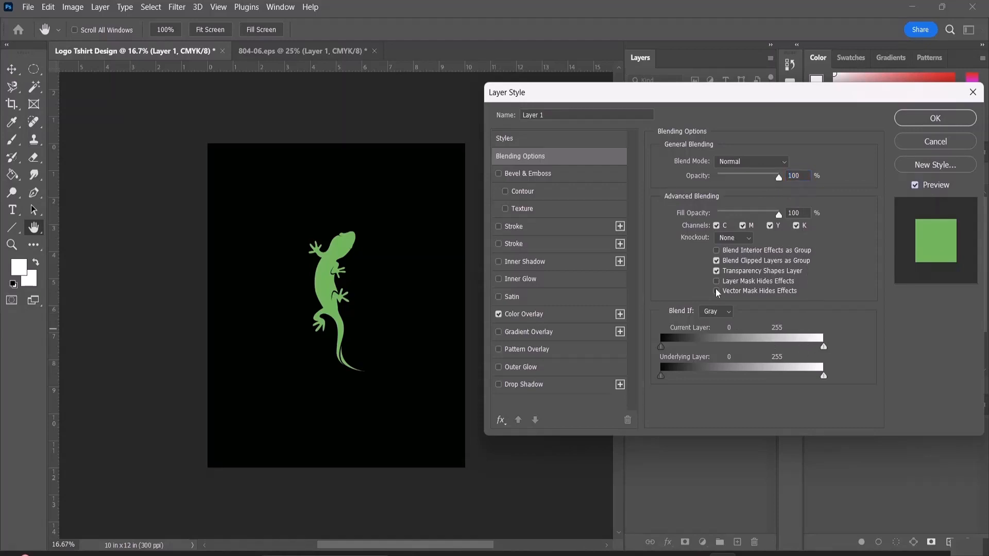
click(542, 316)
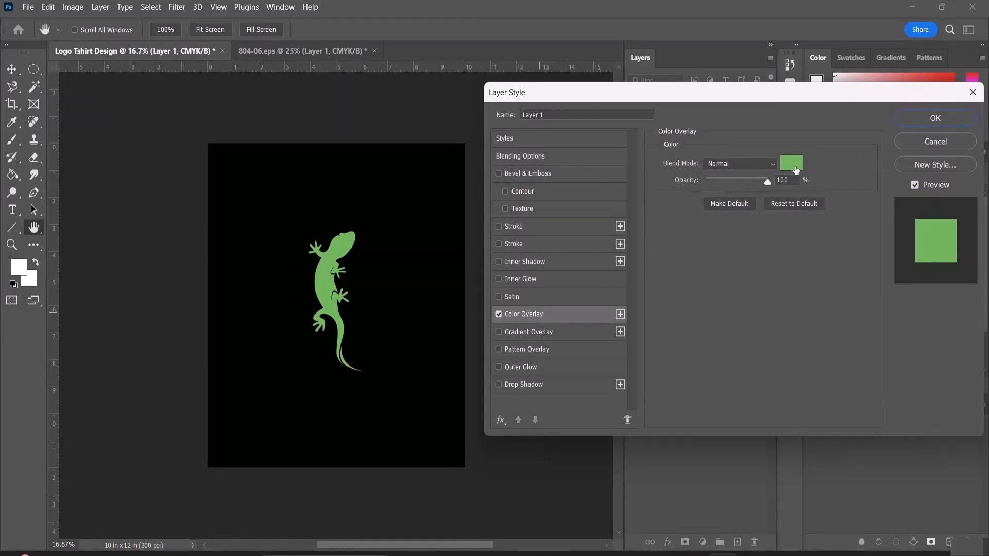
Step: Set the lizard's overlay color to light green 84c04f and apply the layer style
click(796, 170)
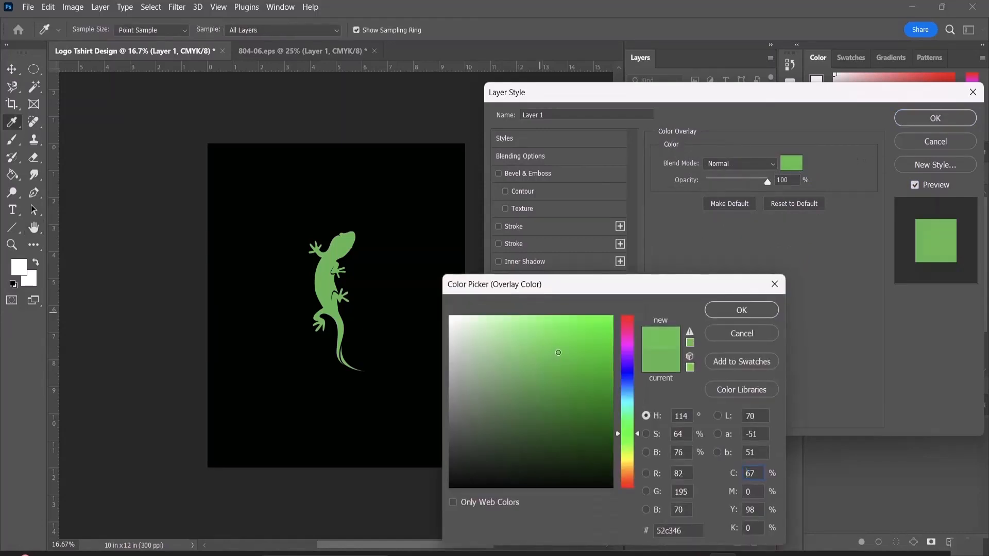
mouse_move(558, 353)
mouse_down()
mouse_move(583, 428)
mouse_move(560, 424)
mouse_up()
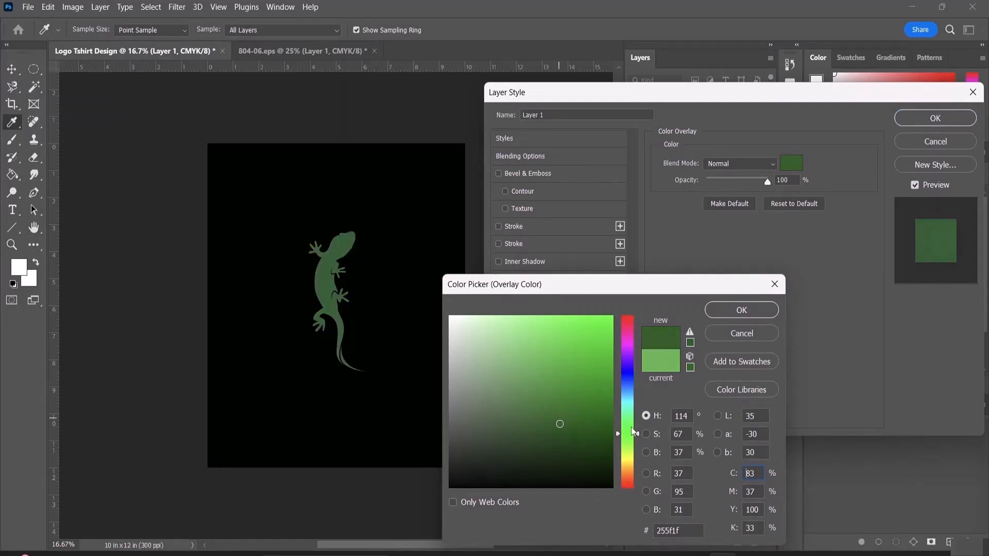
drag(638, 434, 637, 340)
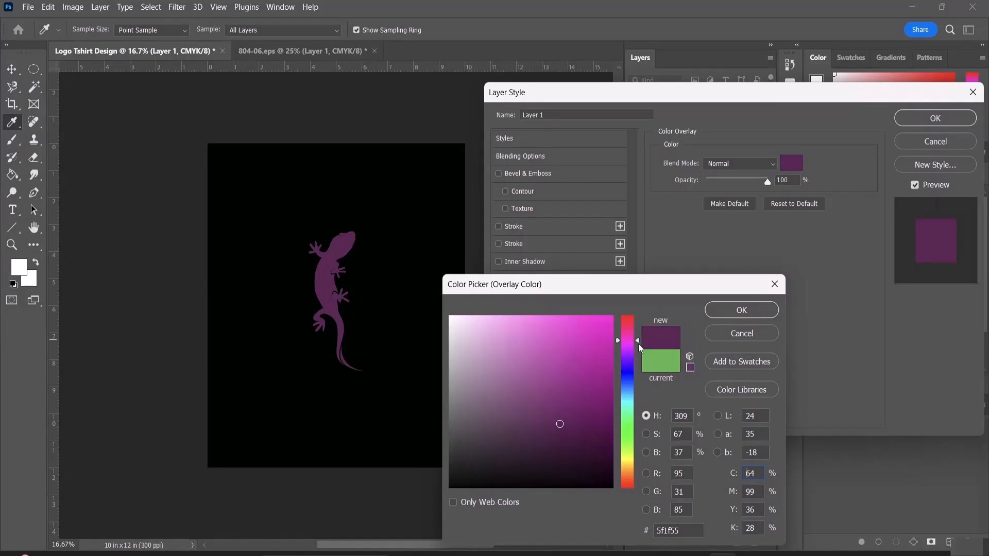
drag(639, 344, 638, 444)
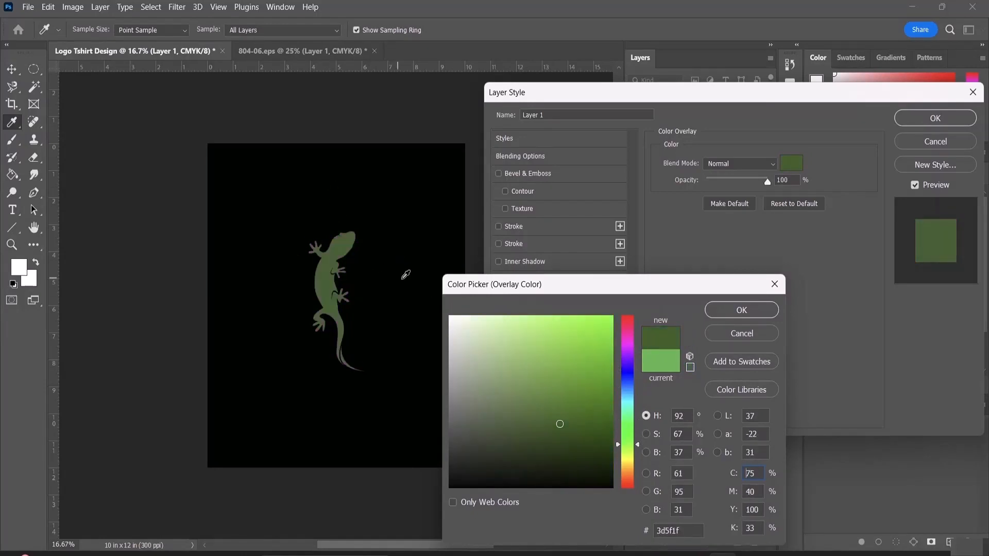
mouse_move(561, 423)
mouse_down()
mouse_move(592, 446)
mouse_move(563, 411)
mouse_move(546, 358)
mouse_up()
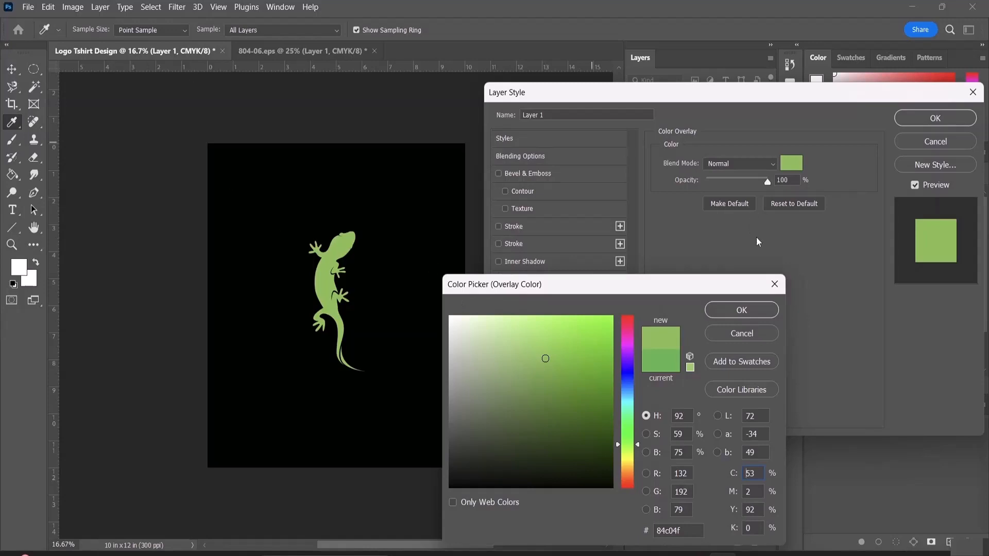
click(749, 312)
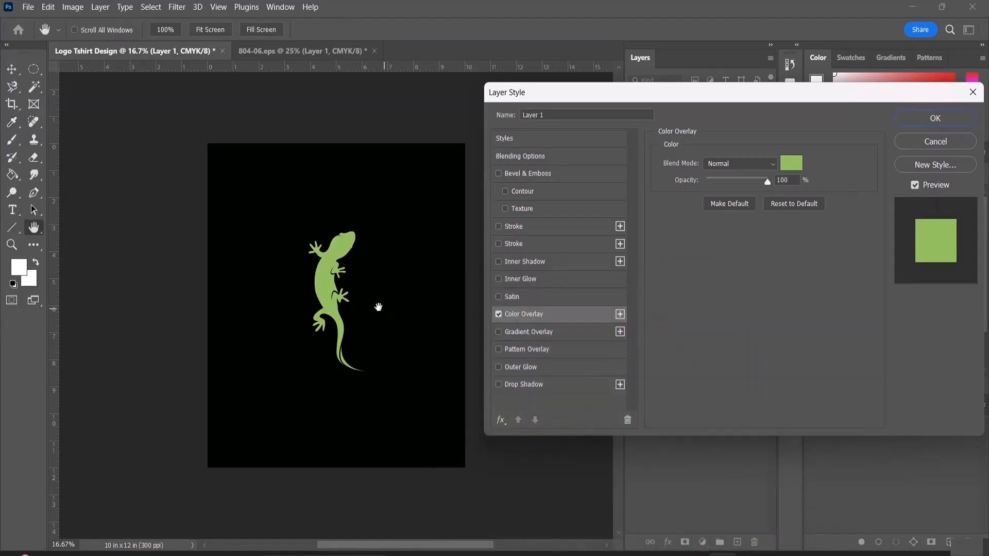
click(946, 123)
Step: Move the lizard to about X 3.98 in, Y 3.41 in and toggle its layer effects off and back on
drag(327, 277, 328, 281)
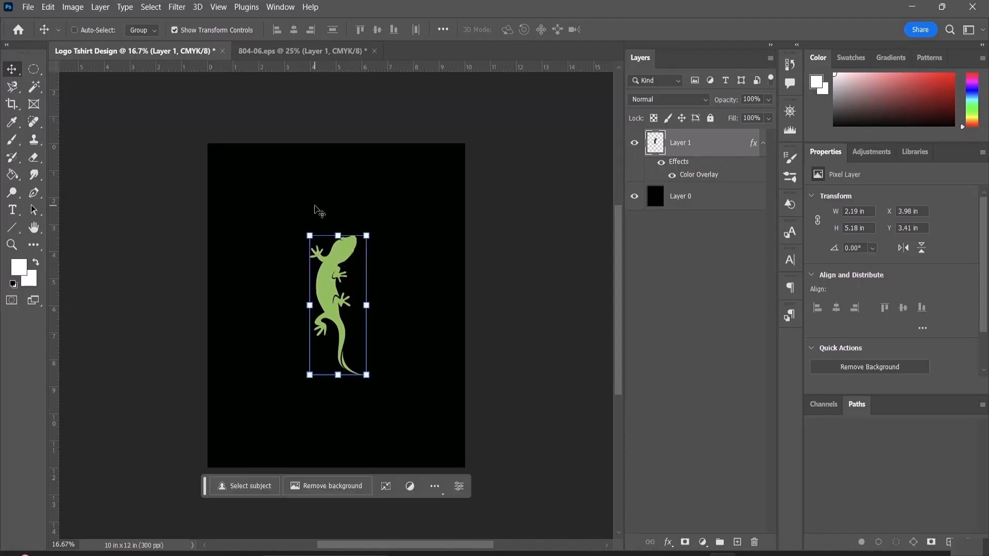
key(Left)
click(701, 307)
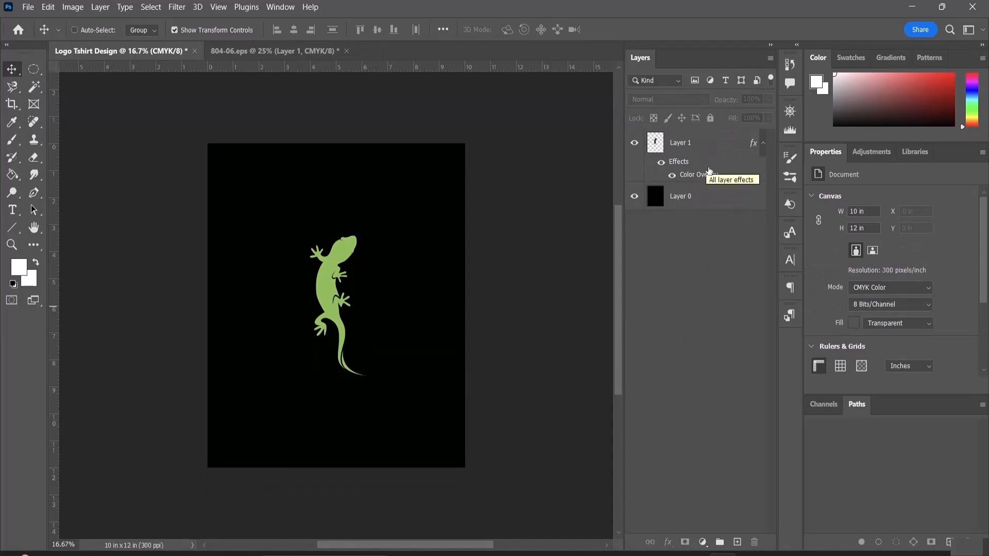
click(662, 164)
click(662, 163)
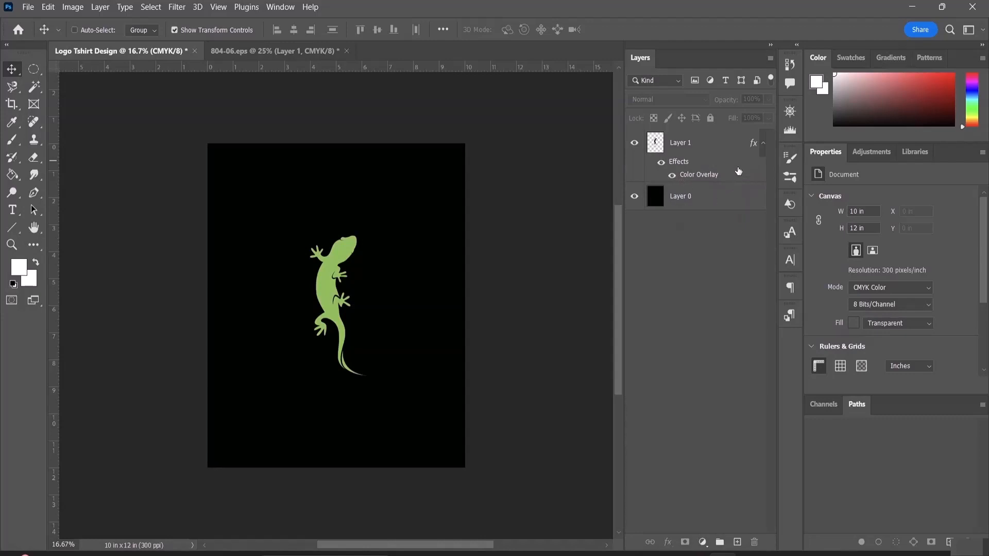
Step: Scale the lizard layer down to about 1.97 × 4.66 in at about X 3.98 in, Y 3.37 in
click(328, 292)
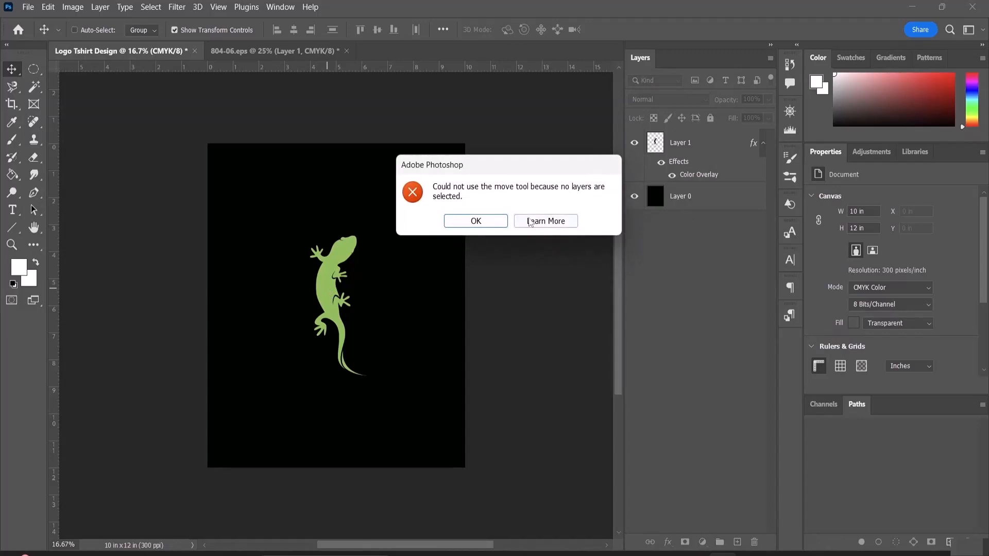
click(476, 220)
click(696, 144)
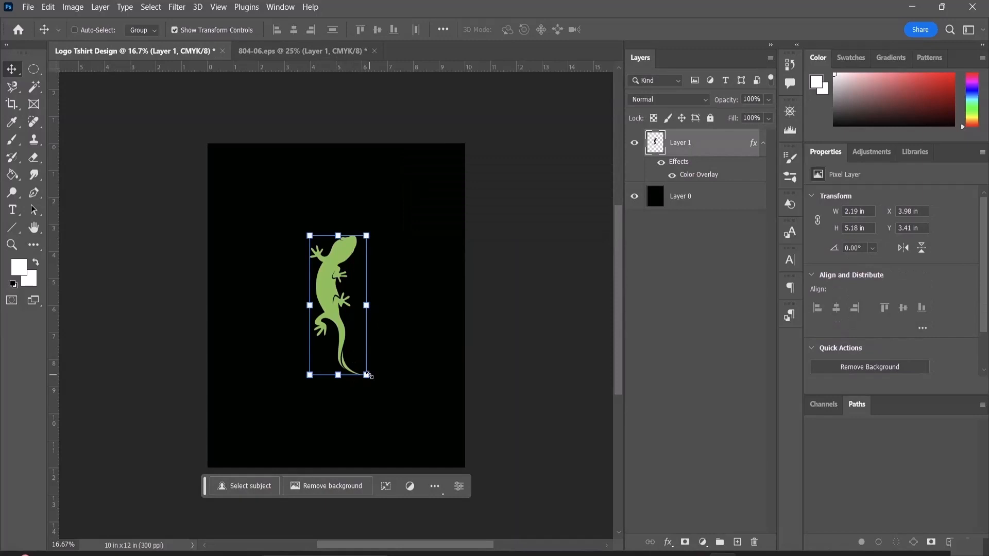
drag(368, 376, 362, 361)
mouse_move(340, 286)
mouse_down()
mouse_move(353, 289)
mouse_move(336, 286)
mouse_up()
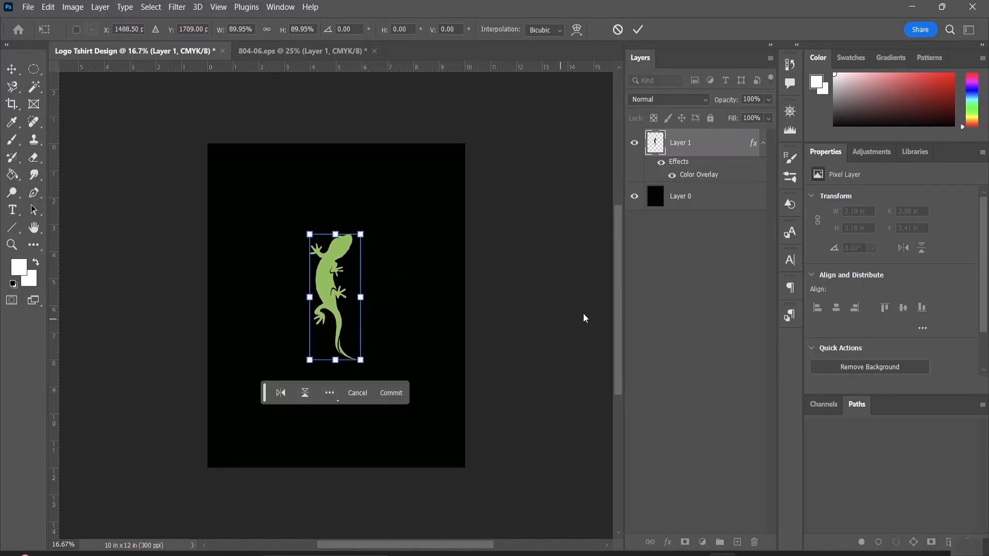
key(Return)
right_click(687, 138)
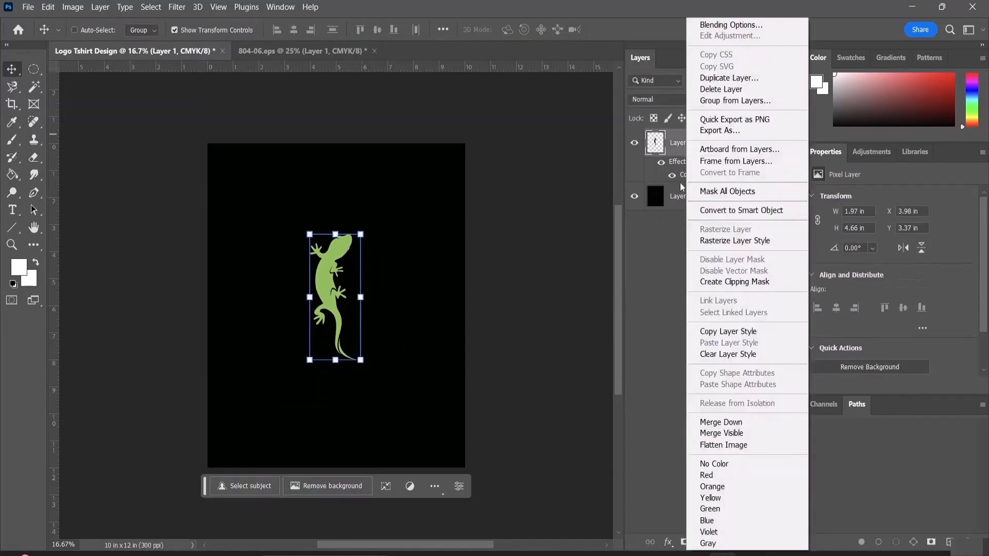
right_click(685, 142)
right_click(679, 149)
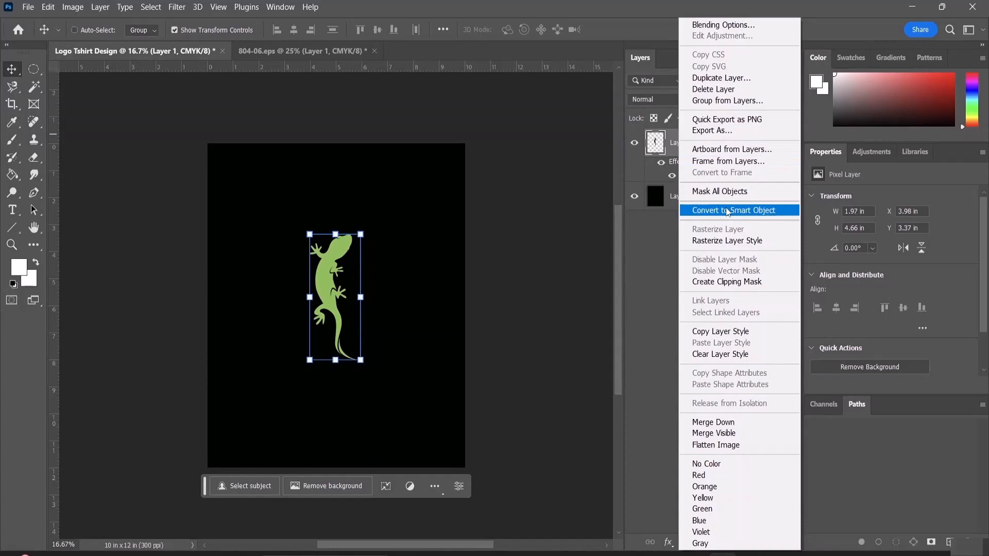
click(644, 242)
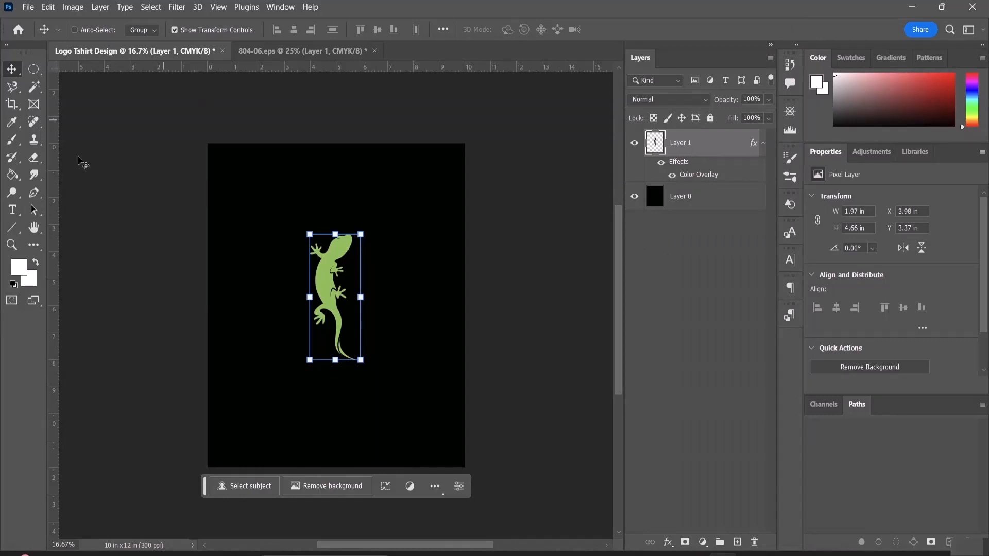
Step: Set up the Rectangle tool in Path mode with a 1000 px corner radius
click(13, 235)
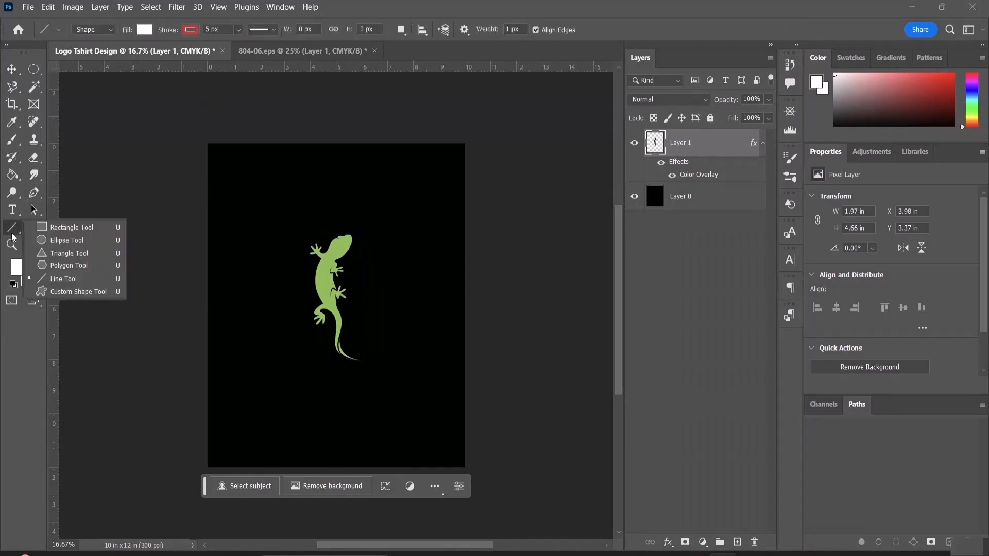
click(61, 227)
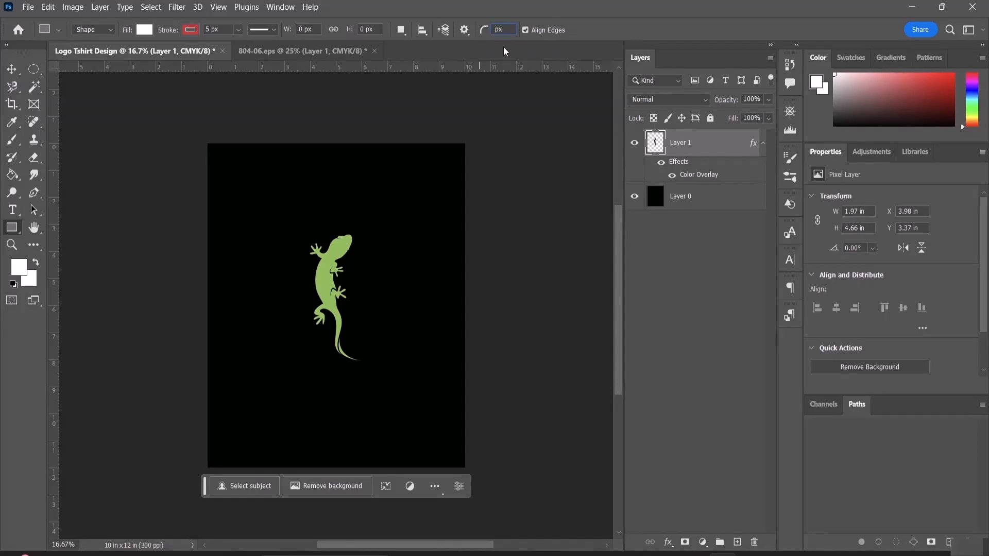
text(1000)
click(105, 32)
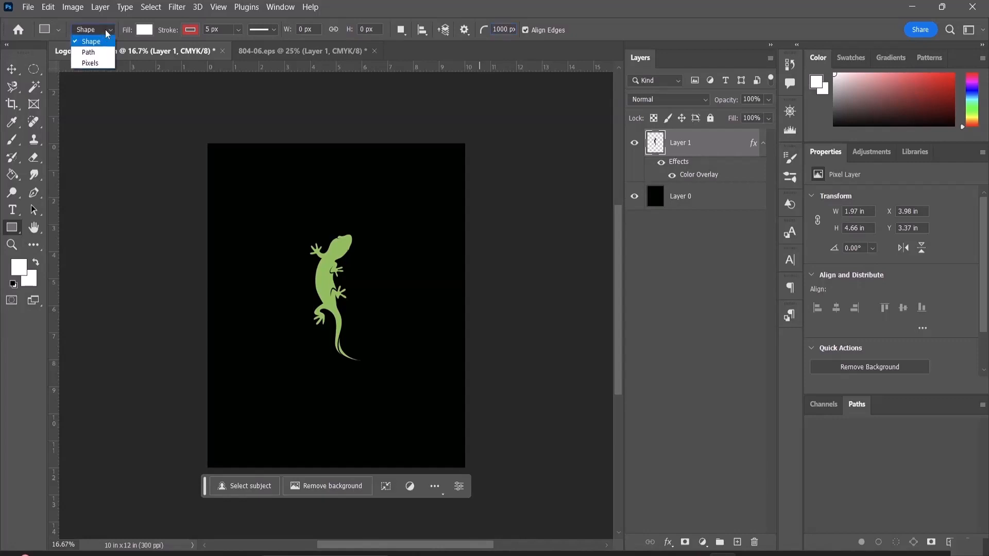
click(104, 52)
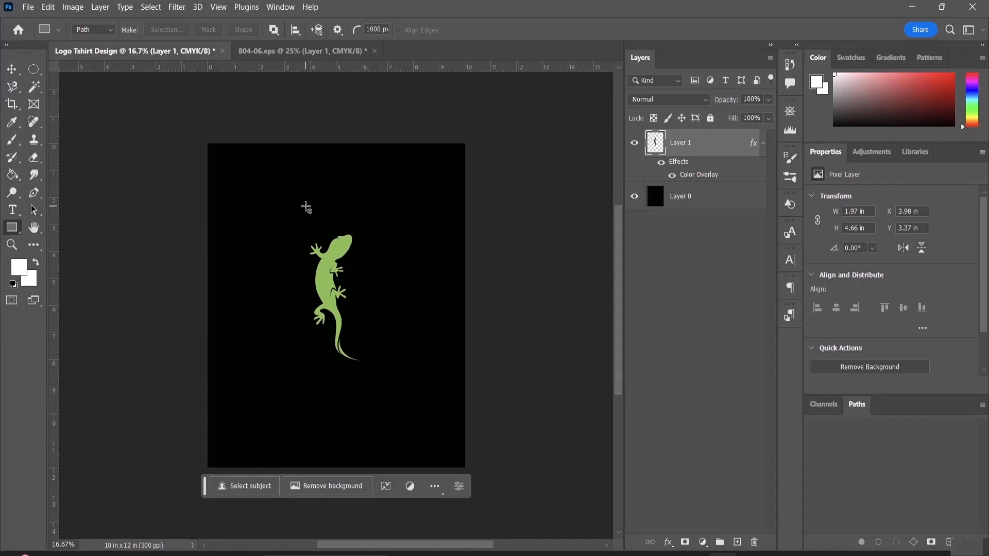
Step: Try drawing and shifting a rounded rectangle path about 3.74 × 7.76 in, and undo back to before the lizard's last resize
drag(305, 199, 401, 409)
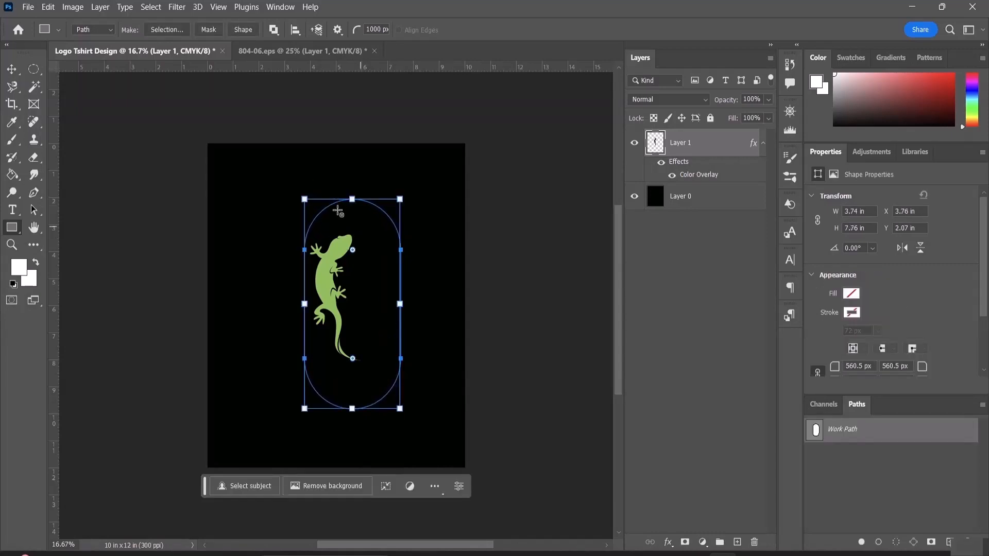
click(12, 69)
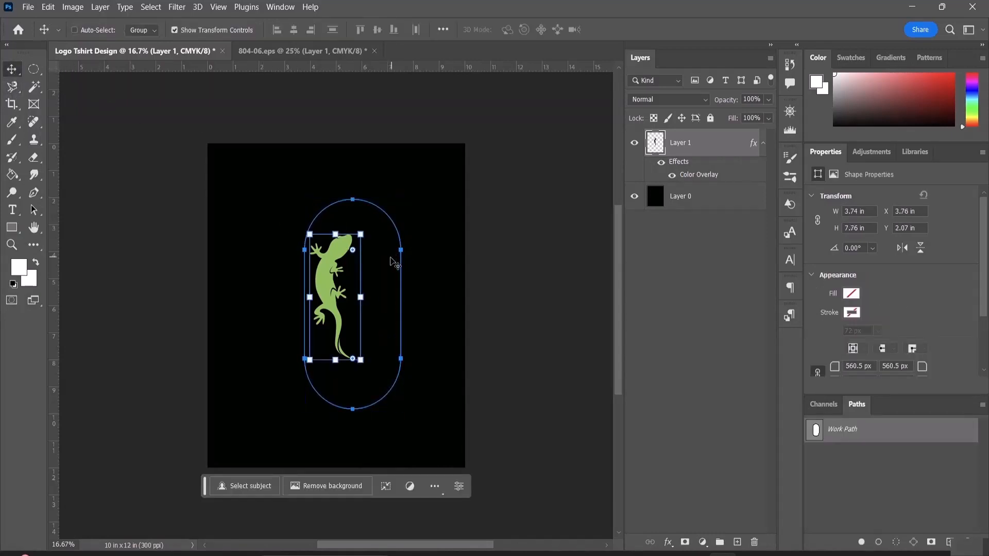
mouse_move(392, 261)
mouse_down()
mouse_move(376, 258)
mouse_move(391, 268)
mouse_up()
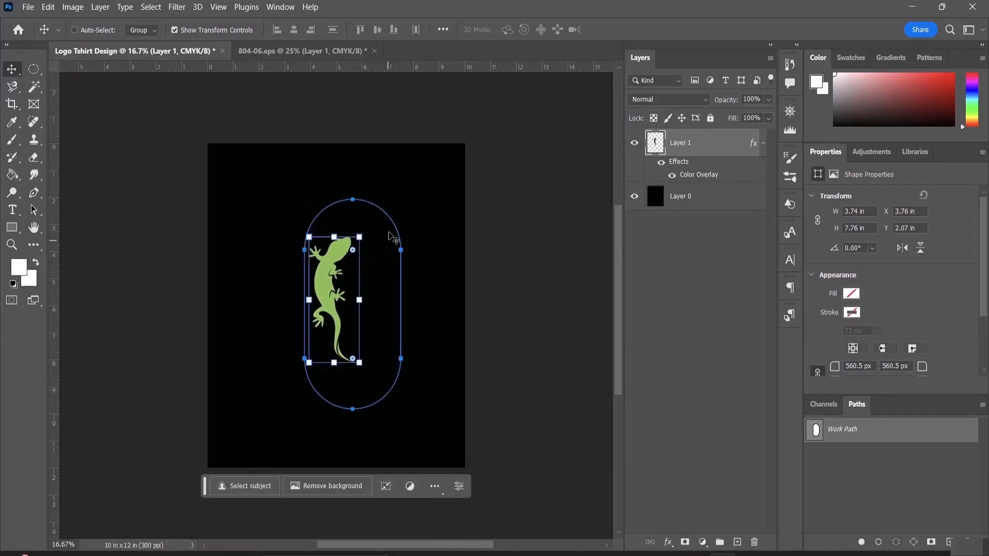
mouse_move(394, 223)
mouse_down()
mouse_move(387, 217)
mouse_move(393, 225)
mouse_up()
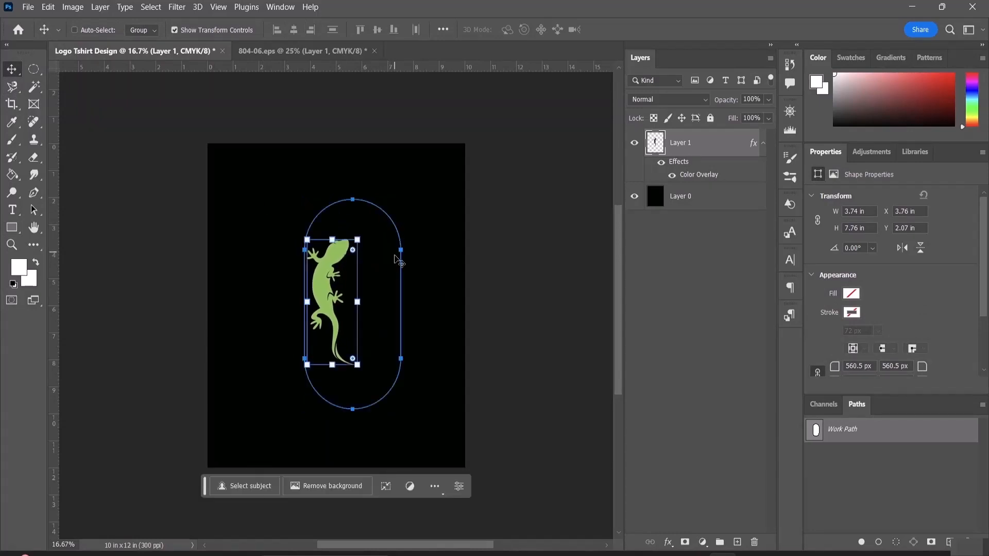
mouse_move(400, 273)
mouse_down()
mouse_move(413, 270)
mouse_move(397, 270)
mouse_up()
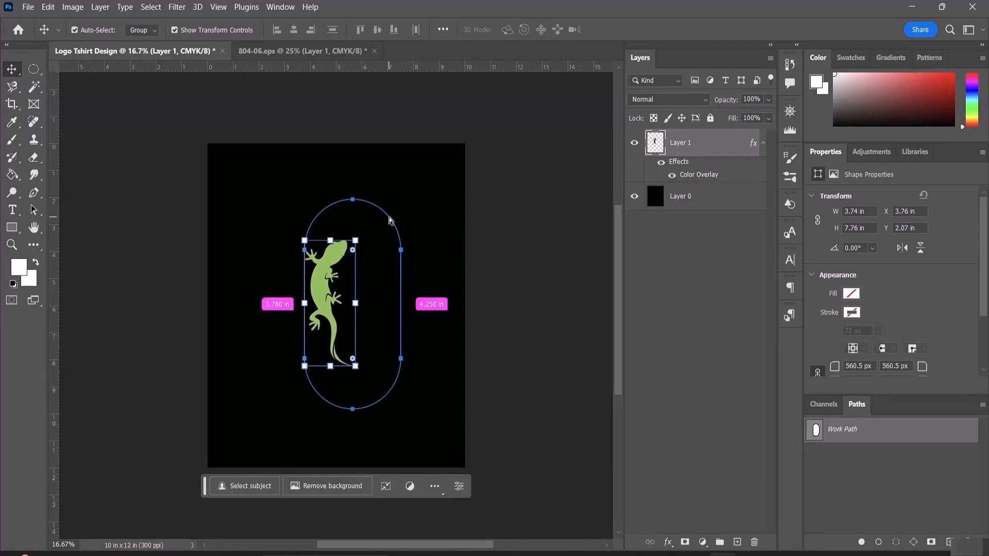
key(ctrl+z)
key(ctrl+z)
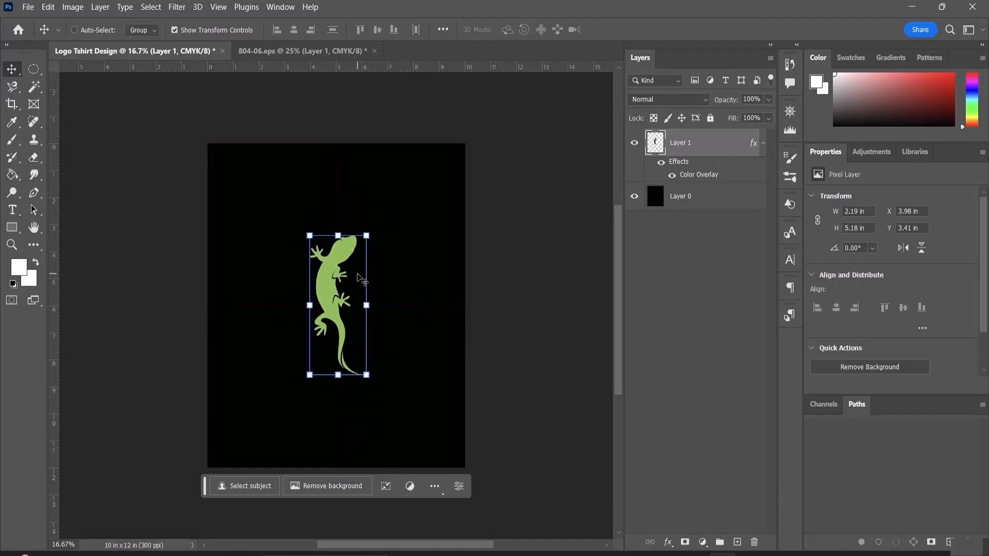
Step: Select the black background layer on the canvas and shift it to about X 0.02 in, Y 0 in
ctrl+click(359, 278)
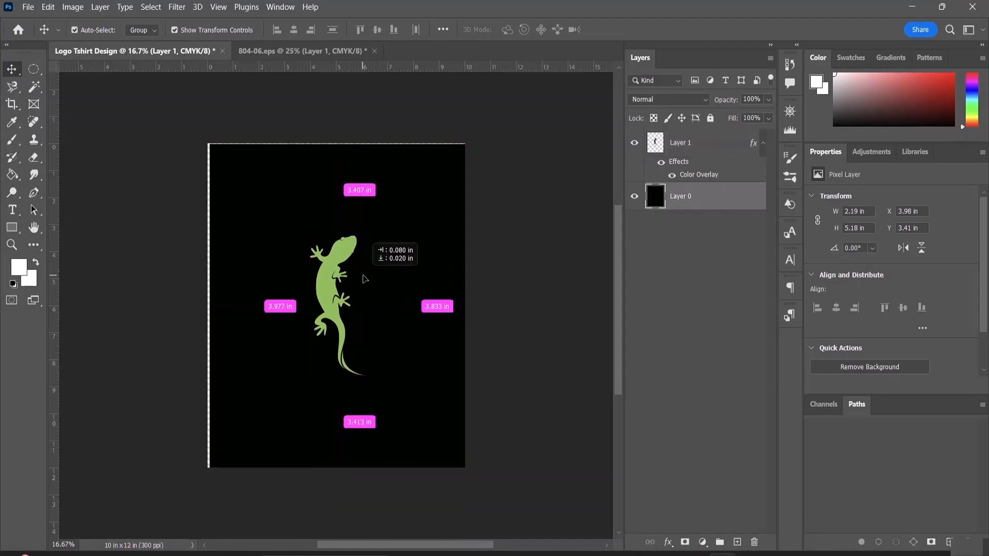
drag(359, 278, 360, 277)
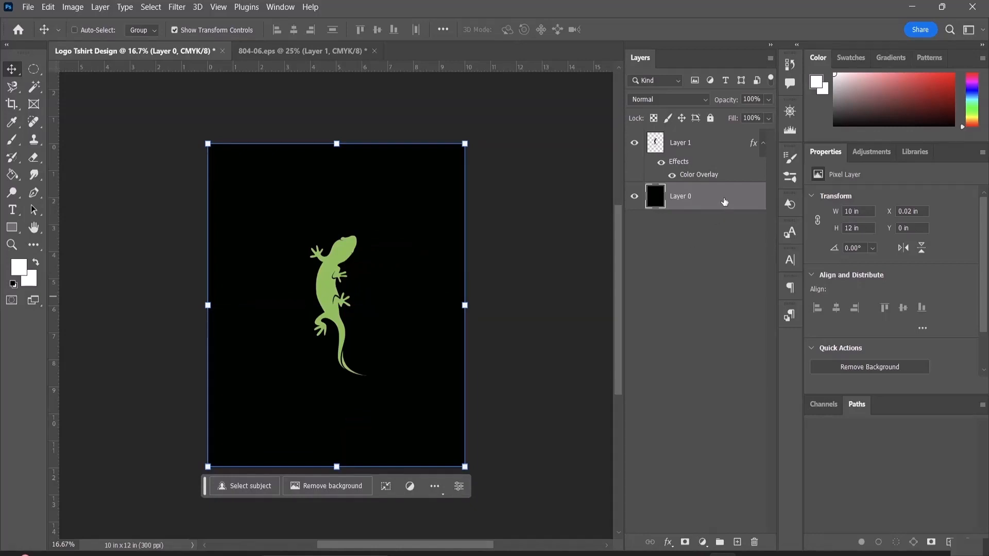
Step: Lock the black background layer and move the lizard to about X 4.2 in, Y 3.45 in
click(710, 121)
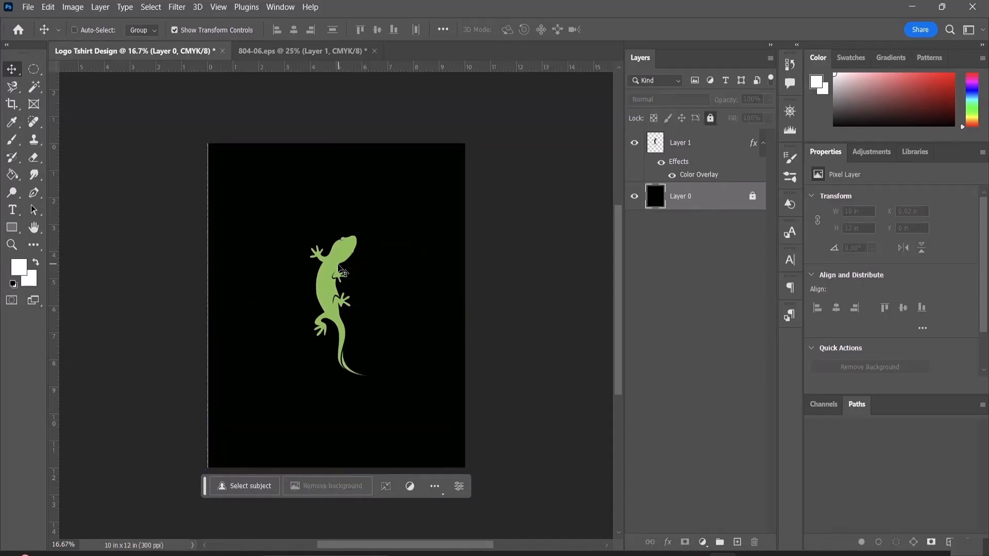
click(691, 147)
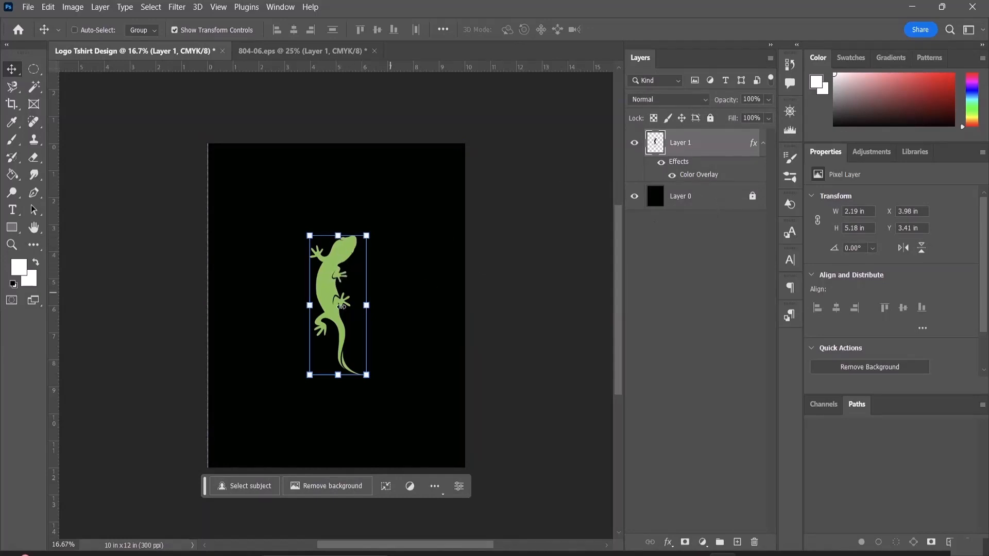
drag(347, 283, 345, 281)
drag(345, 276, 352, 278)
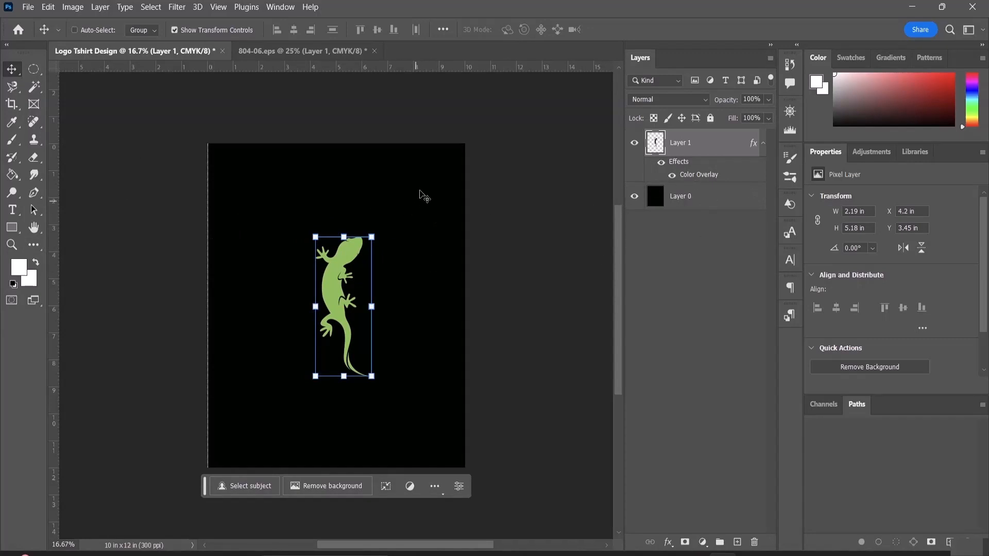
Step: Try shifting the black background layer to about X 0 in, Y 0.02 in, and undo all recent background and lizard moves
click(694, 208)
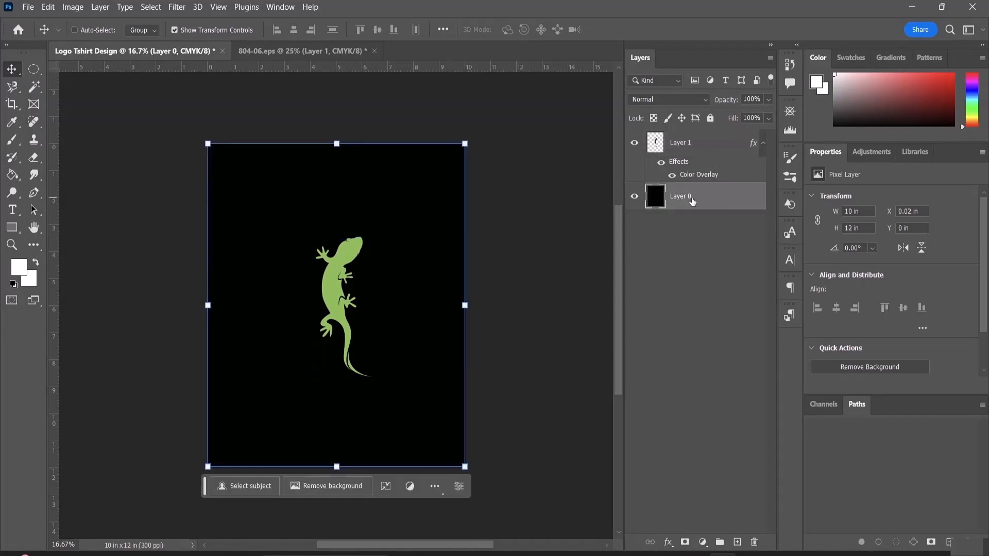
drag(393, 168, 393, 168)
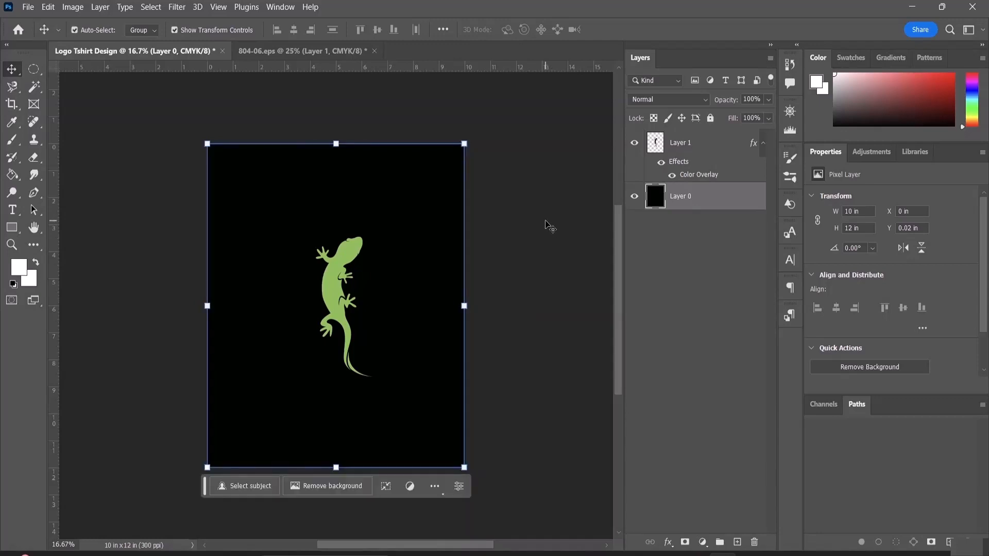
key(ctrl+z)
key(ctrl+z)
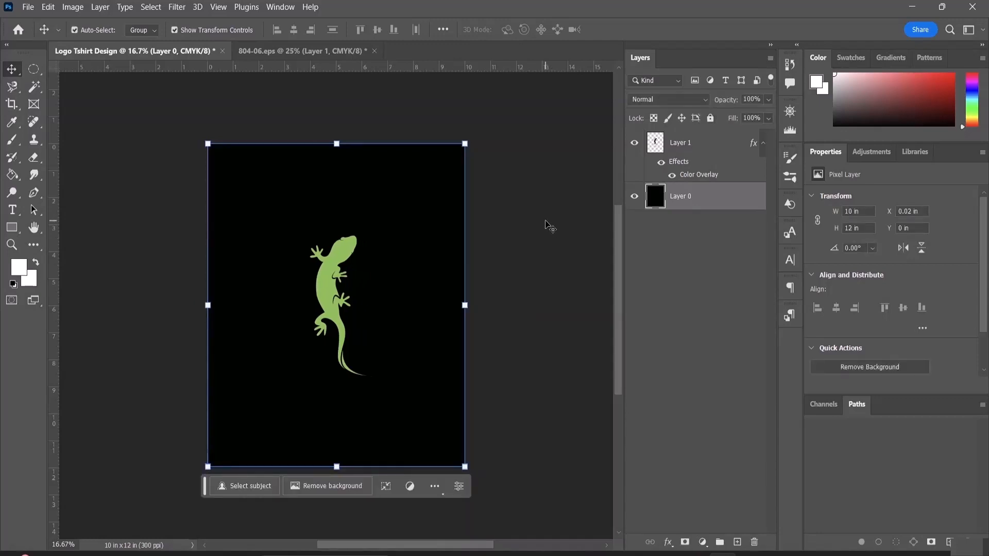
key(ctrl+z)
key(ctrl+z)
key(ctrl+z)
key(ctrl+z)
key(ctrl+z)
key(ctrl+z)
key(ctrl+z)
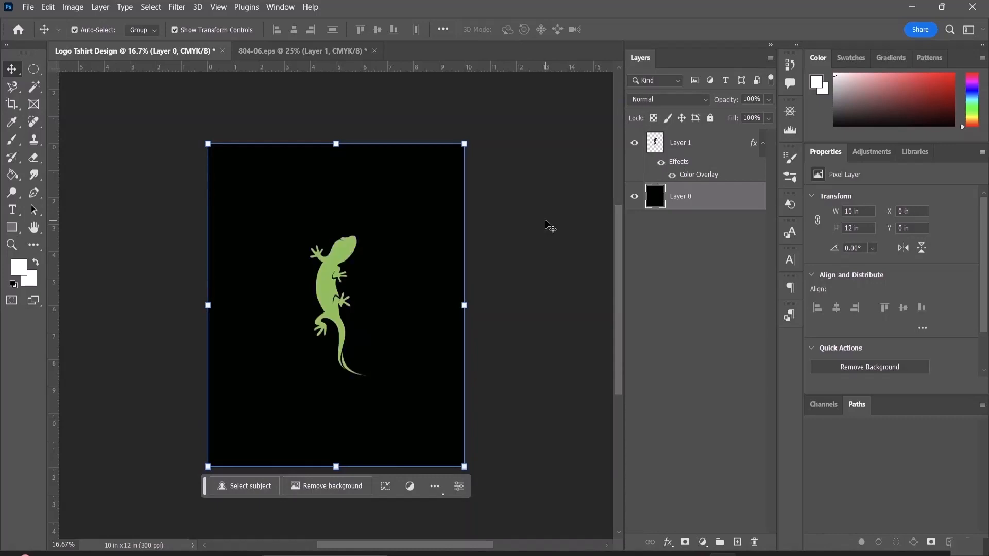
key(ctrl+z)
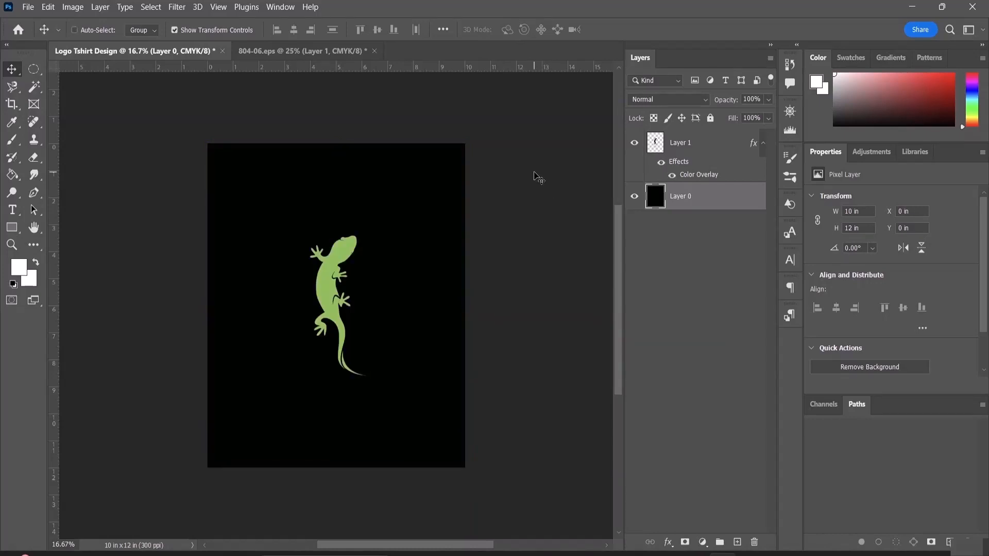
key(ctrl+z)
key(ctrl+z)
key(ctrl+z)
key(ctrl+z)
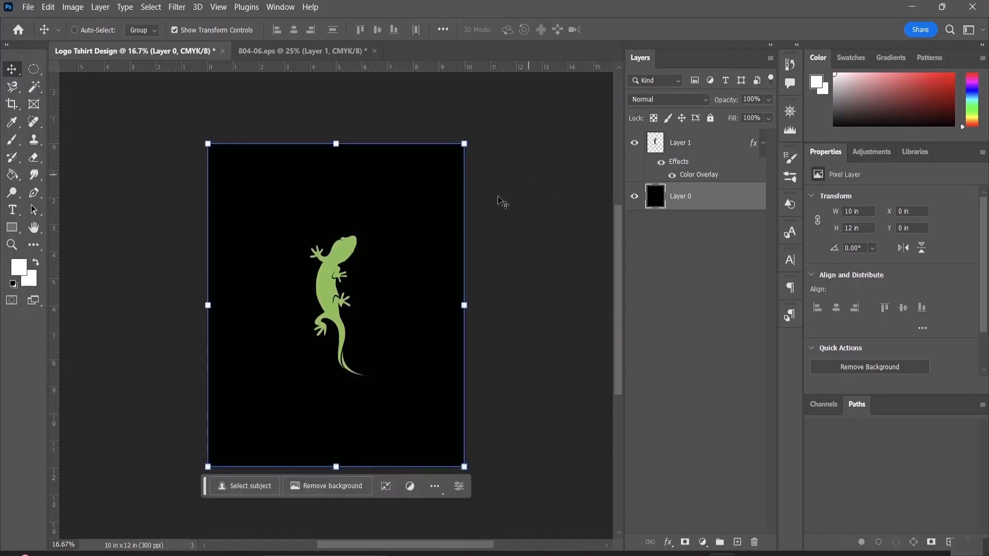
Step: With the lizard layer selected, draw a rounded rectangle path about 3.16 × 7.07 in around the lizard
click(719, 148)
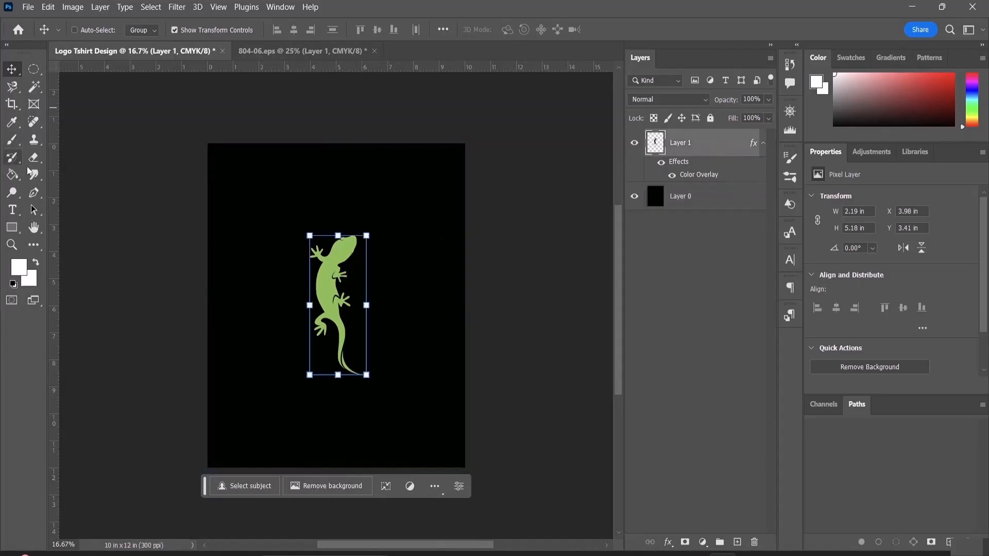
click(11, 227)
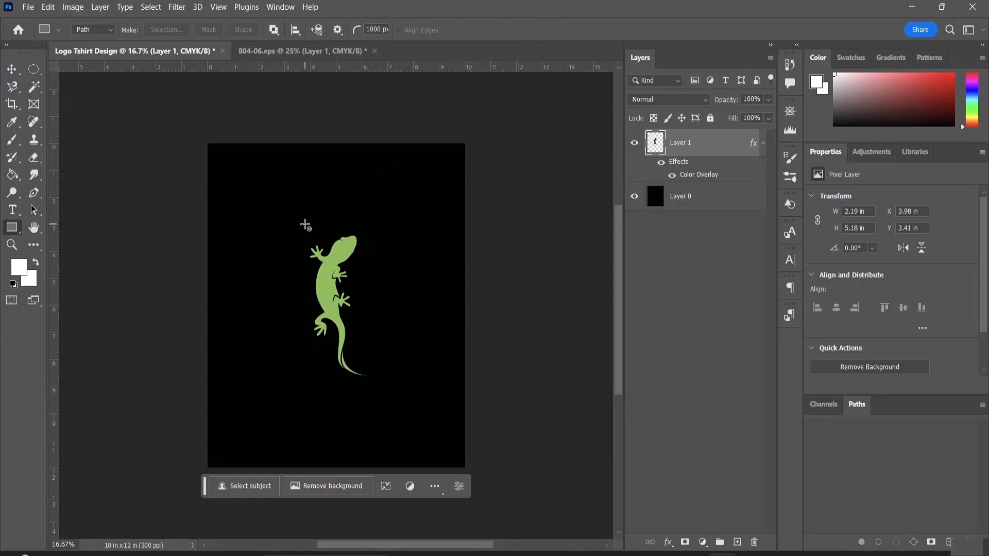
drag(295, 206, 378, 399)
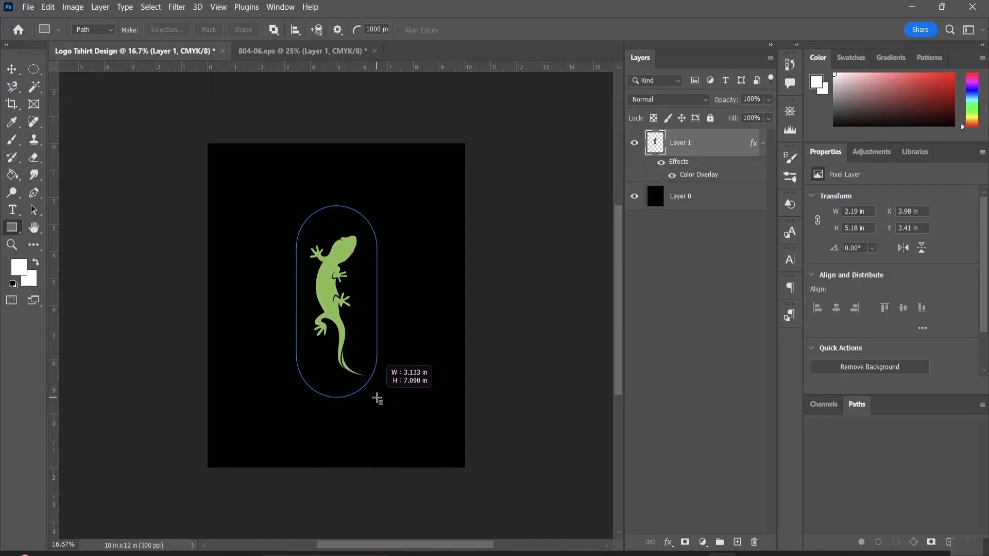
mouse_move(377, 398)
mouse_down()
mouse_move(404, 399)
mouse_move(378, 397)
mouse_up()
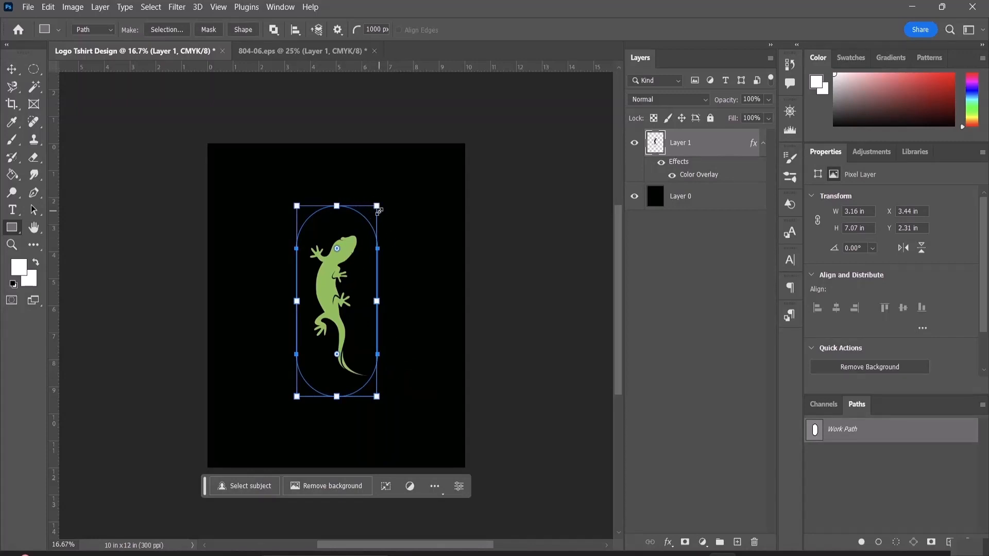
Step: Start type on the rounded path at its upper-left curve and clear the placeholder text
click(17, 213)
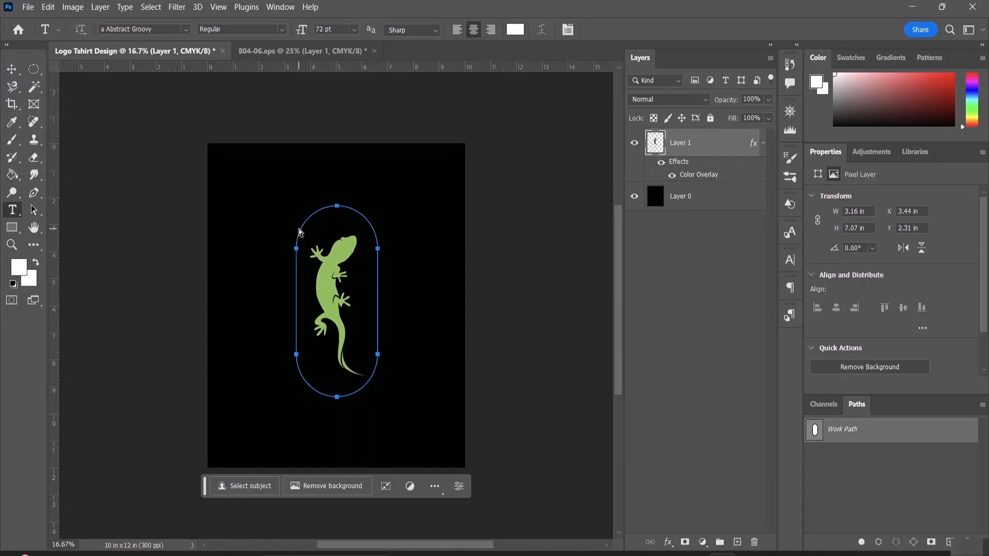
key(ctrl+plus)
key(ctrl+plus)
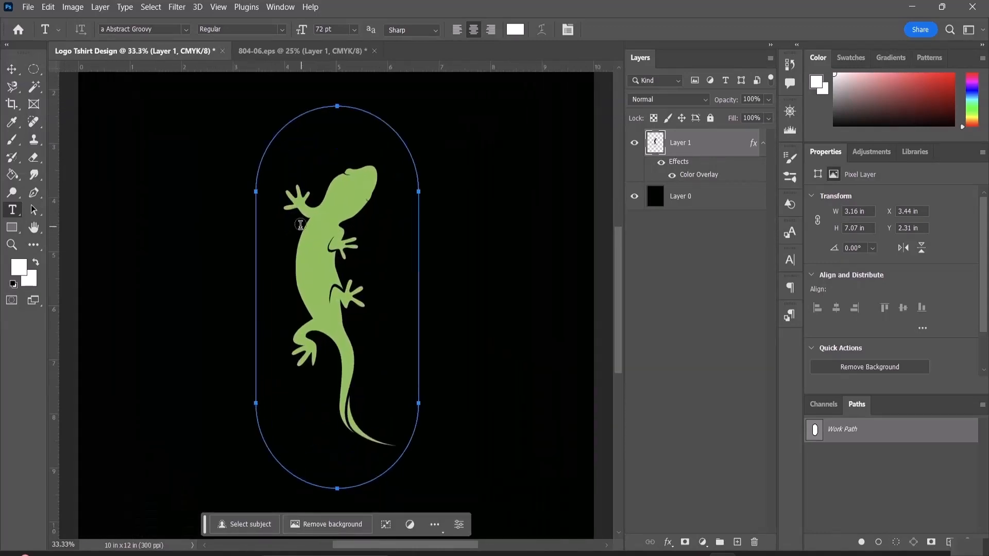
scroll(286, 209, up, 2)
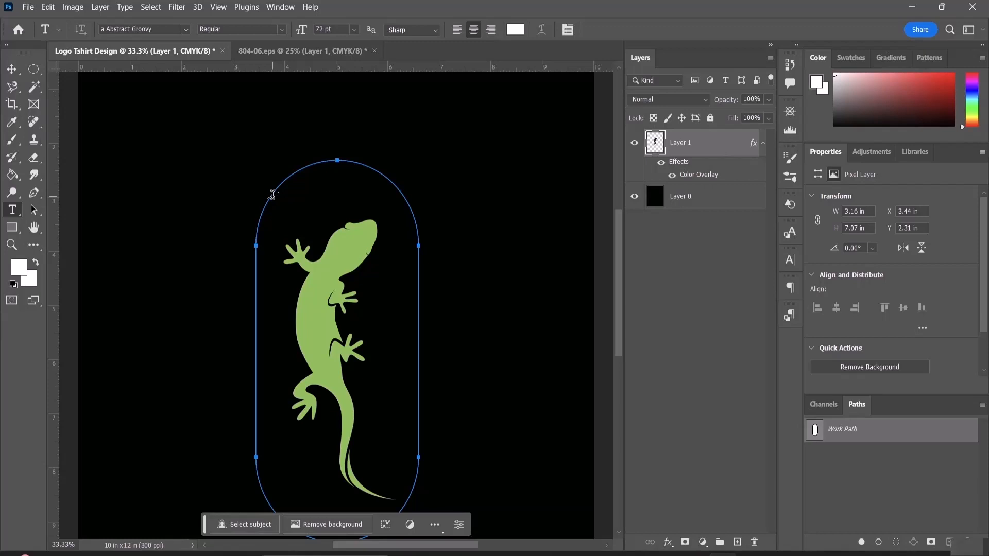
click(273, 195)
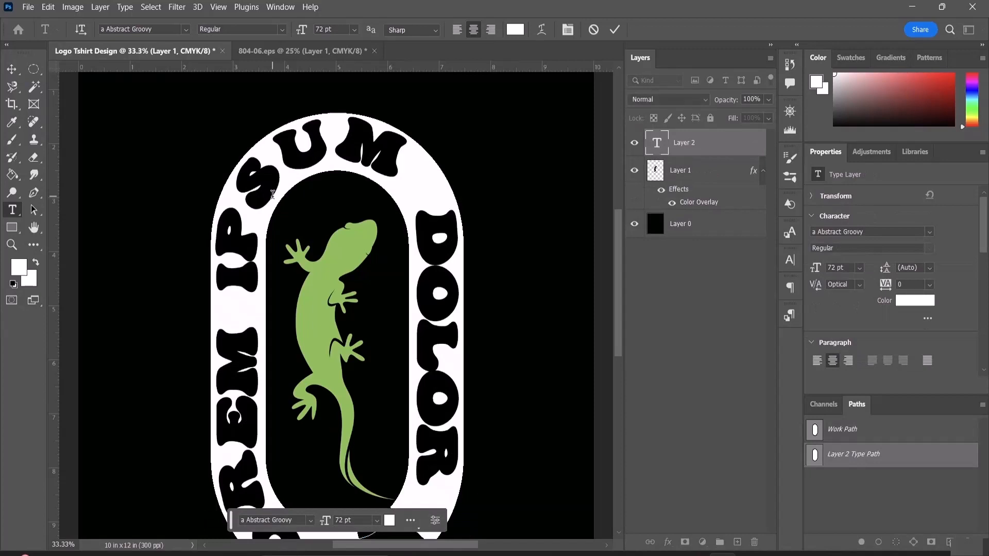
scroll(384, 224, down, 2)
scroll(384, 224, down, 2)
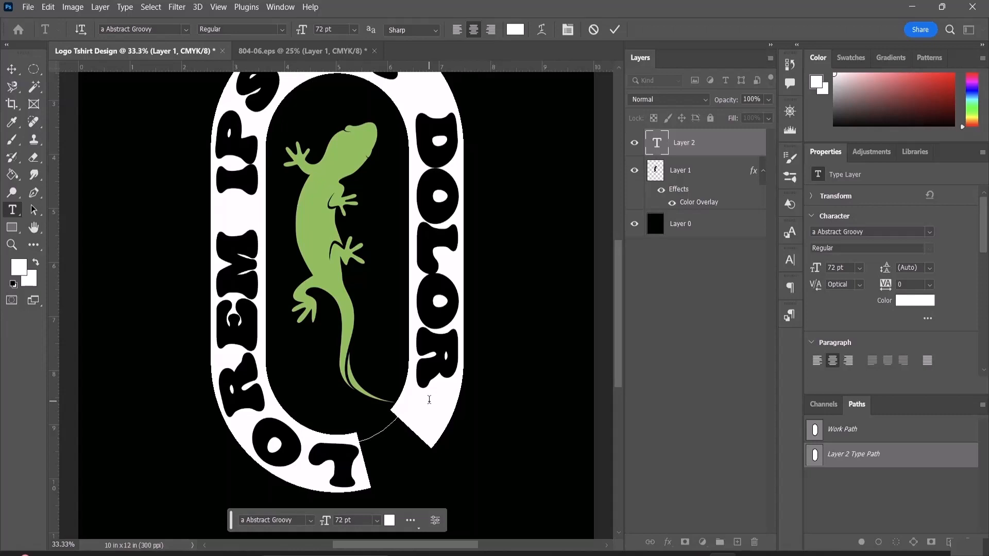
key(BackSpace)
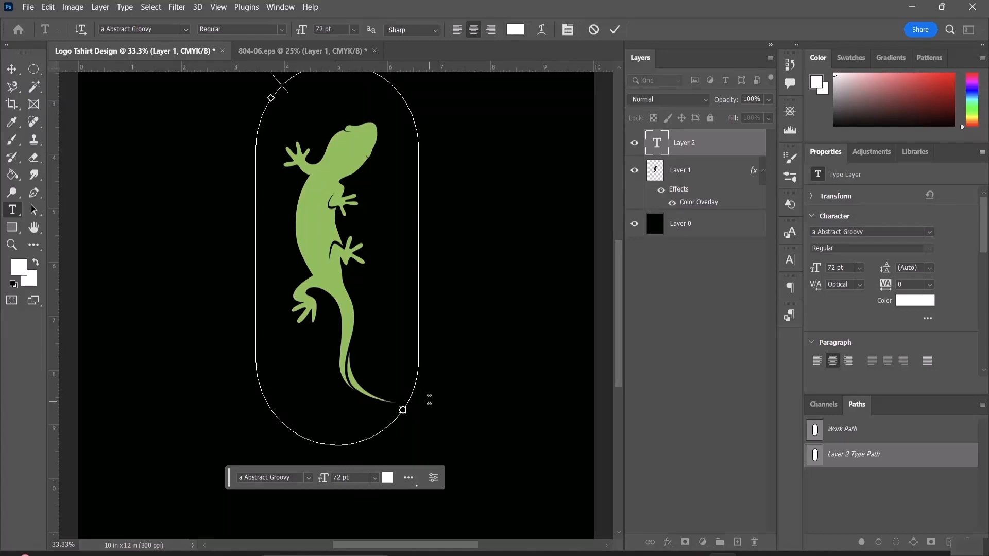
Step: Enter "REPTILE CLOTHING CO." as the text running along the rounded path
text(G)
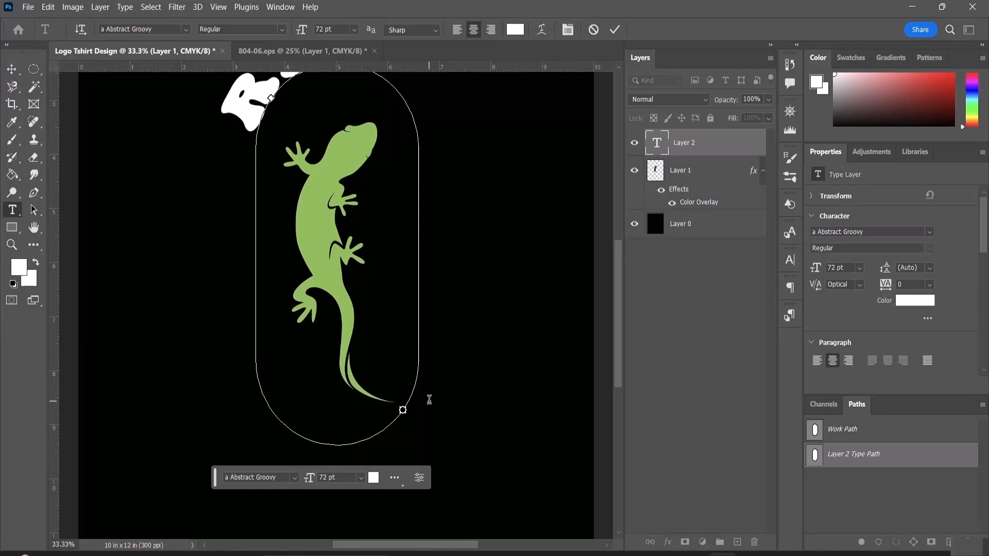
text(EPTILES)
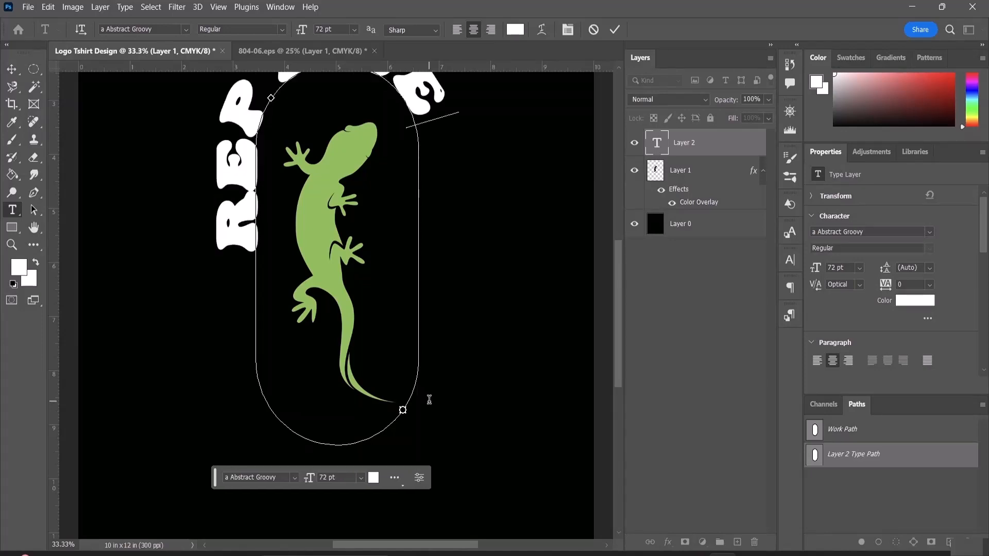
text( CLOTH)
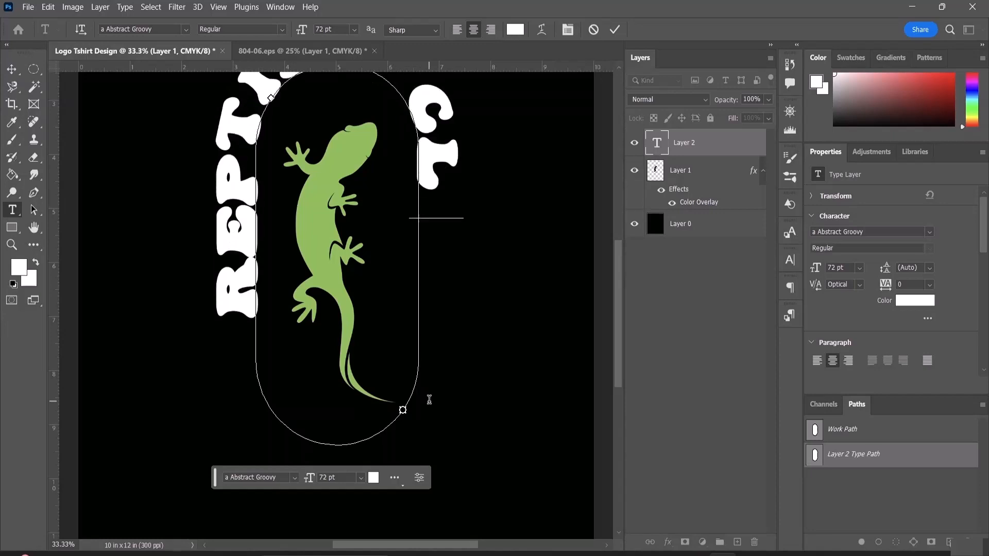
text(ING)
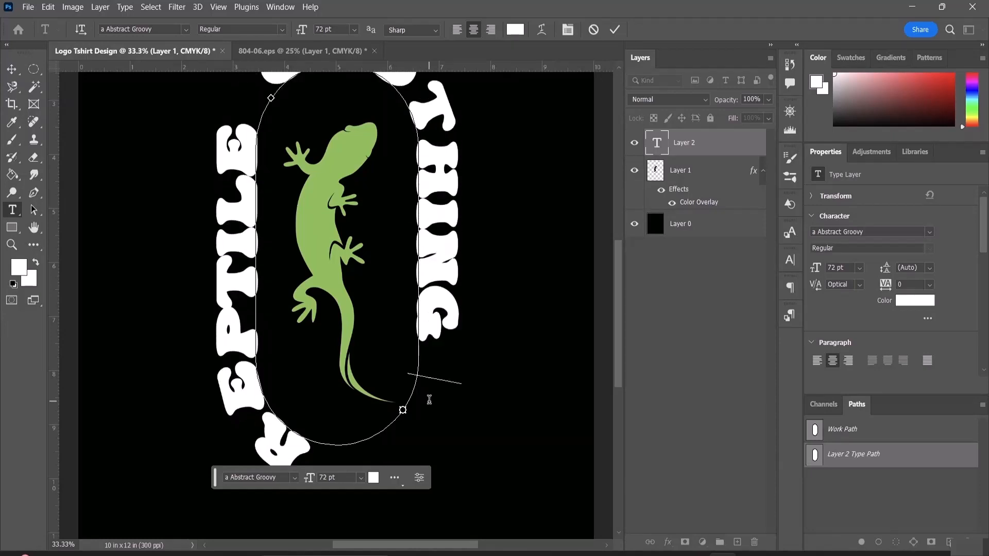
text( CO.)
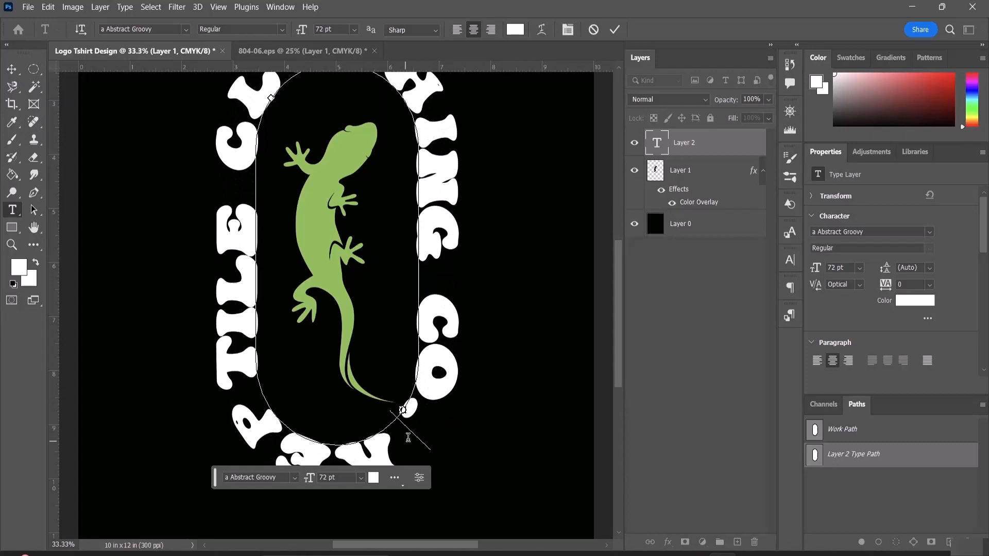
Step: Select all the text on the path and set its font size to 30 pt
click(860, 268)
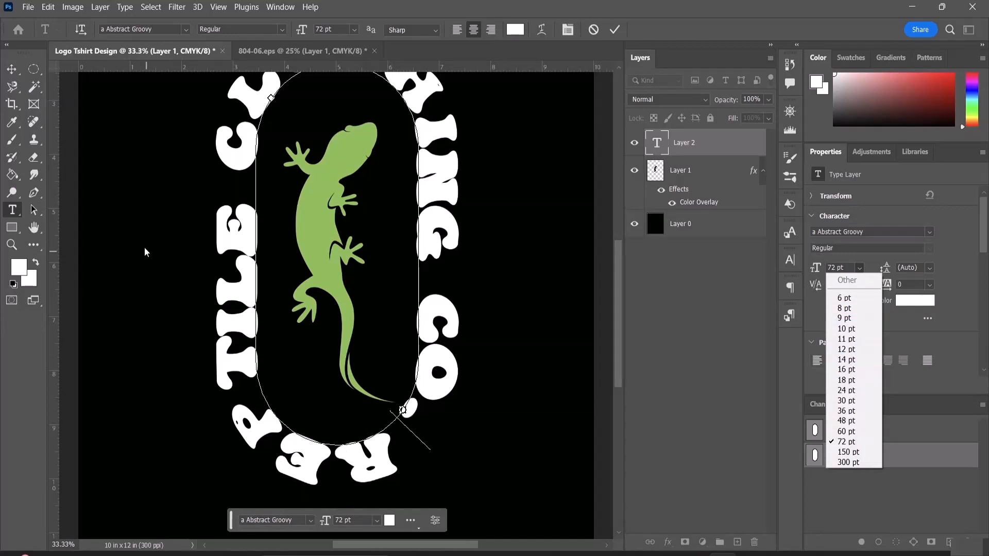
click(411, 413)
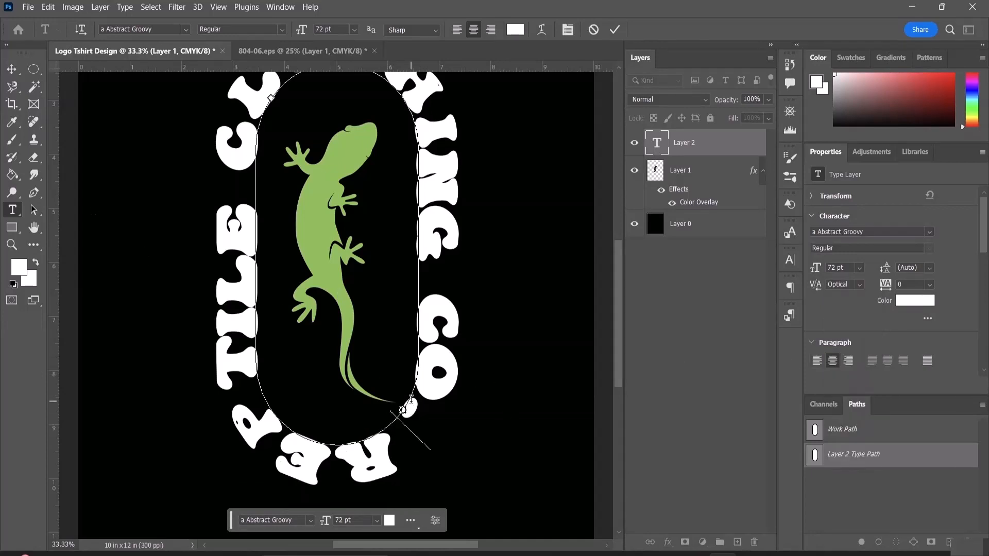
drag(411, 411, 427, 483)
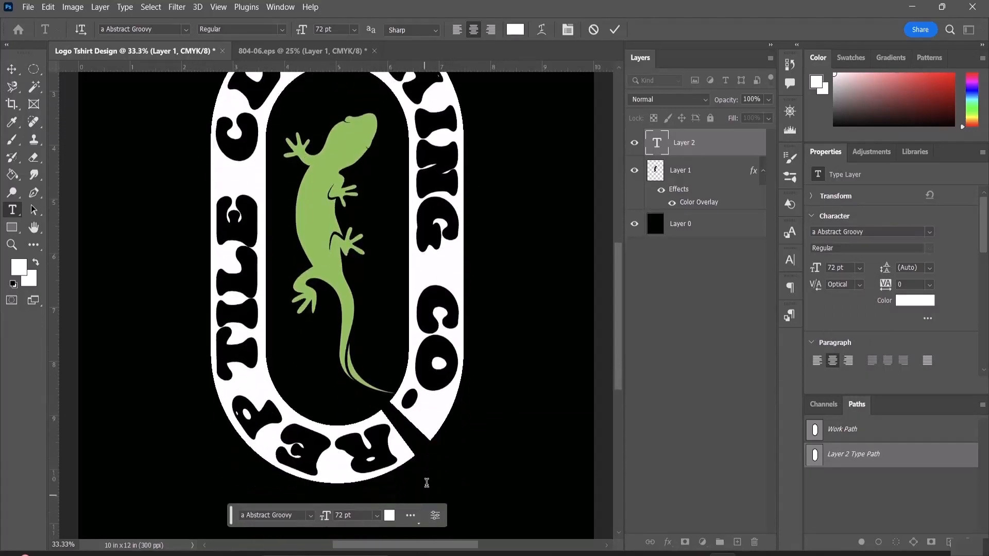
click(859, 268)
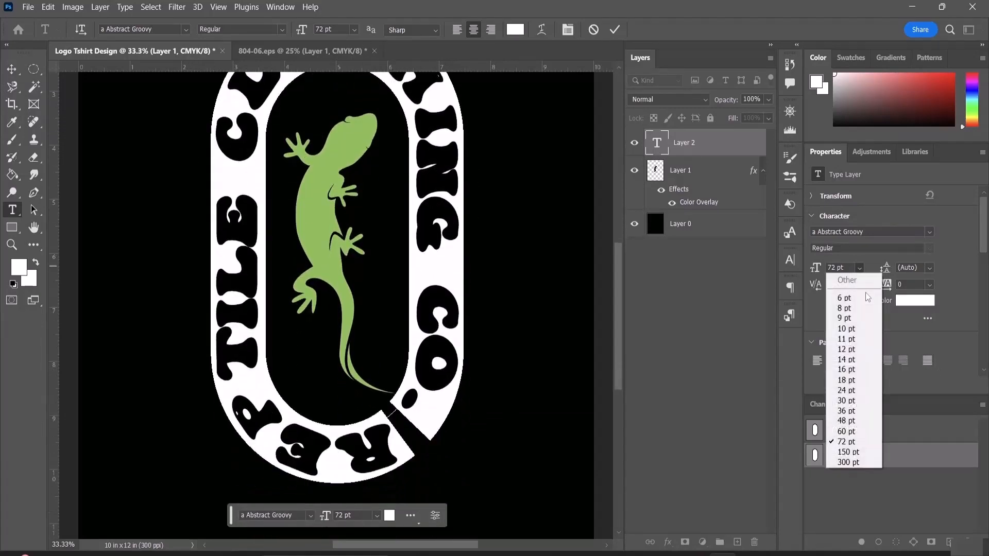
click(847, 401)
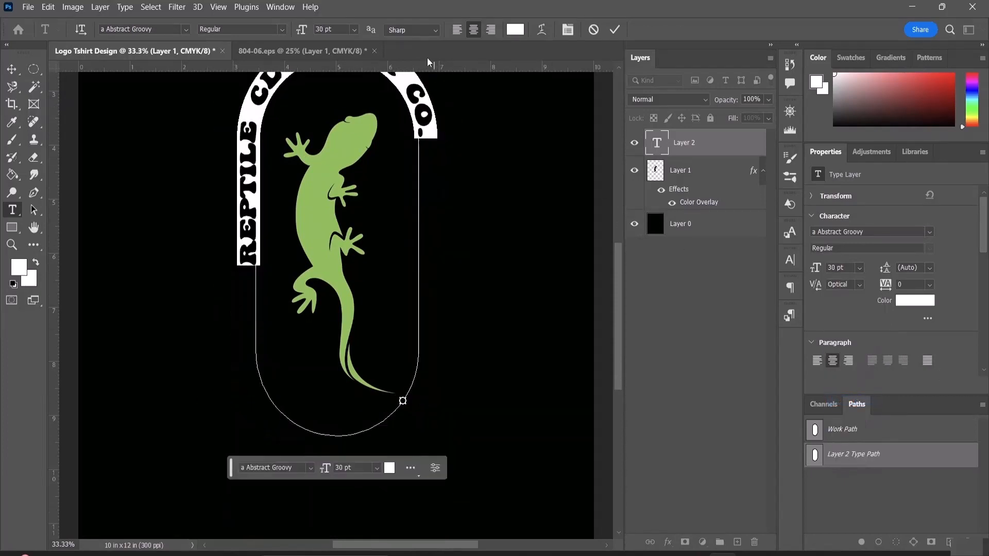
scroll(467, 200, down, 1)
scroll(471, 191, up, 3)
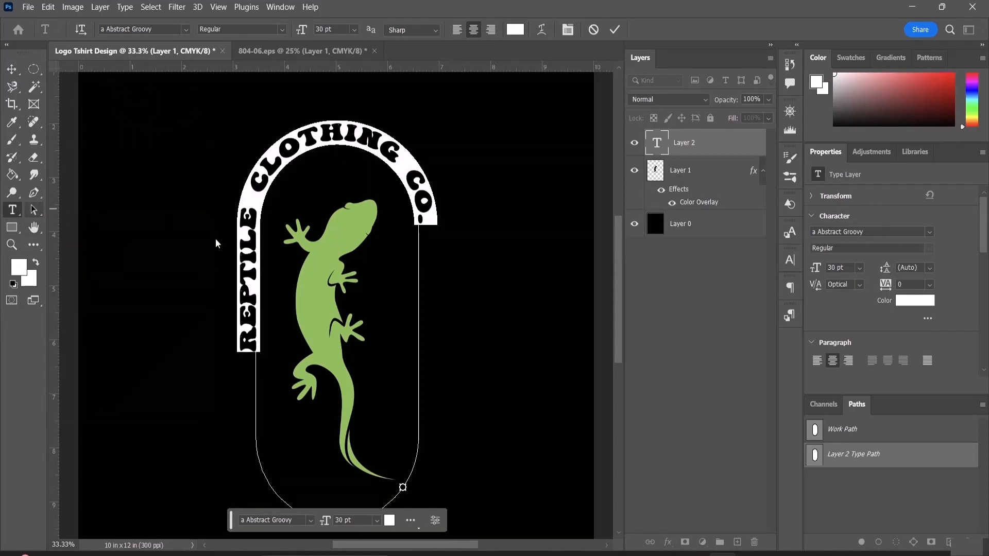
Step: Try repositioning the text along the rounded path with the Path Selection tool, and undo the moves
click(32, 211)
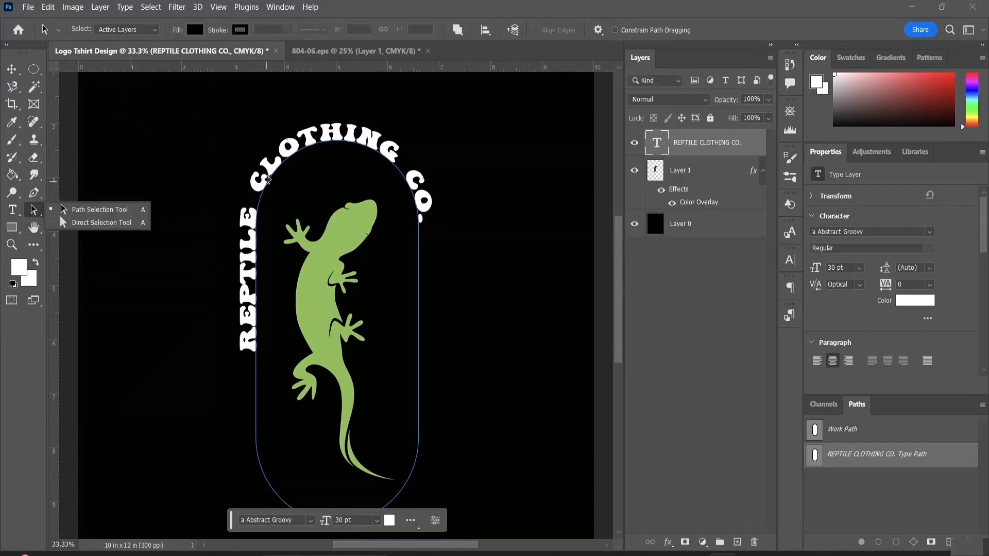
drag(262, 174, 315, 145)
drag(375, 169, 395, 146)
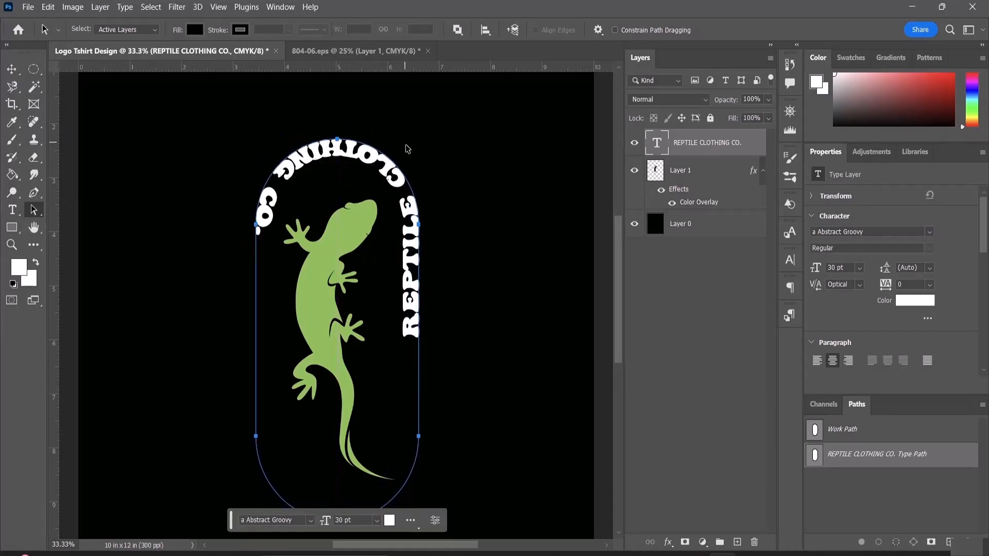
key(ctrl+z)
key(ctrl+z)
key(ctrl+z)
key(ctrl+z)
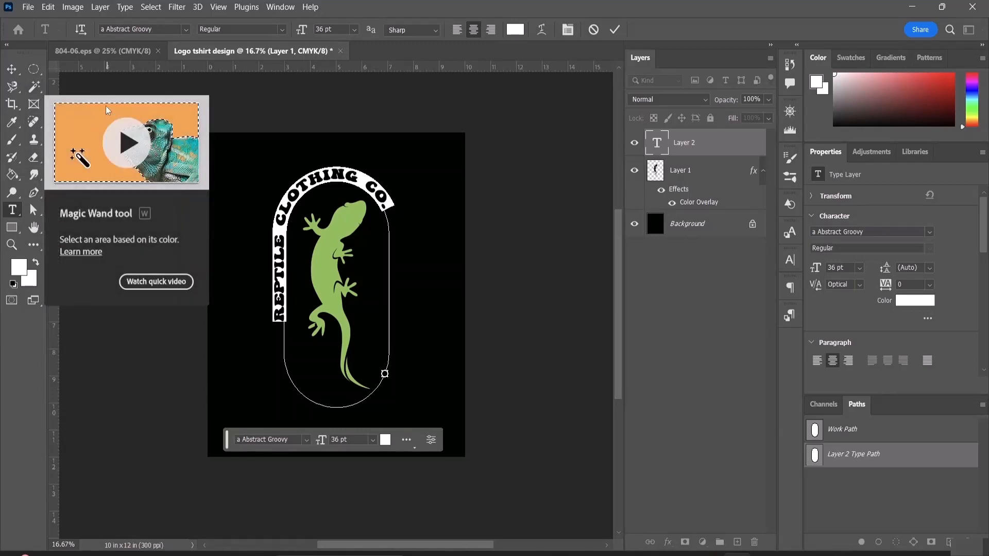
Step: Commit the 36 pt path text and slide it clockwise along the path until it is centred over the top arc
key(ctrl+Return)
key(a)
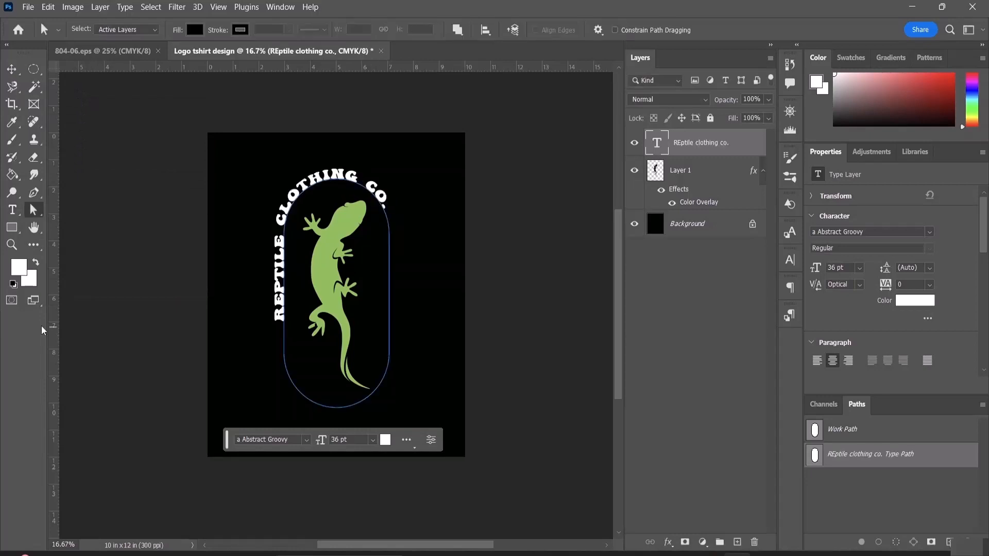
drag(41, 219, 77, 221)
mouse_move(300, 185)
mouse_down()
mouse_move(321, 188)
mouse_move(337, 176)
mouse_move(329, 177)
mouse_up()
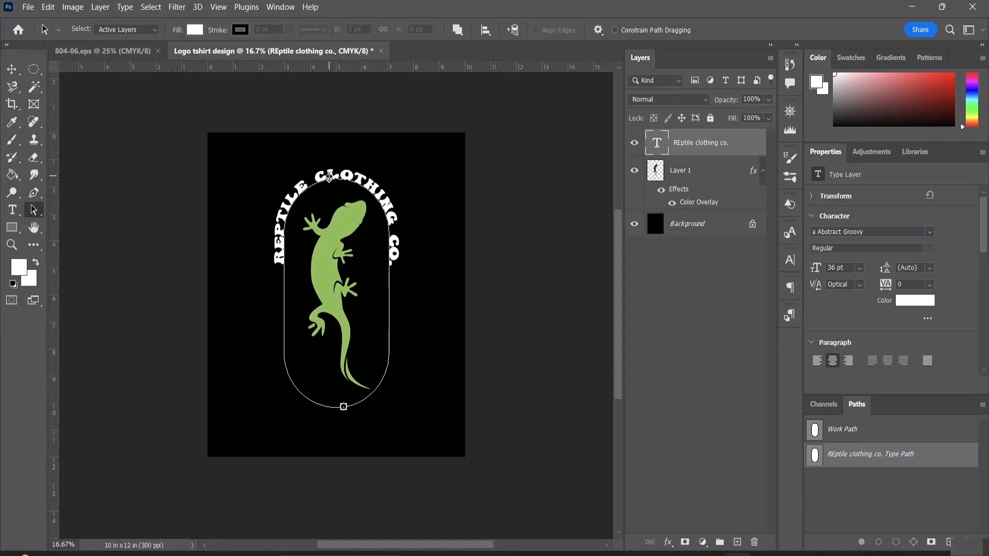
Step: Select all of the text on the rounded path and change its font to Elephant
click(329, 177)
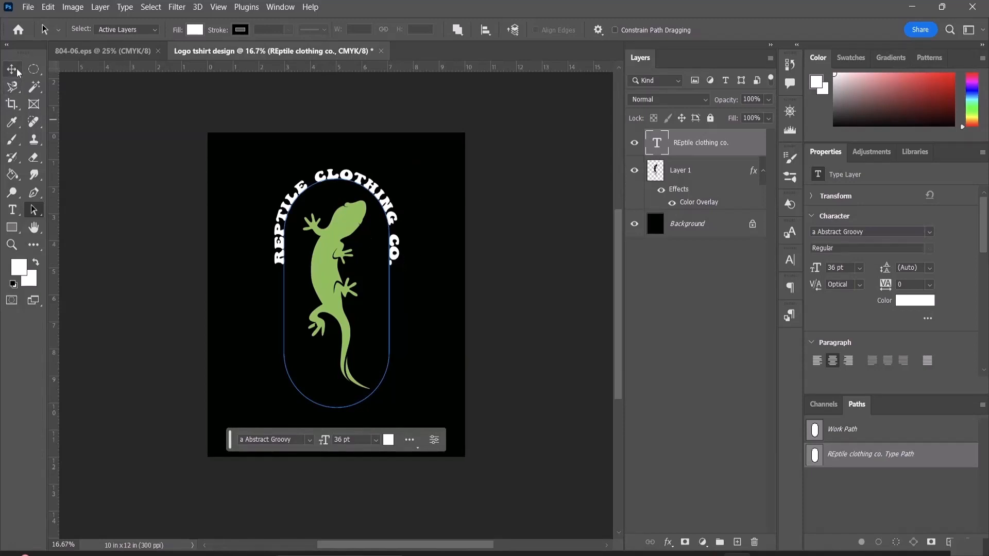
click(12, 210)
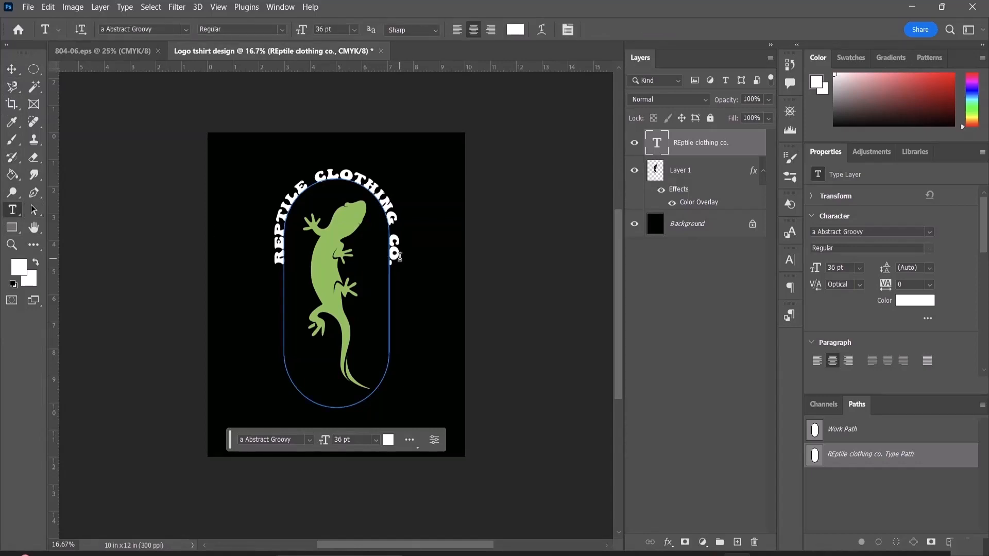
drag(395, 254, 273, 264)
click(185, 30)
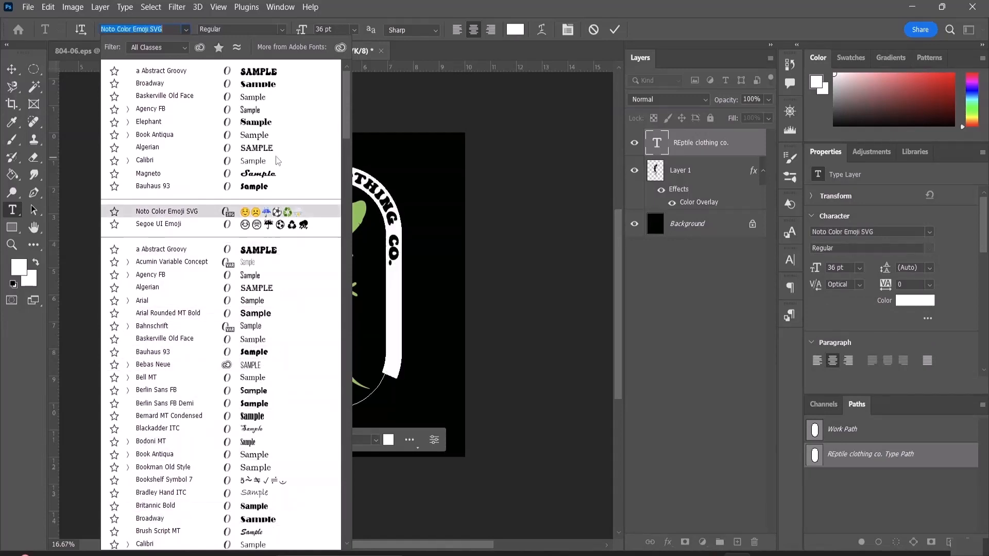
click(279, 125)
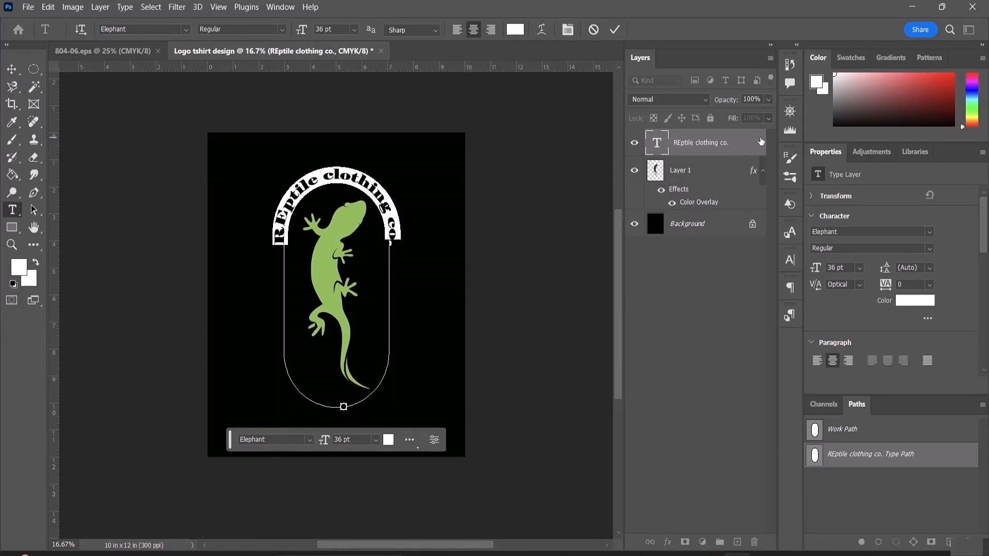
Step: Show the Character settings and apply All Caps to the selected path text
click(280, 6)
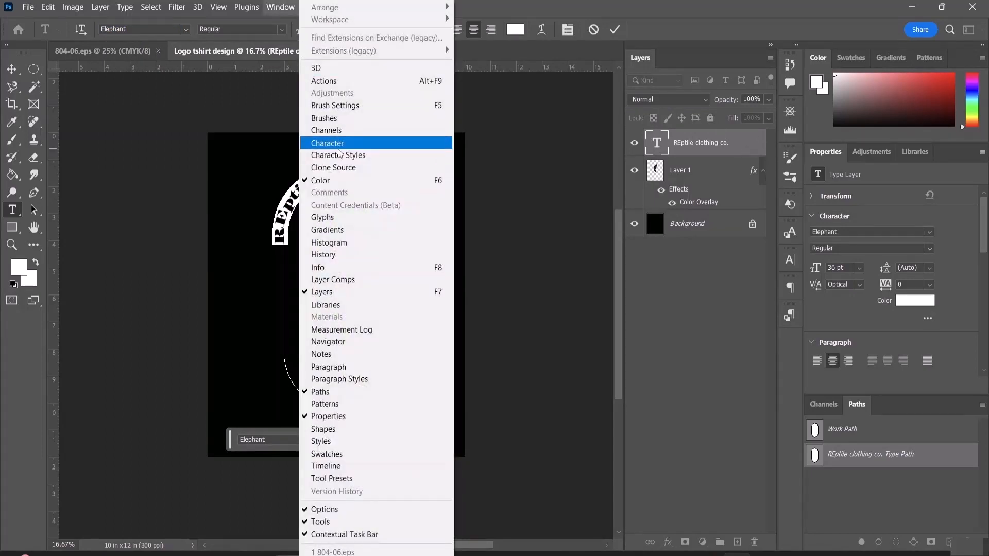
click(339, 155)
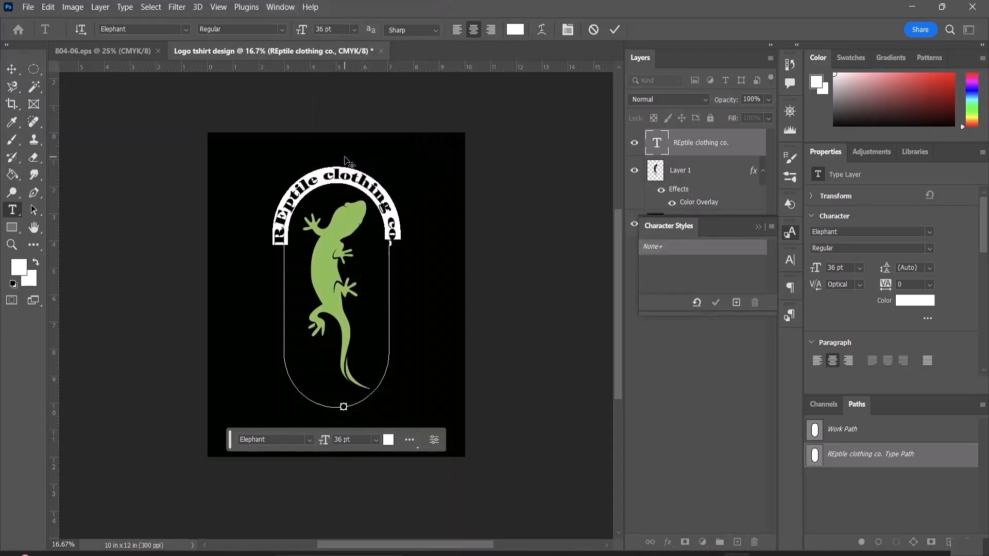
click(280, 7)
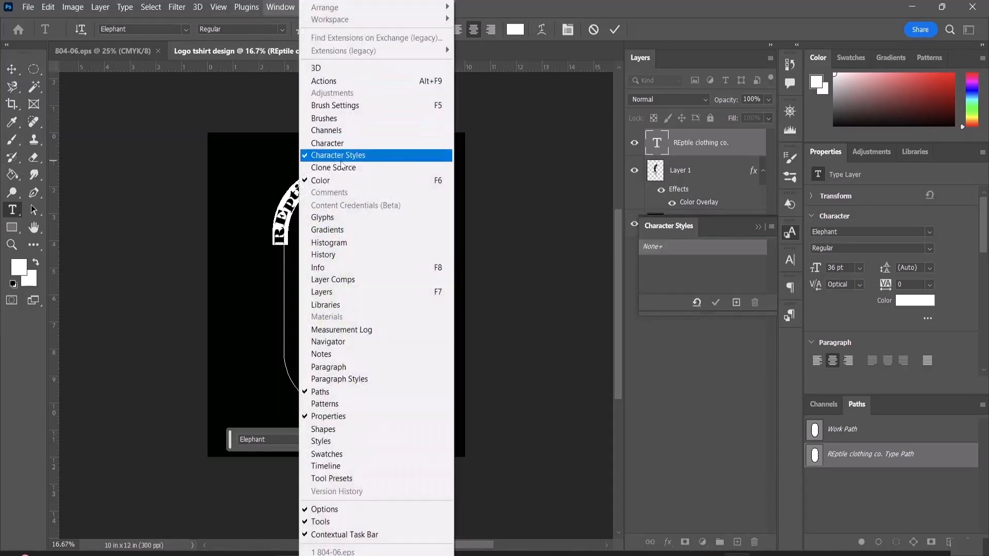
click(341, 143)
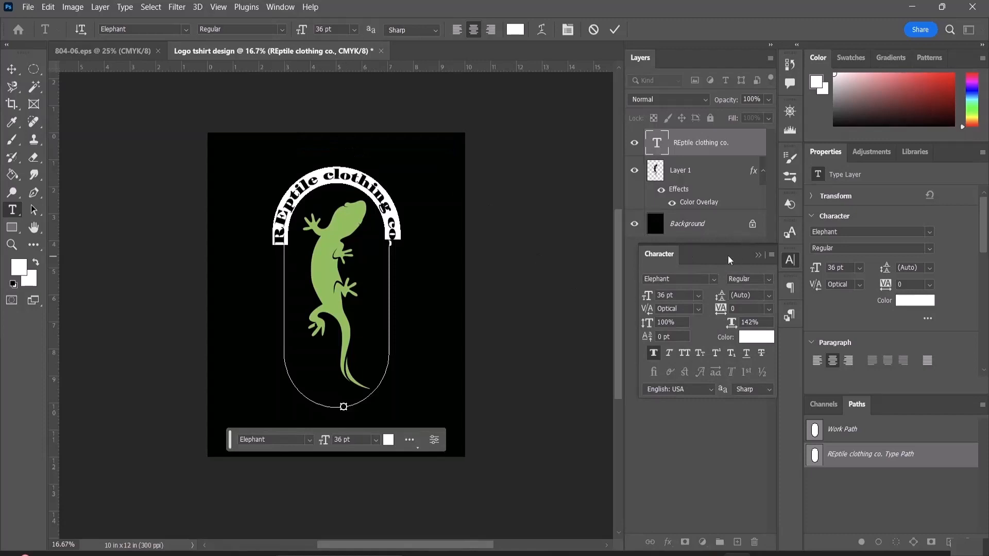
drag(728, 255, 791, 338)
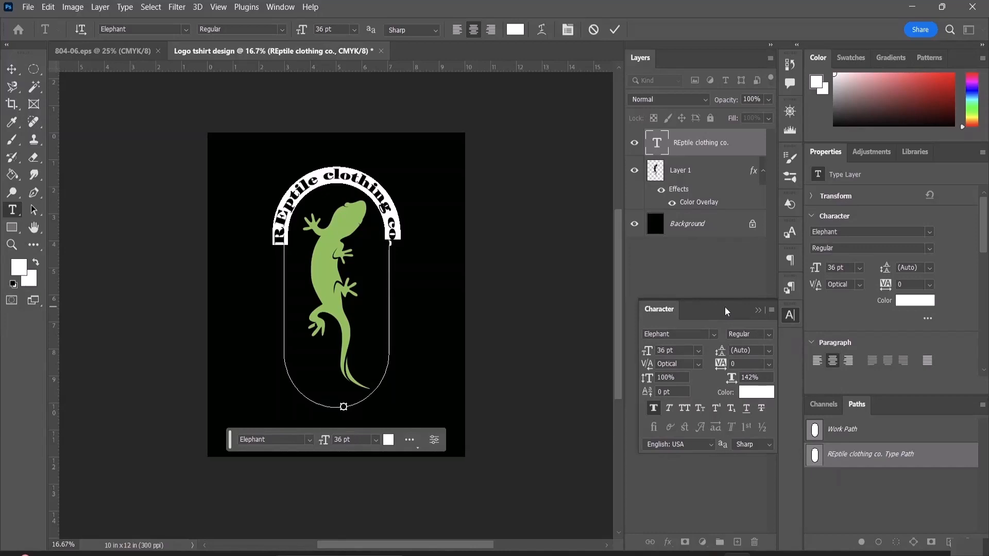
click(685, 409)
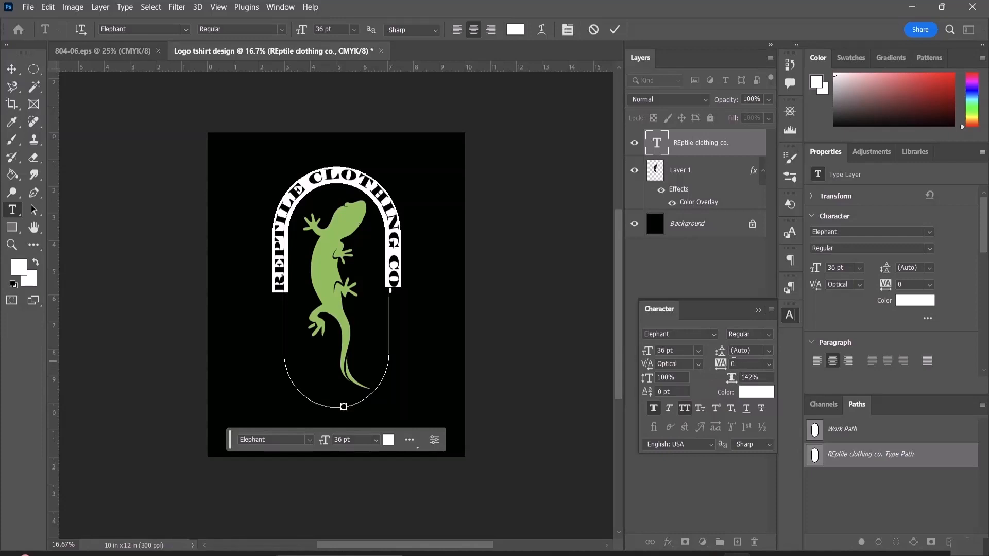
Step: Change the path text's font to a Abstract Groovy, set its tracking to -80, and commit the edit
drag(722, 365, 725, 300)
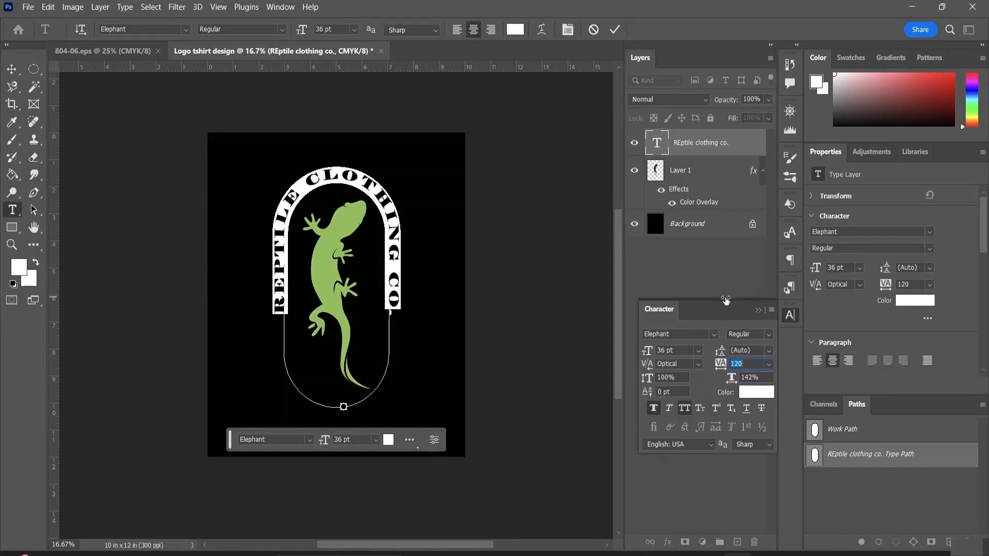
click(715, 336)
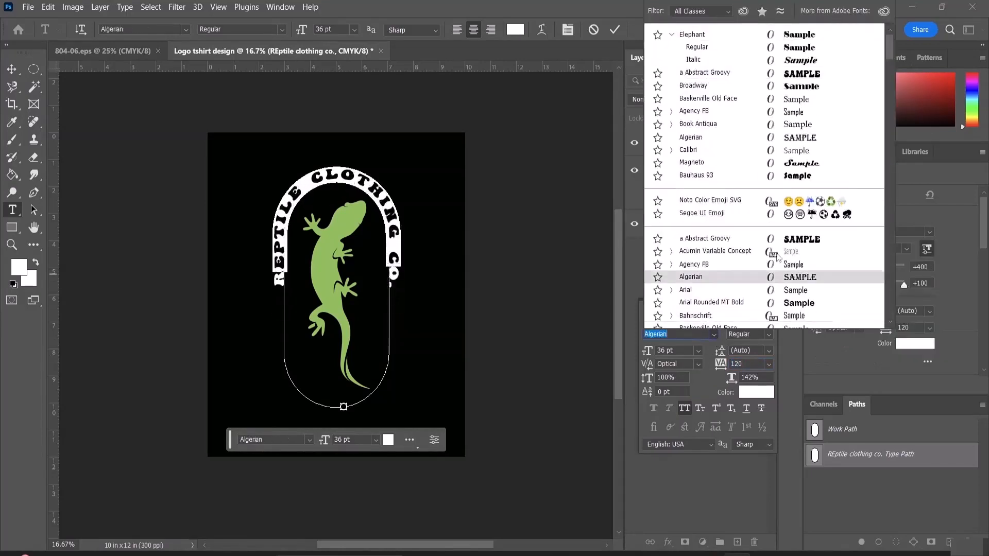
click(781, 252)
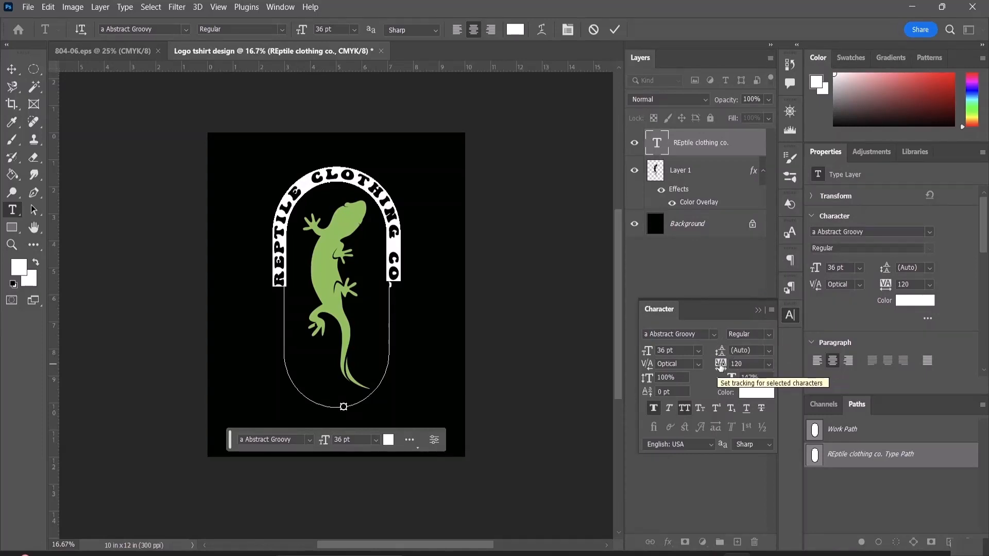
drag(721, 364, 714, 366)
click(438, 105)
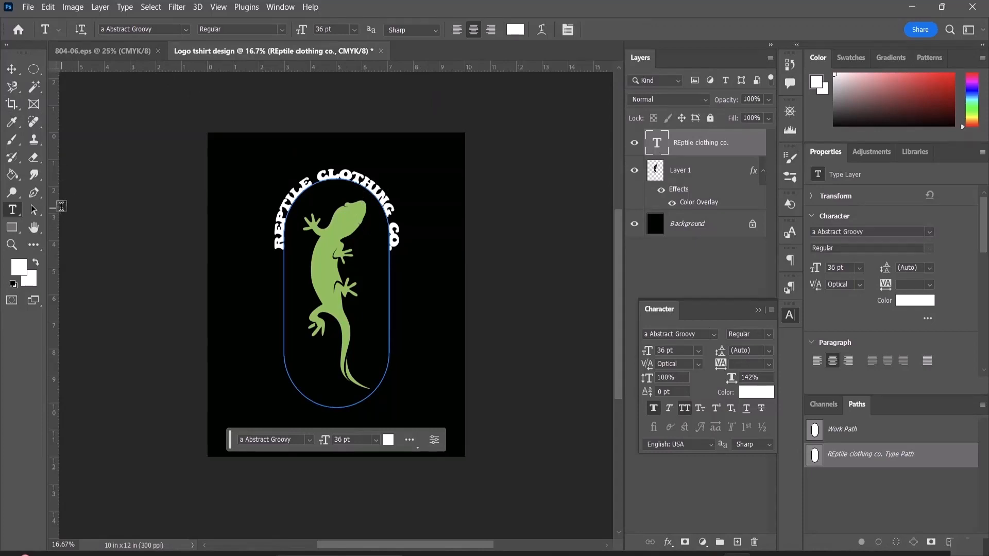
Step: Add a vertical guide through the canvas centre and scale the path text up to about 101%
drag(54, 150, 337, 195)
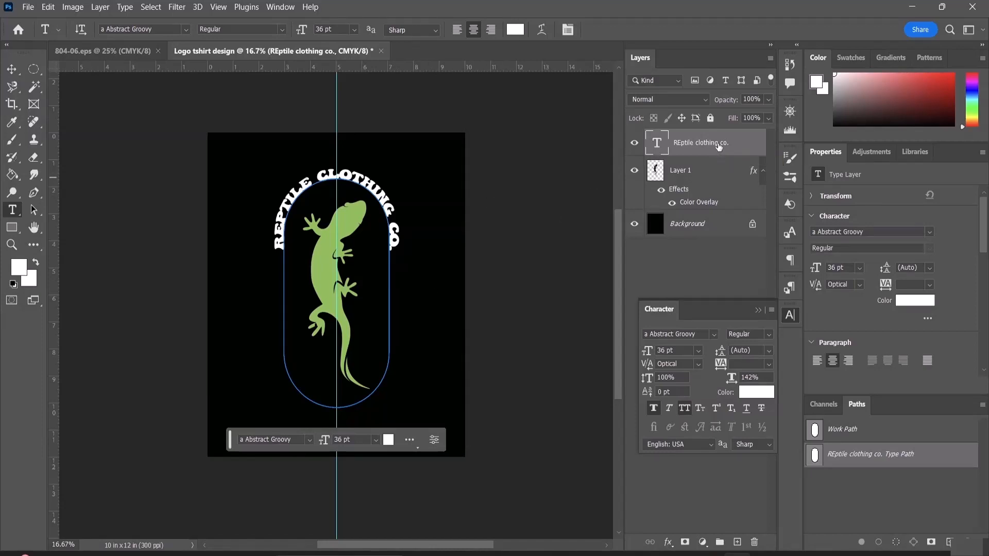
key(ctrl+t)
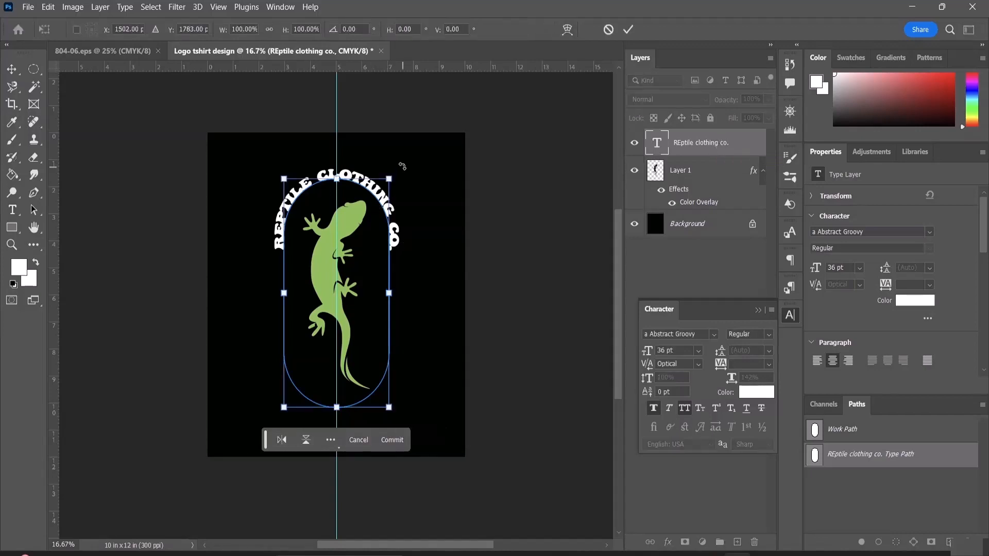
drag(389, 179, 420, 179)
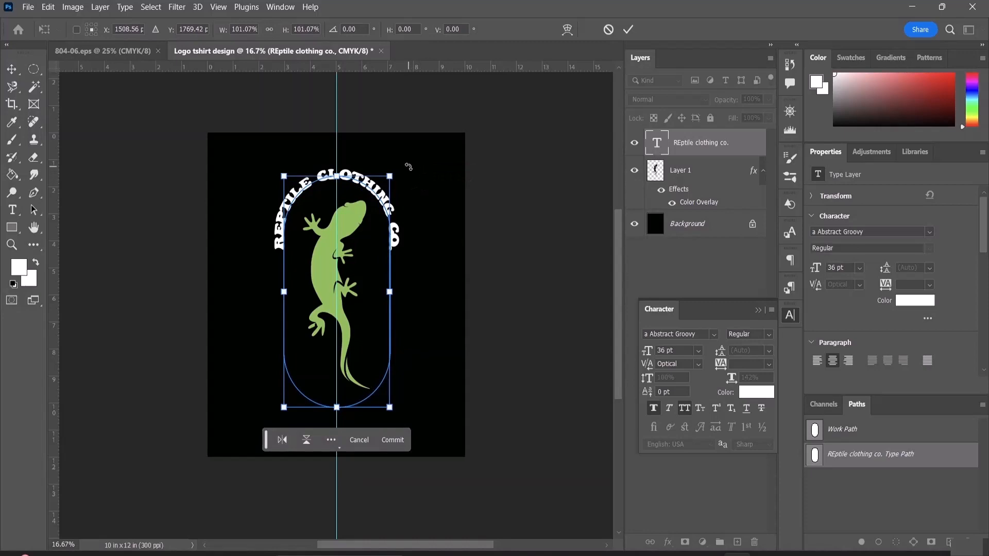
click(656, 250)
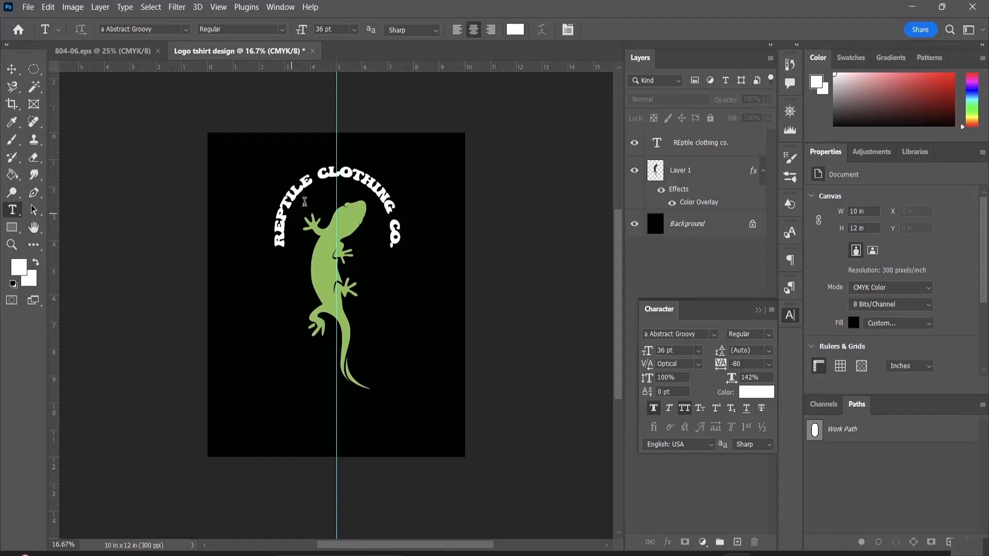
Step: Select the "REptile clothing co." text layer and duplicate it
click(696, 142)
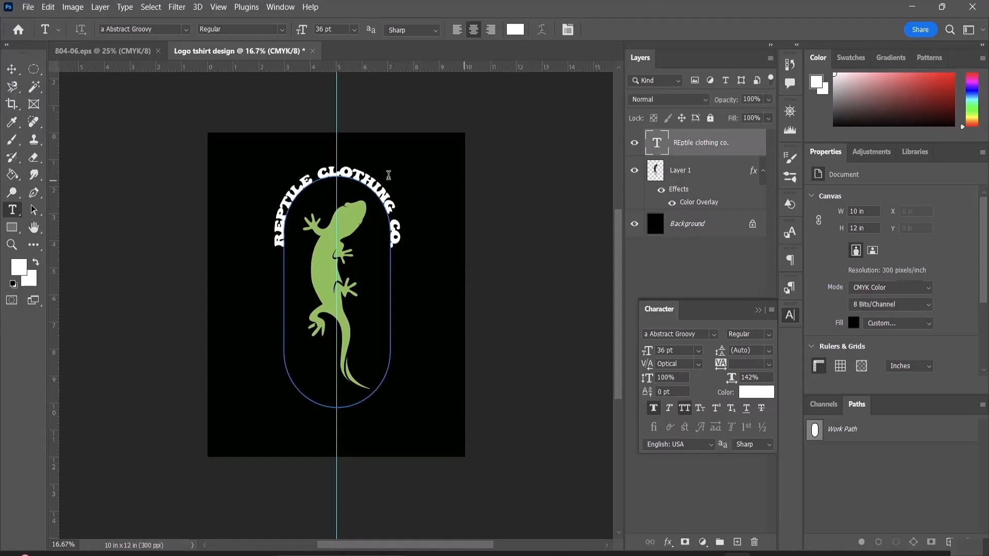
click(384, 175)
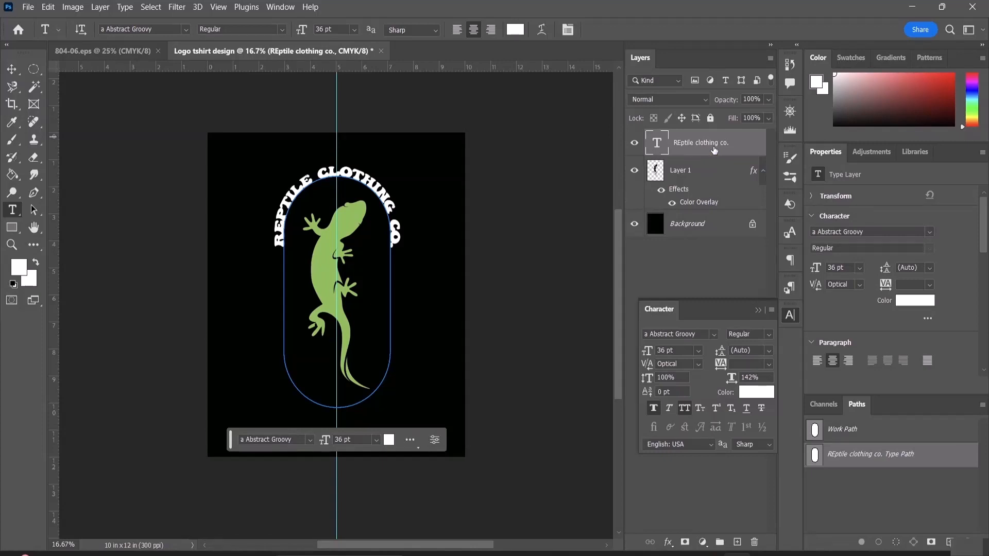
key(ctrl+j)
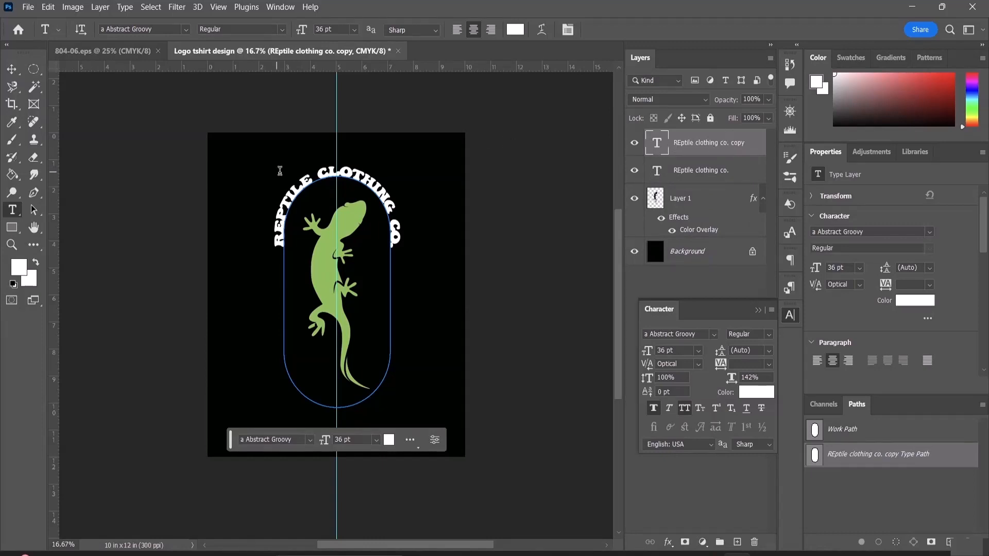
Step: Replace the duplicated layer's text with "THE SPORTS APPAREL"
double_click(399, 237)
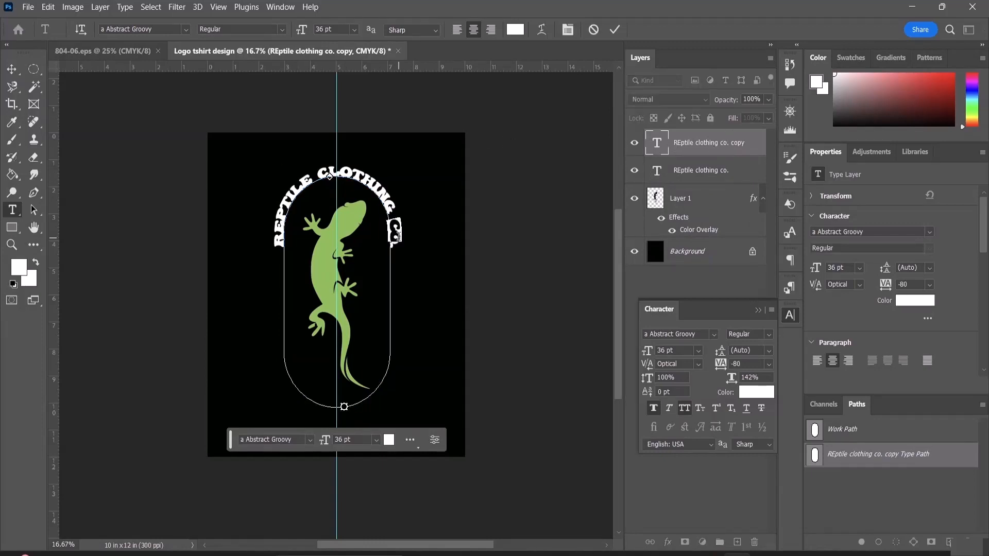
click(395, 242)
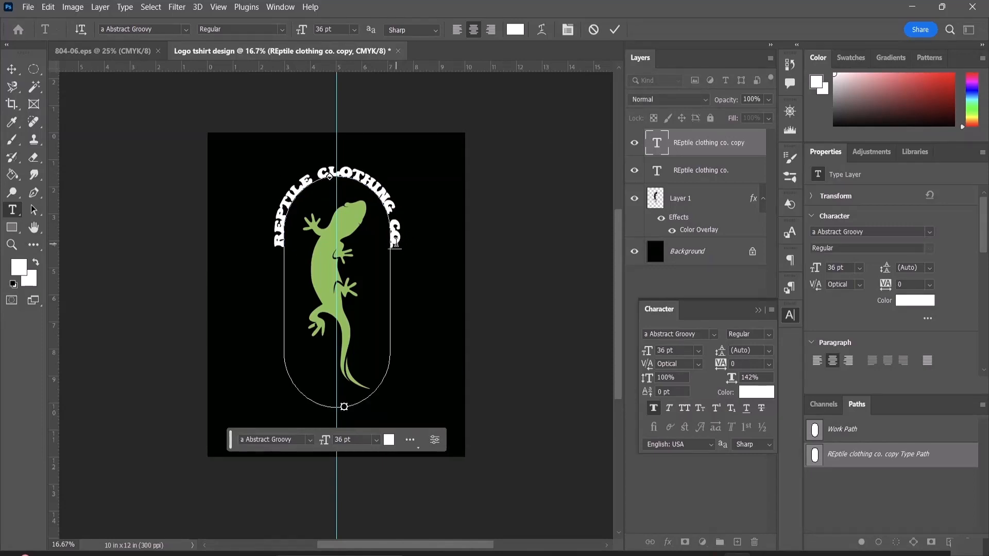
key(ctrl+a)
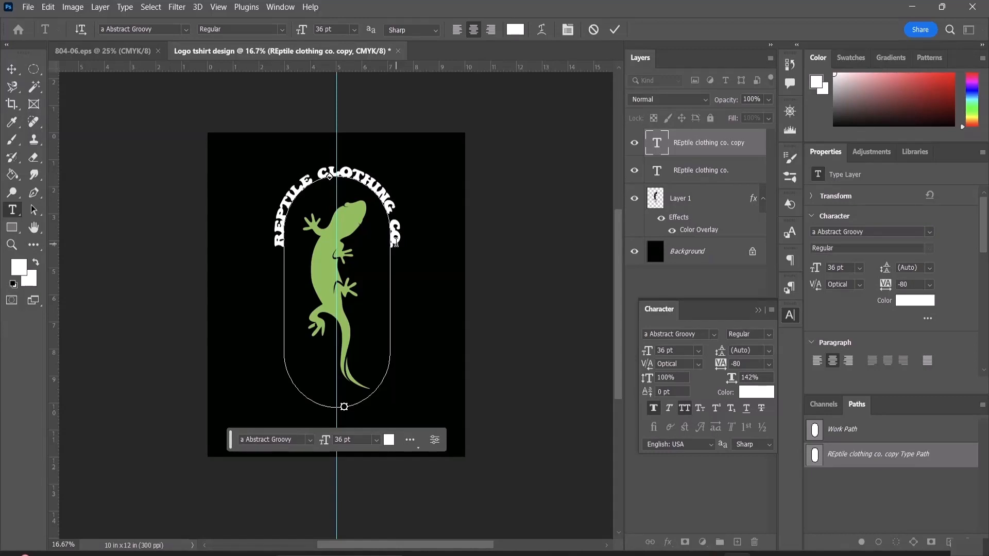
drag(319, 173, 355, 174)
text(est in)
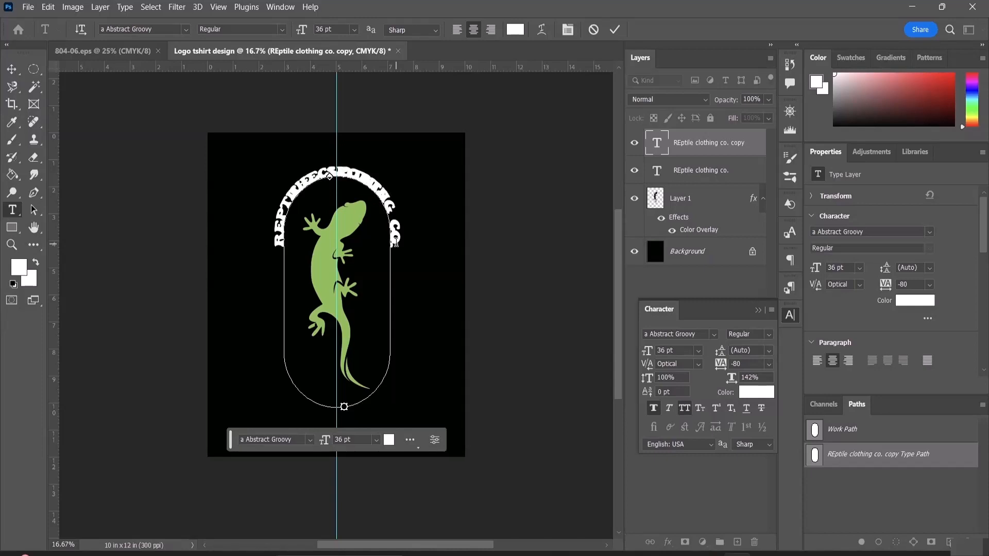
text( town)
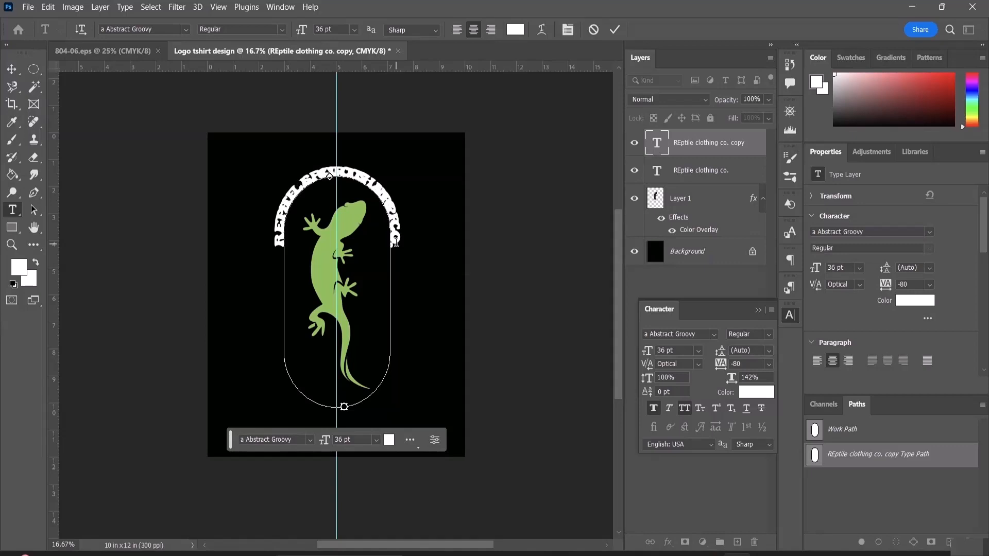
text( for)
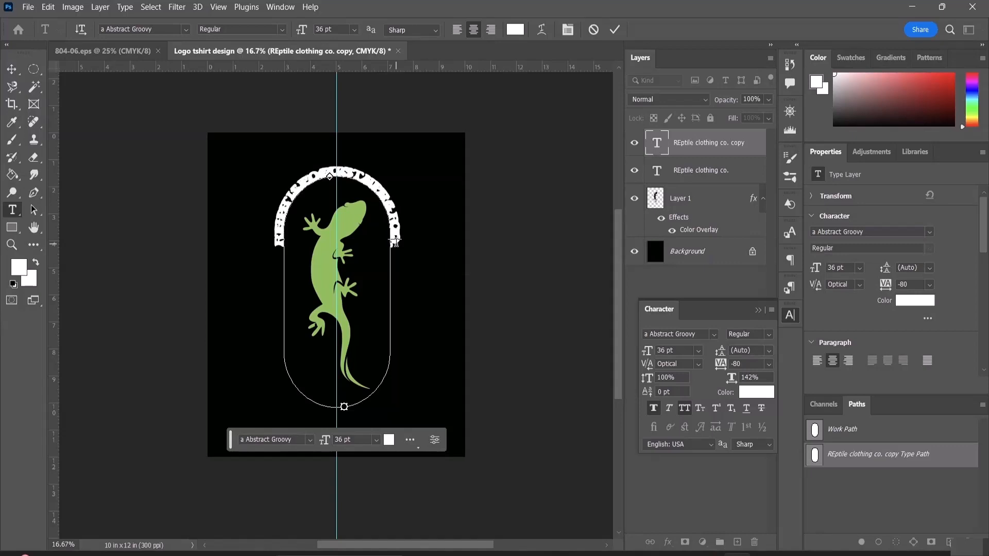
text( t)
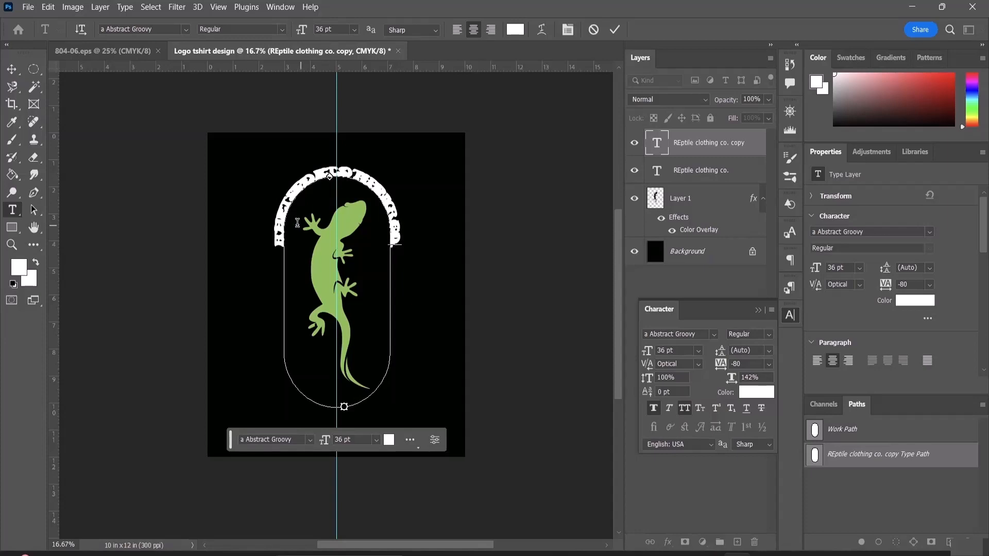
Step: Slide "THE SPORTS APPAREL" with the Path Selection tool to the bottom arc, flipped inside the path and centred on the guide
click(33, 210)
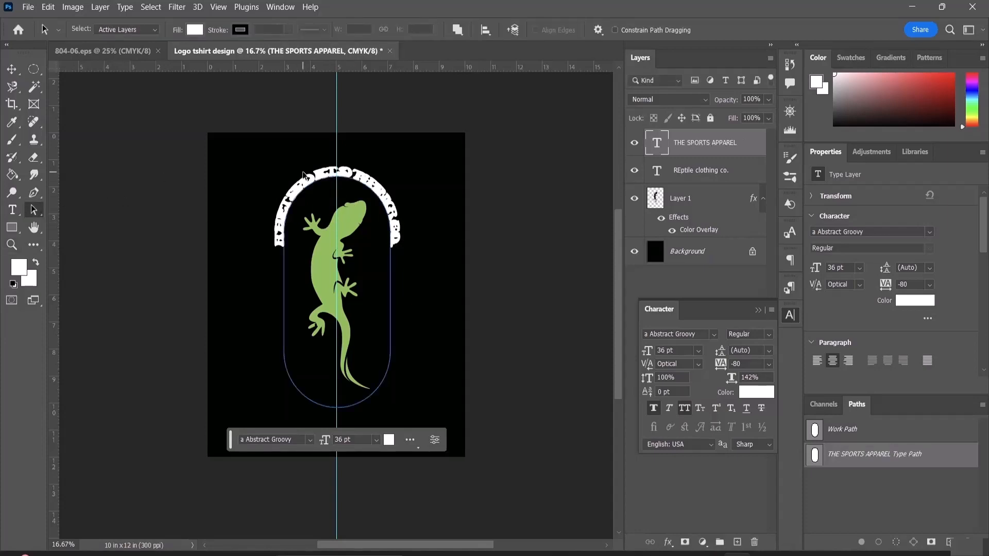
click(317, 176)
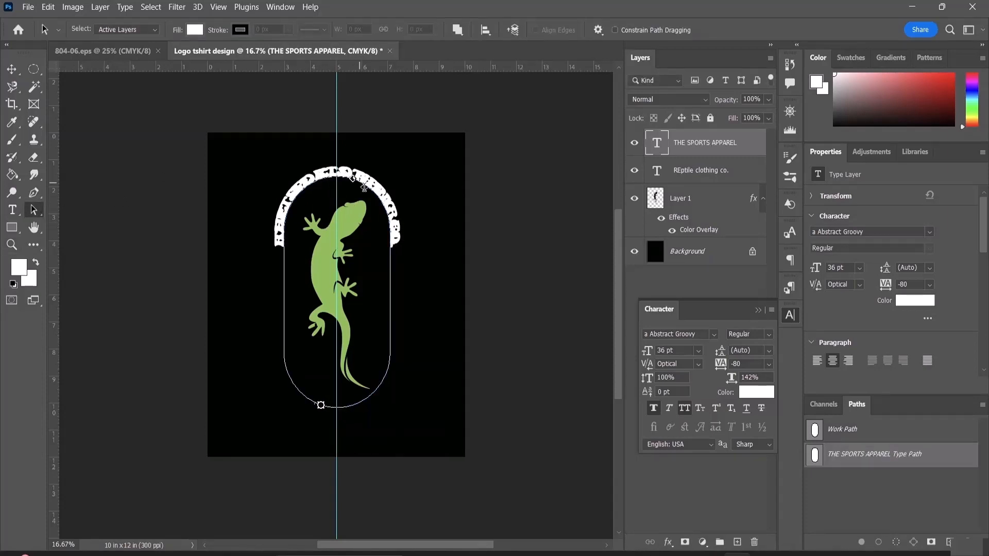
drag(365, 187, 333, 374)
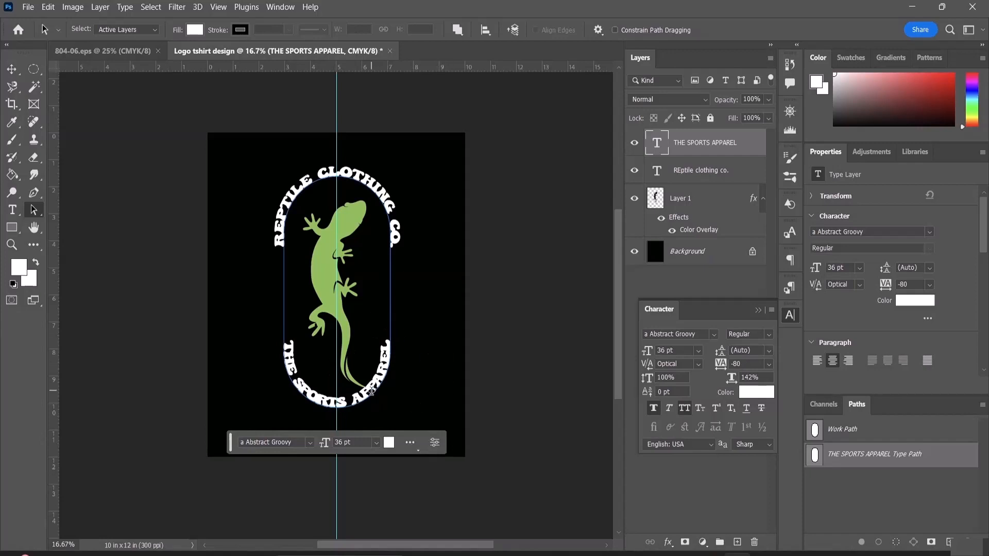
click(375, 392)
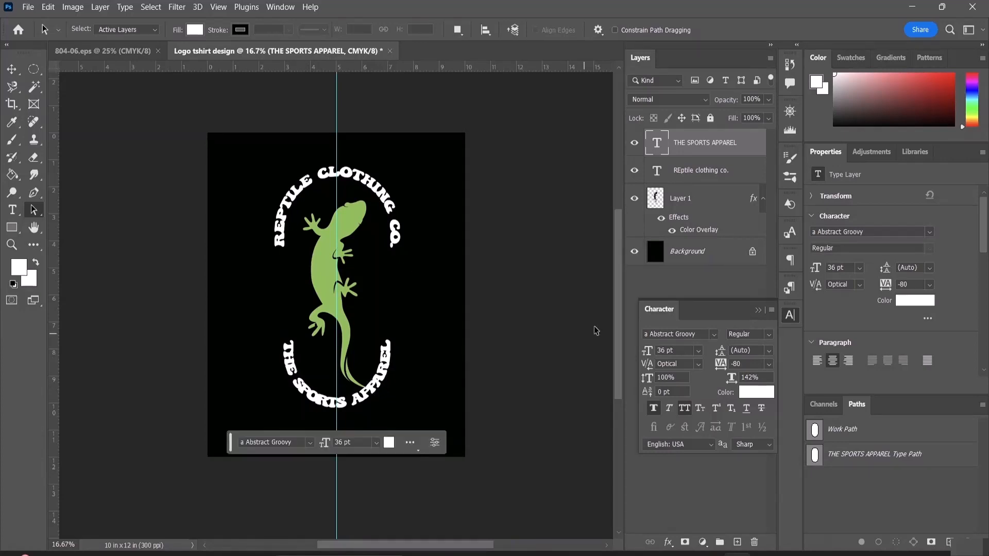
Step: Set the baseline shift of "THE SPORTS APPAREL" to -16 pt to move it outward, and deselect its path
click(362, 402)
click(363, 401)
drag(649, 394, 636, 389)
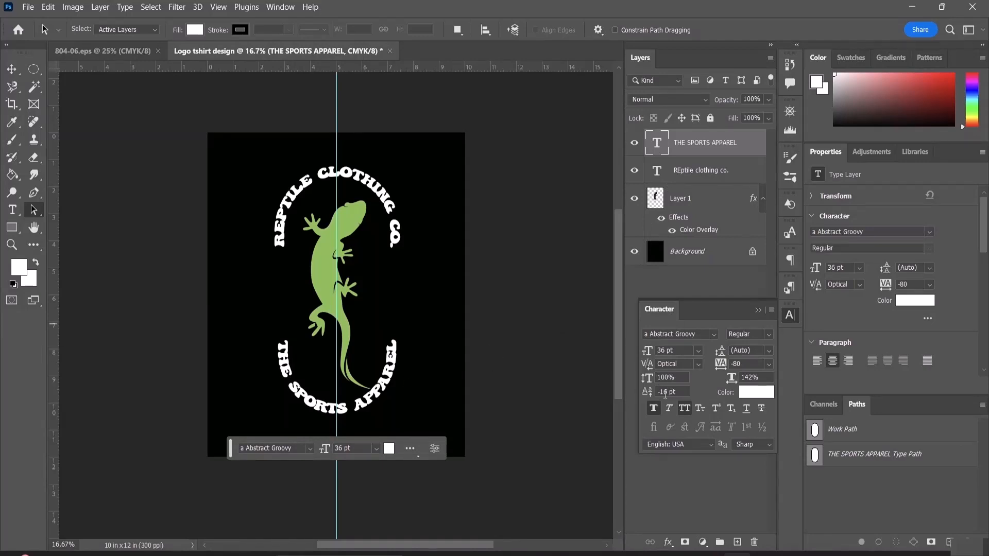
drag(647, 391, 646, 391)
click(523, 140)
Step: Set the "THE SPORTS APPAREL" text to 41 pt with a baseline shift of -31 pt
click(12, 210)
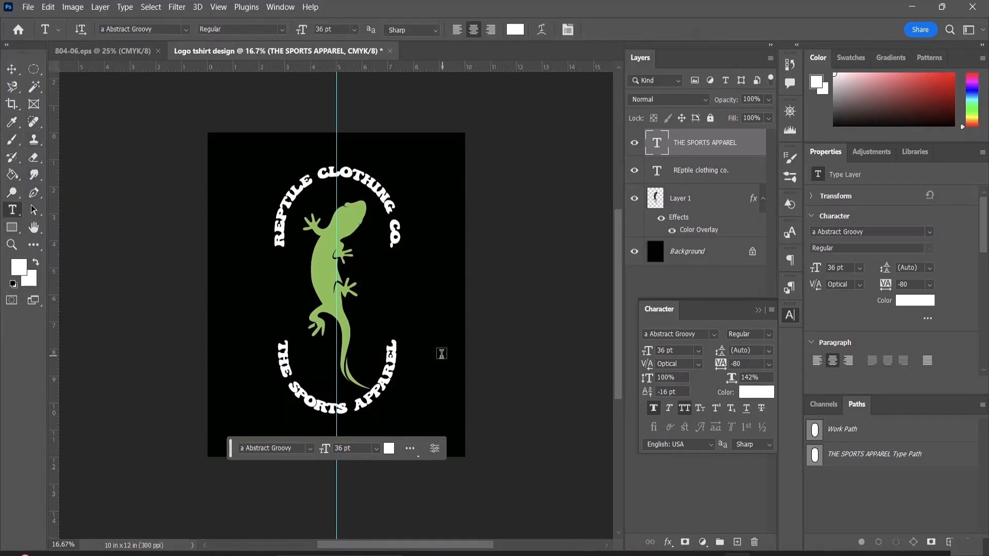
drag(395, 348, 278, 340)
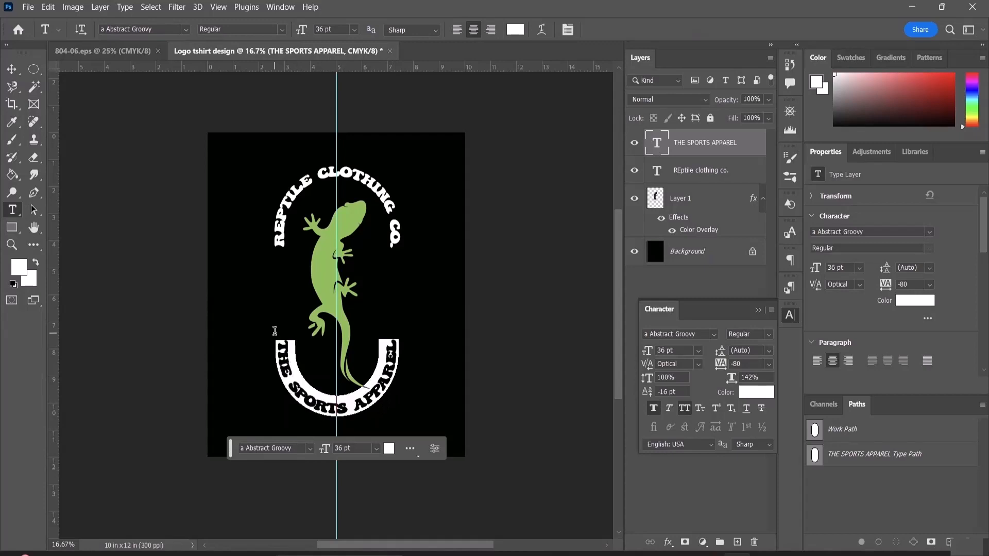
click(699, 351)
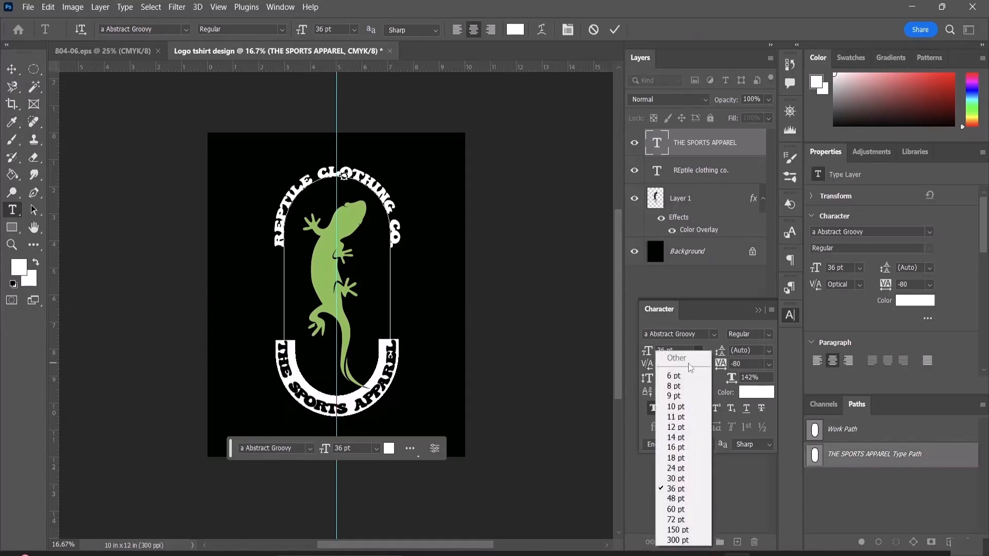
click(637, 347)
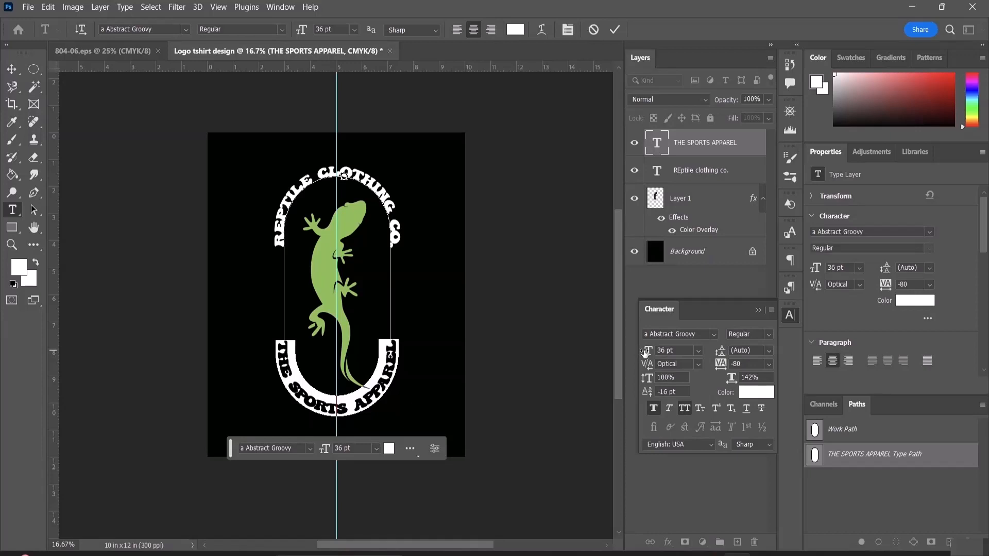
drag(644, 352, 649, 355)
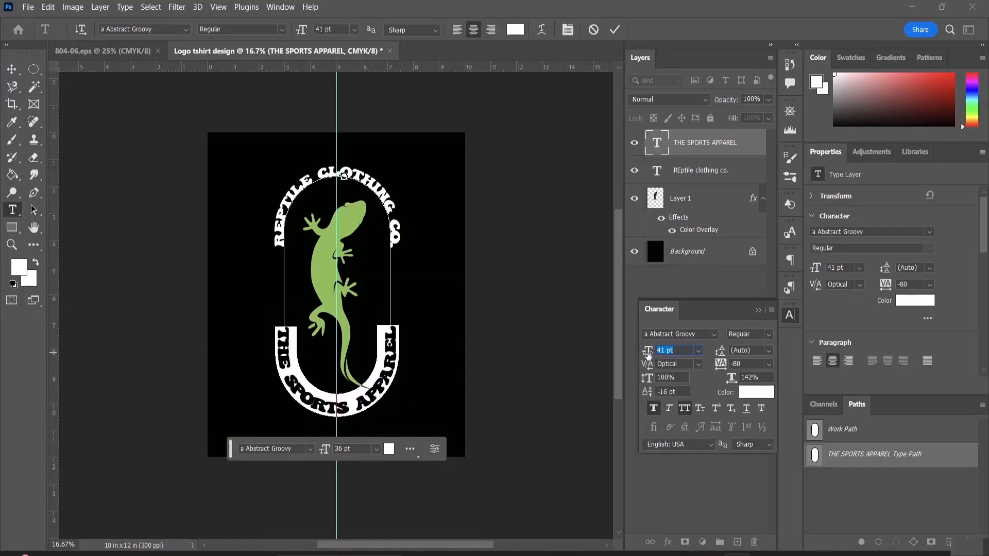
click(648, 354)
drag(644, 394, 634, 391)
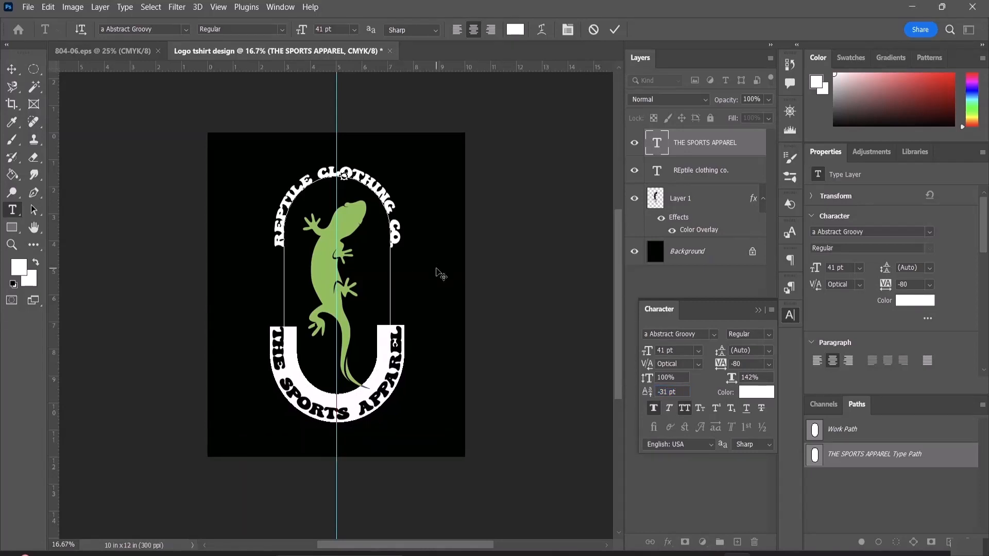
click(532, 243)
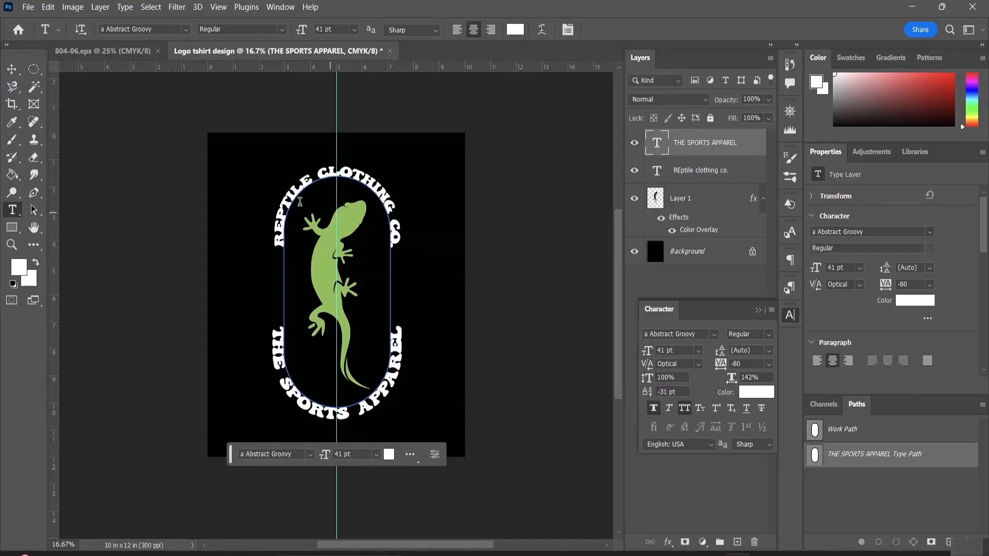
drag(395, 250, 430, 289)
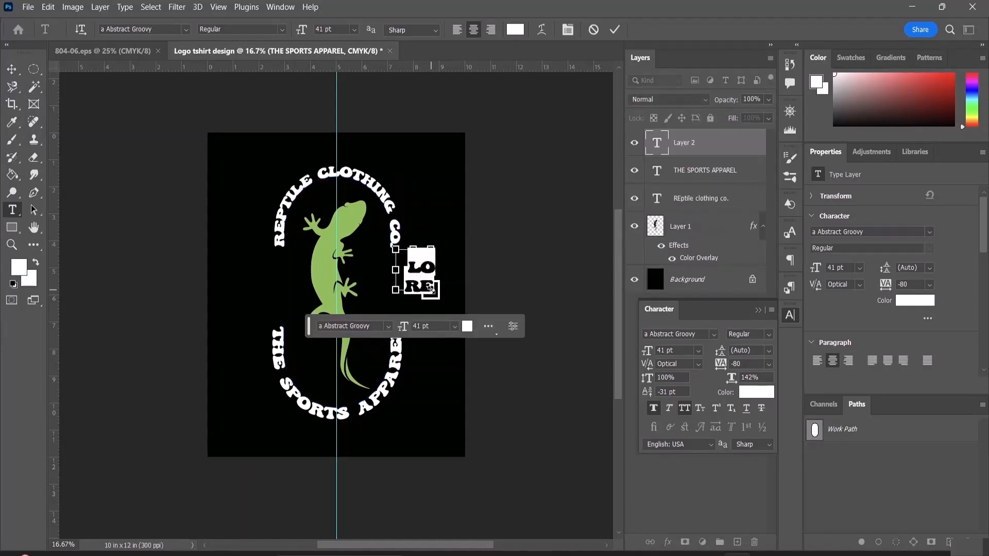
click(707, 150)
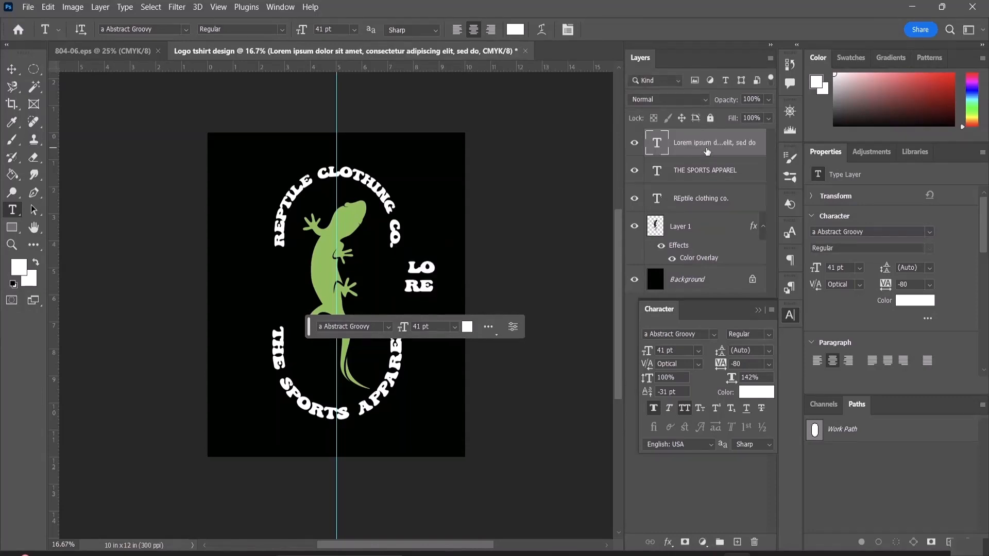
key(Delete)
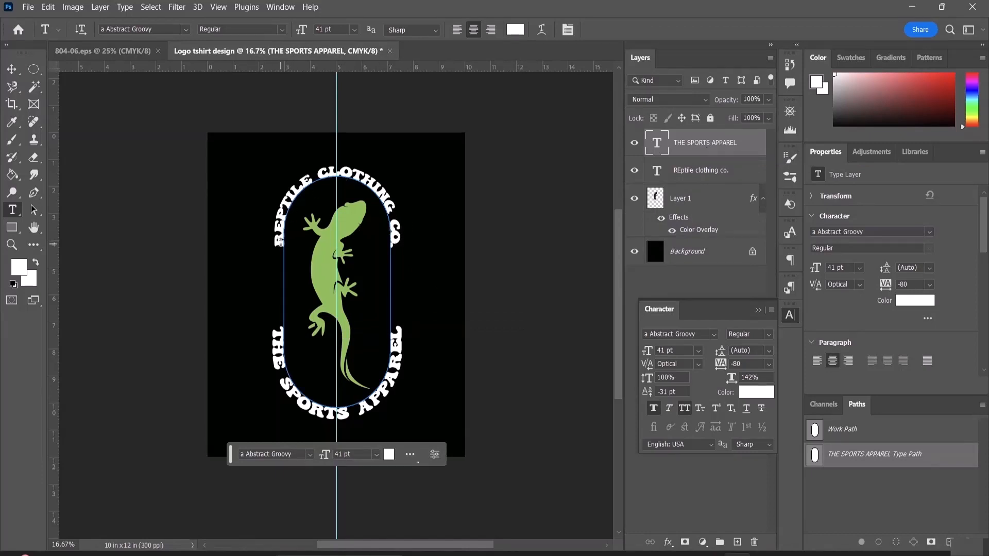
Step: Enlarge the "REPTILE CLOTHING CO." text to 48 pt and deselect its layer
drag(276, 242, 405, 248)
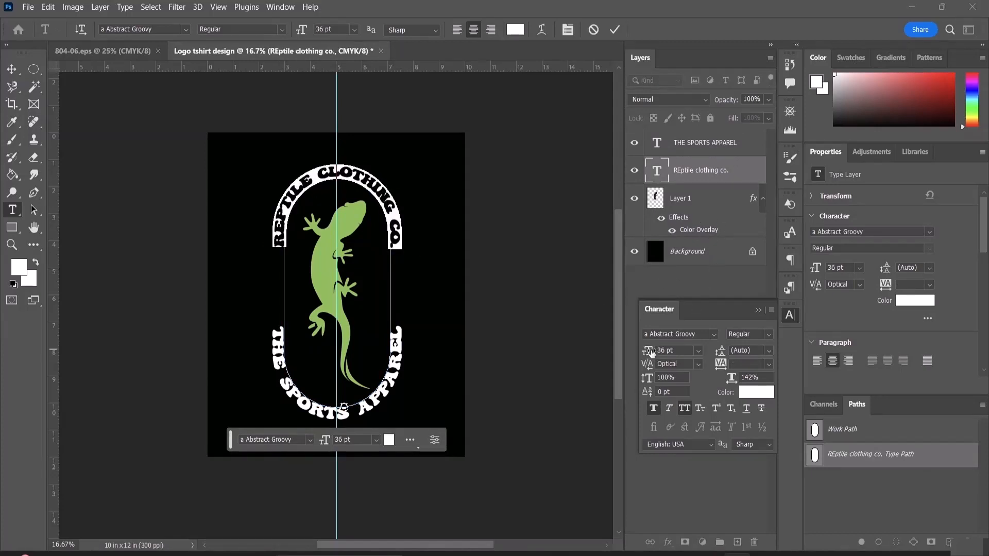
drag(645, 353, 655, 355)
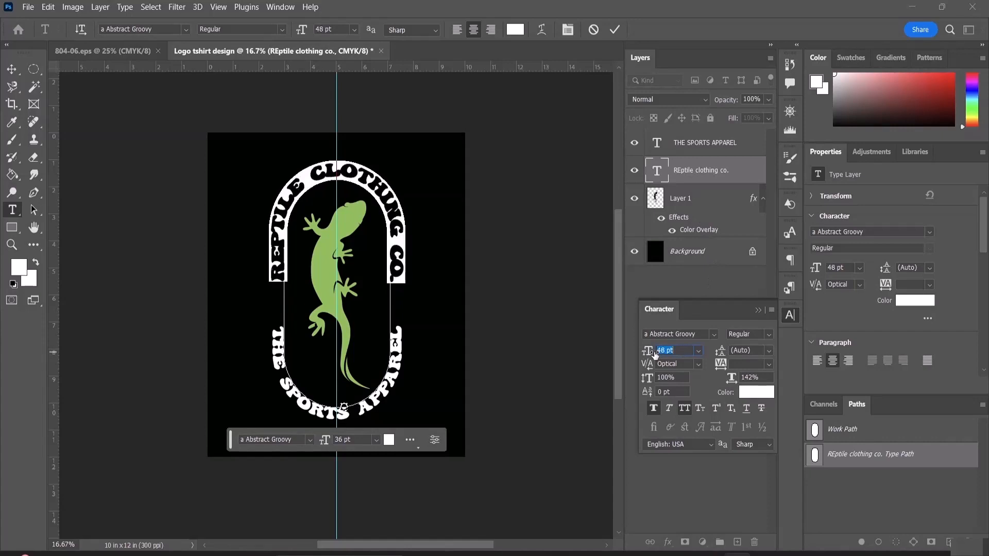
click(505, 144)
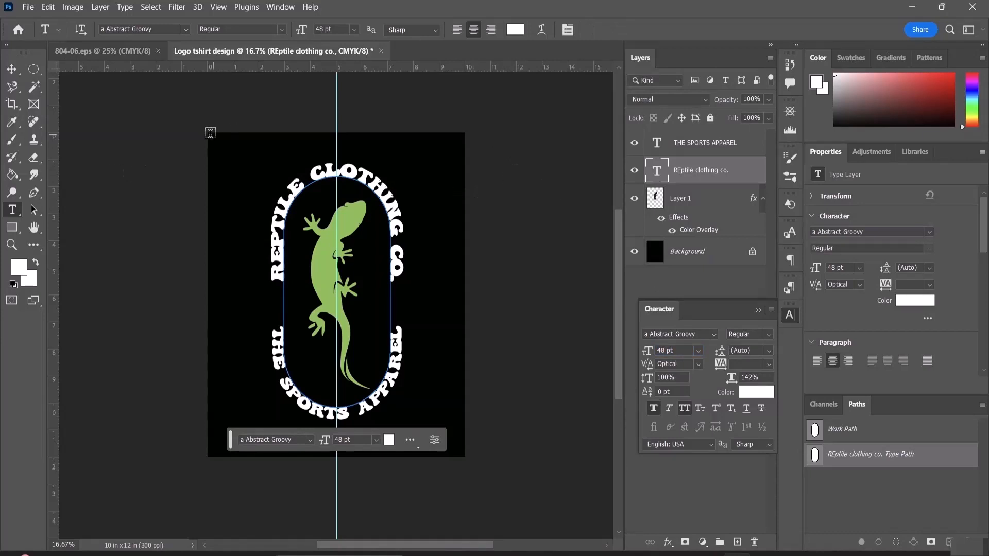
click(729, 497)
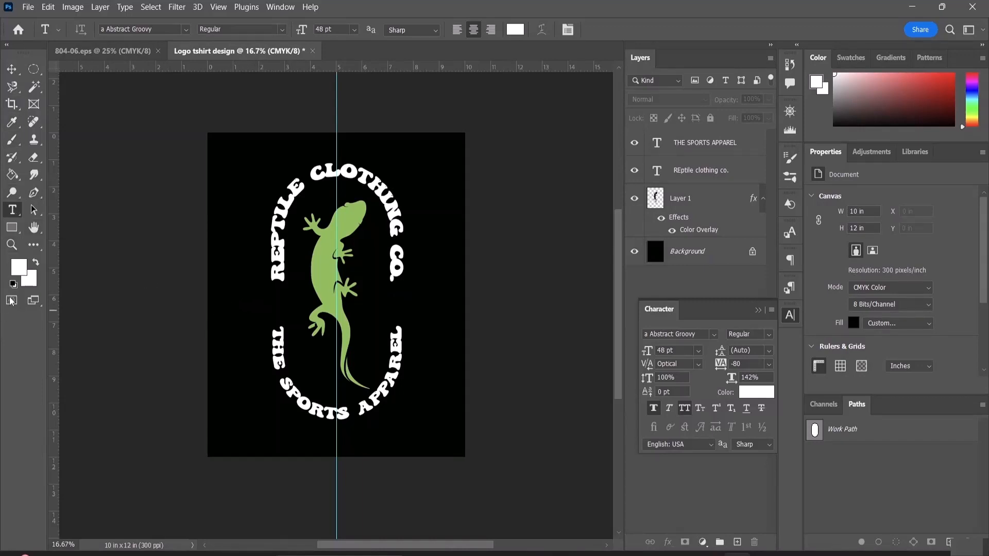
Step: Set the foreground color to dark red 940000
click(19, 267)
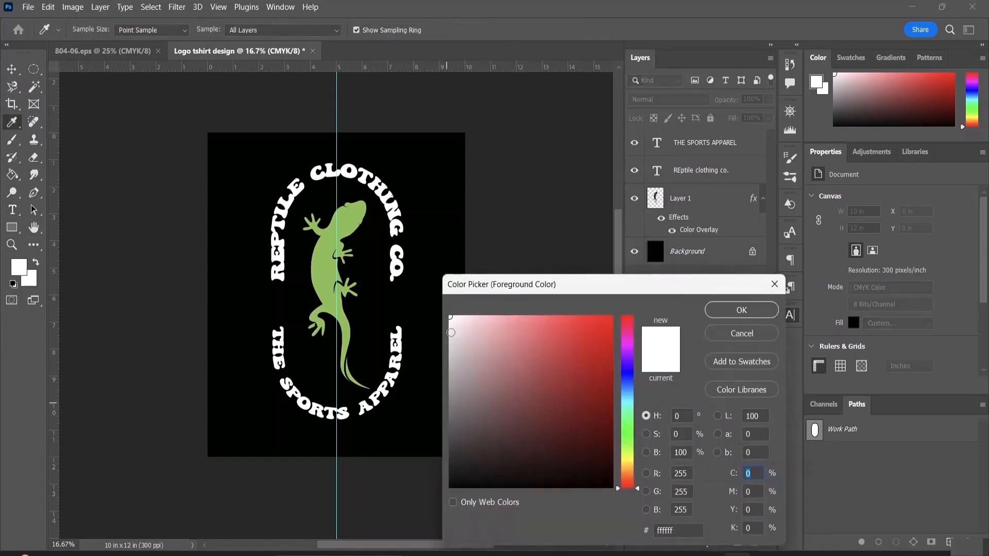
mouse_move(449, 317)
mouse_down()
mouse_move(658, 311)
mouse_move(706, 426)
mouse_move(713, 382)
mouse_move(723, 389)
mouse_up()
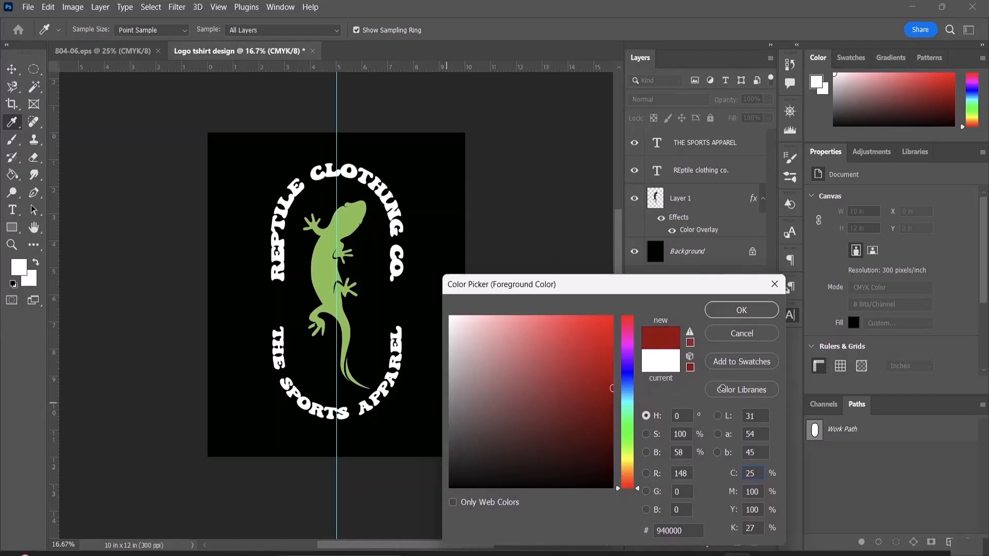
click(727, 317)
Step: Add a new dark red text "ESTD" in the Broadway font beside the lizard
key(t)
click(225, 313)
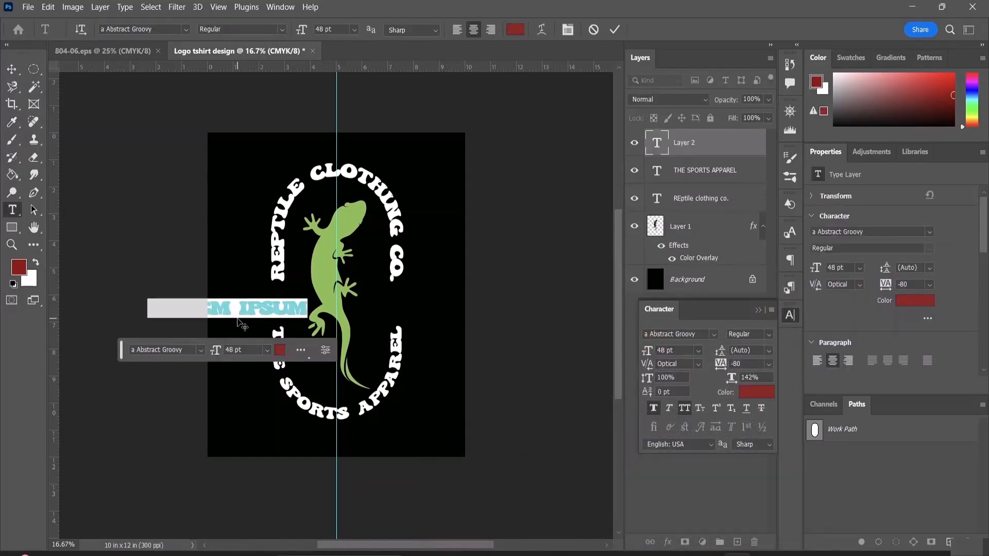
click(189, 30)
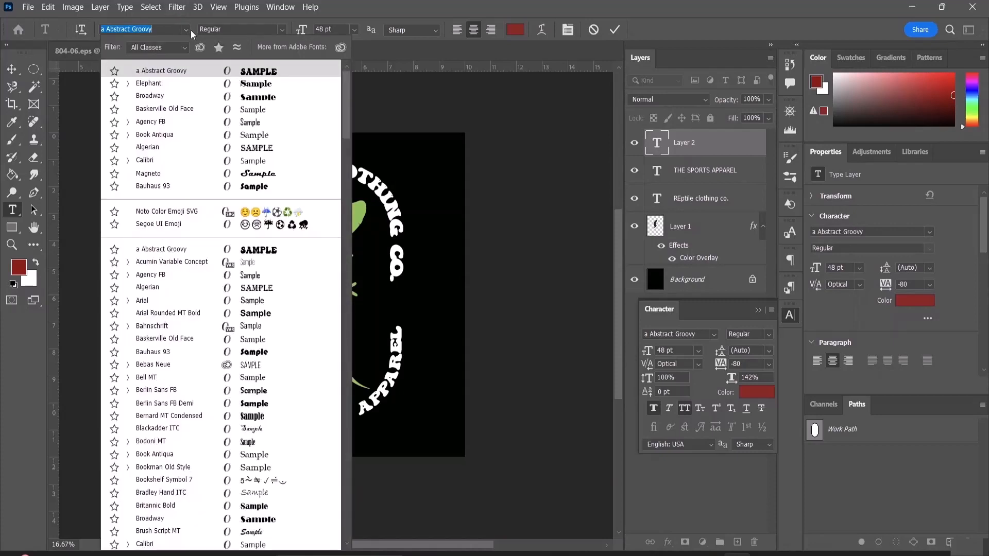
click(246, 97)
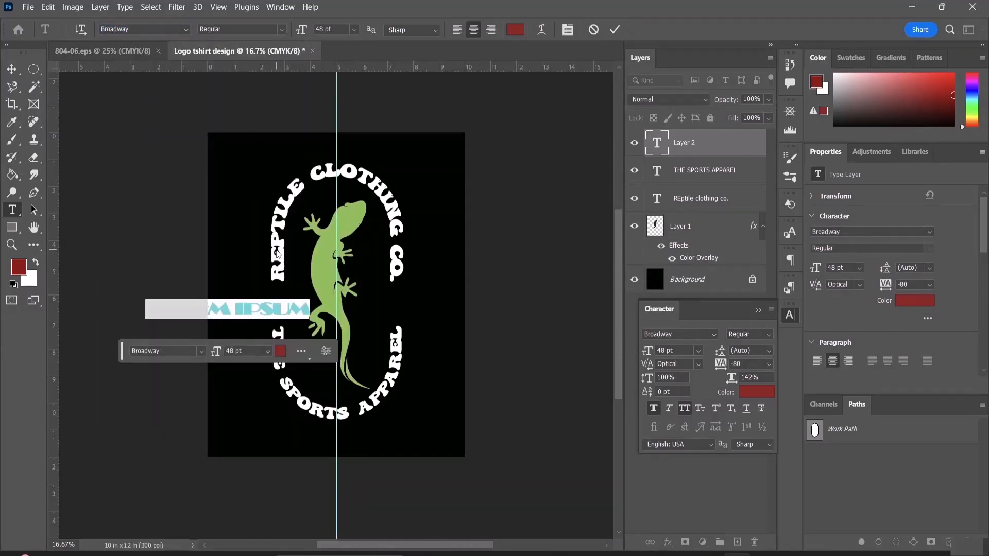
key(BackSpace)
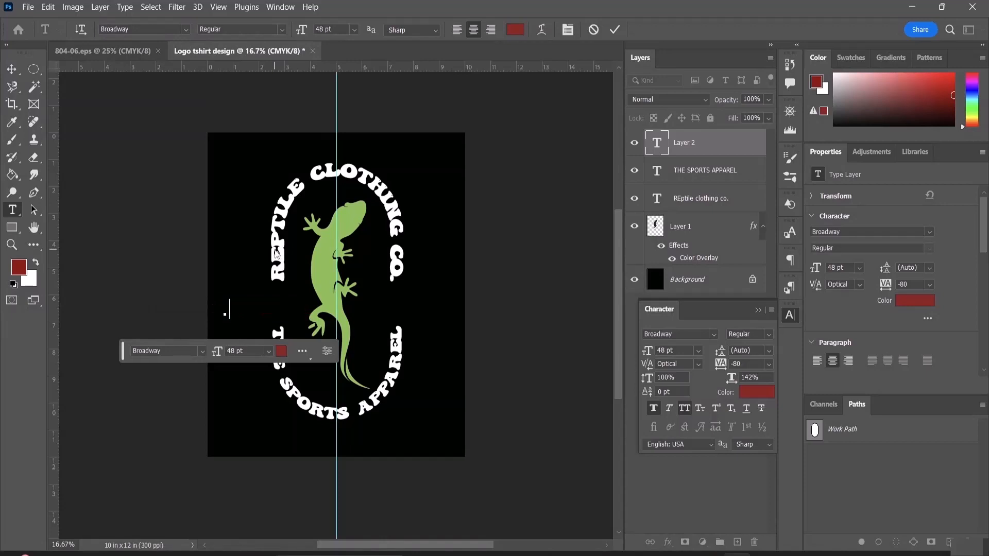
text(ESTD)
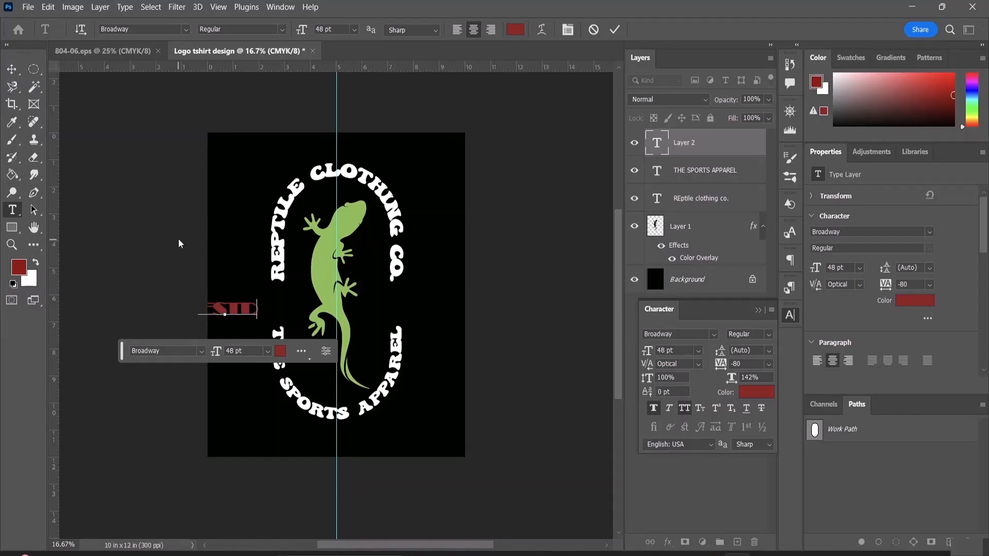
Step: Move "ESTD" into the gap between the two curved texts on the lizard's left side
click(11, 70)
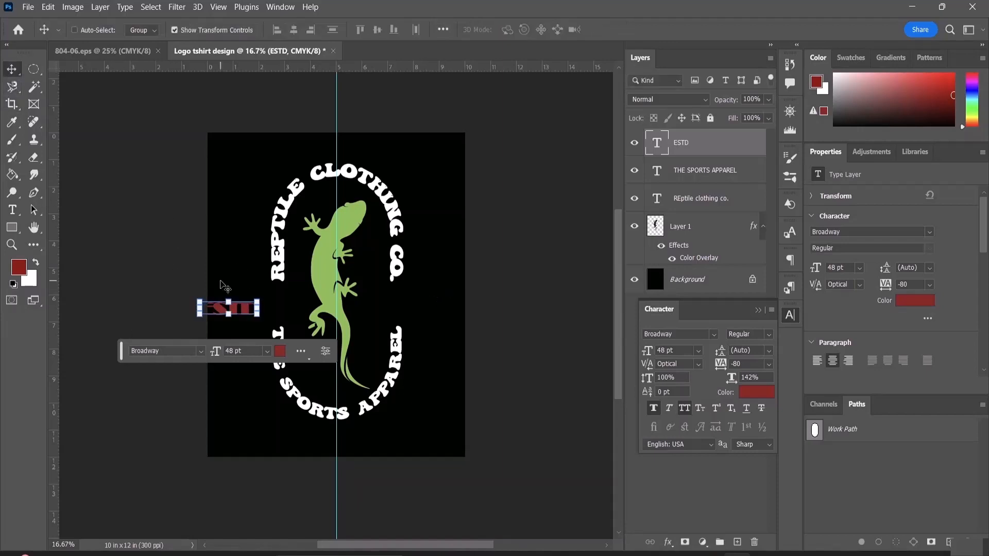
click(221, 308)
drag(220, 308, 266, 302)
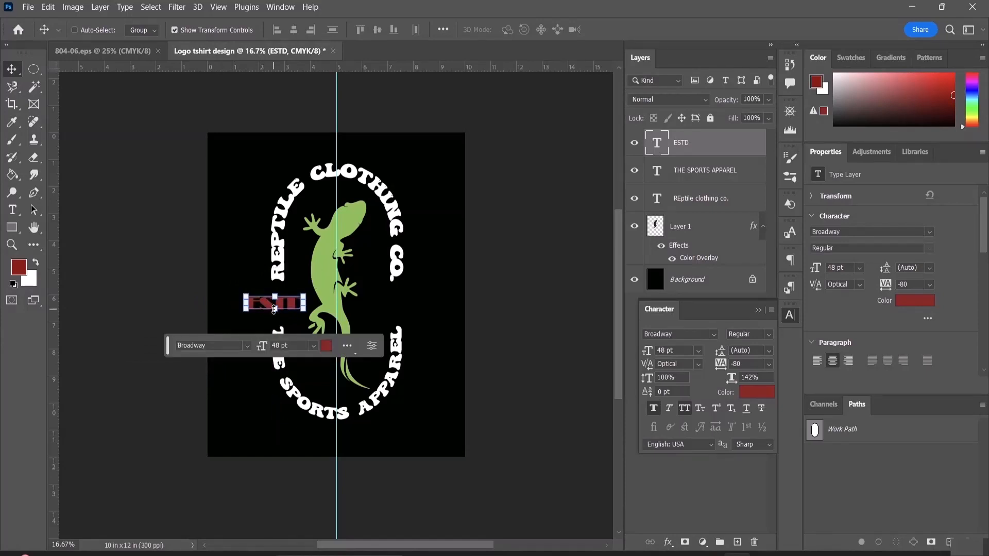
Step: Stretch "ESTD" vertically to 116.57%, shrink it to about 68% width and 75% height in the gap, and deselect it
drag(274, 309, 275, 316)
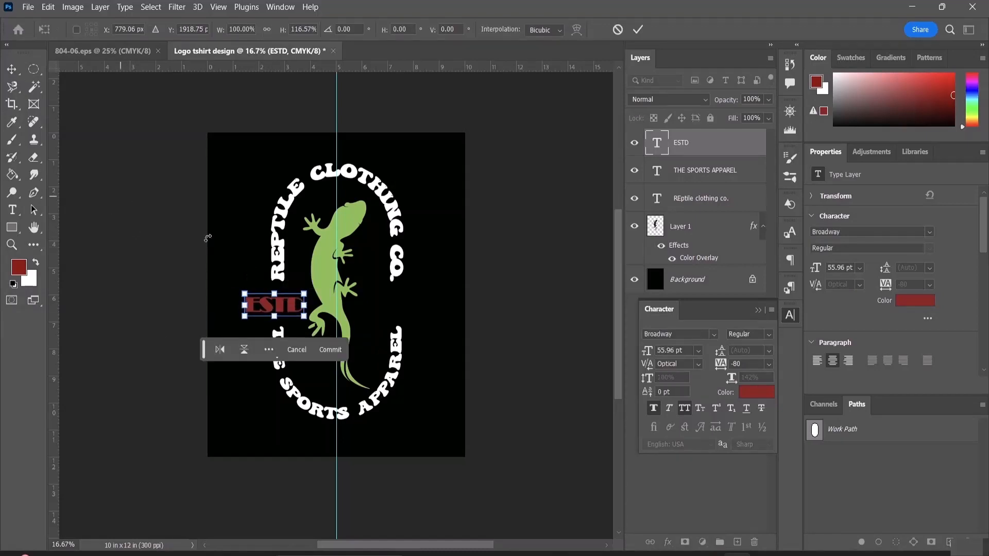
drag(282, 306, 341, 311)
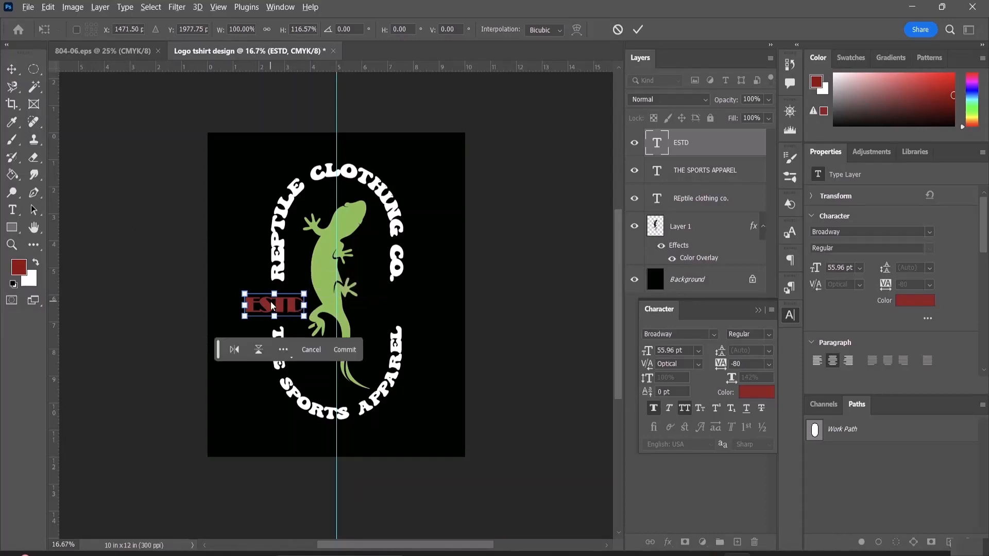
drag(273, 308, 281, 314)
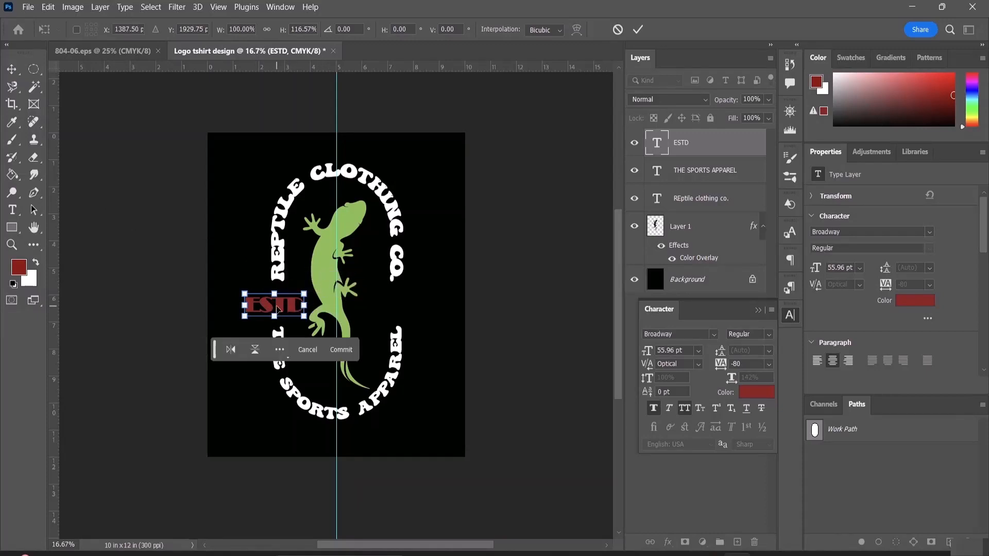
right_click(277, 309)
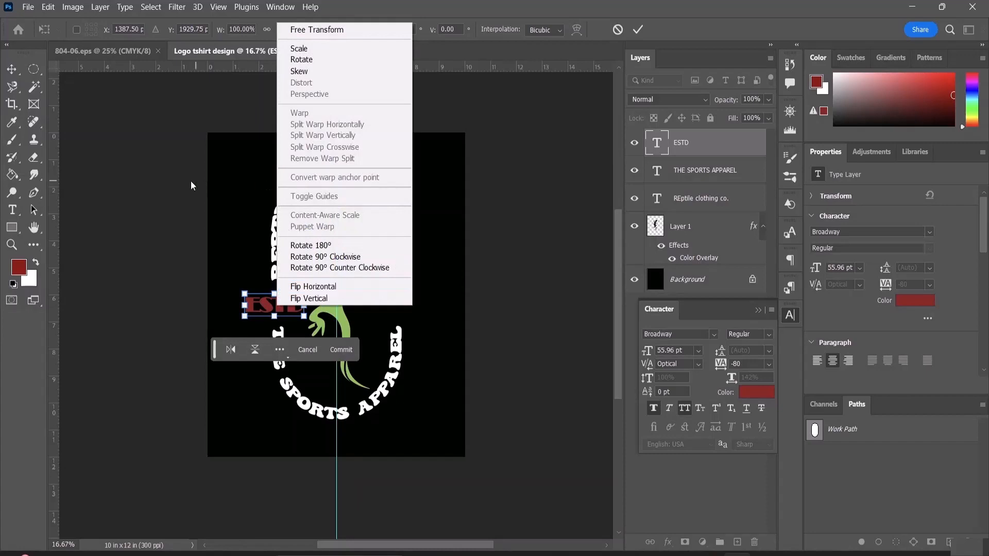
click(135, 174)
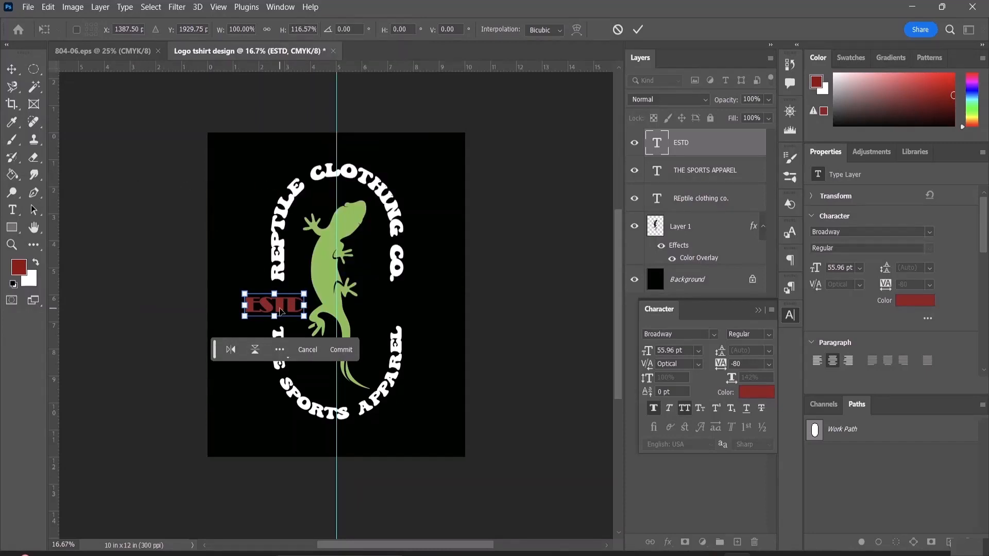
key(Return)
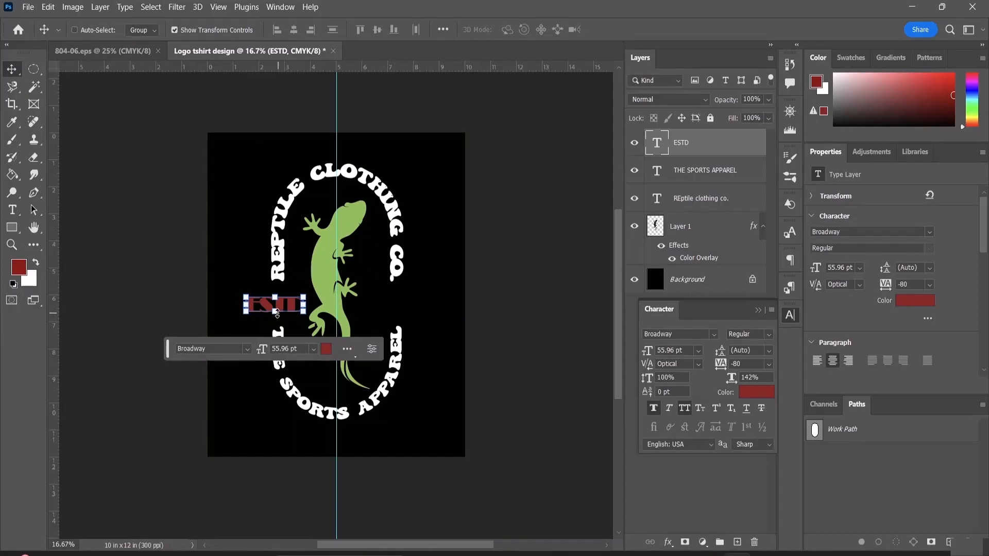
mouse_move(275, 312)
mouse_down()
mouse_move(297, 314)
mouse_move(282, 308)
mouse_up()
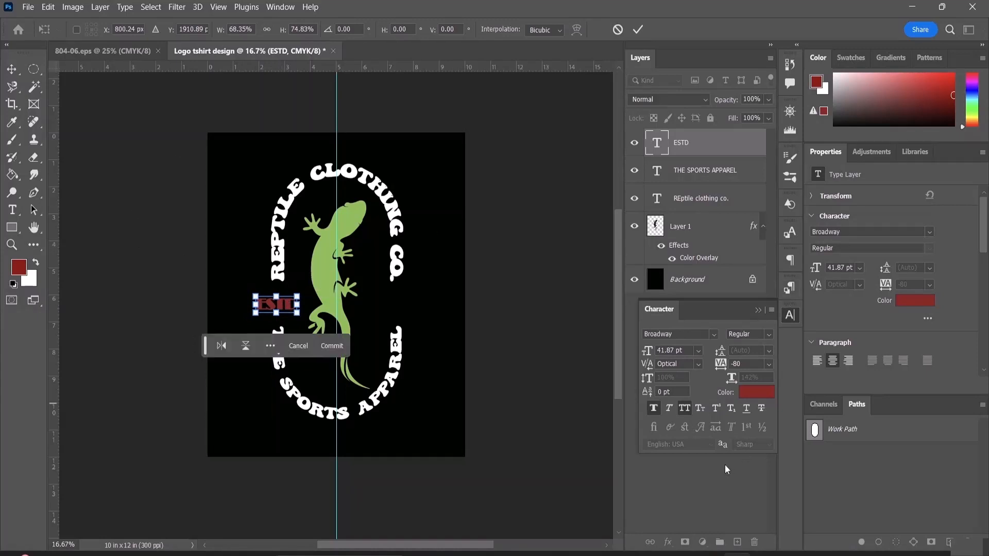
click(695, 491)
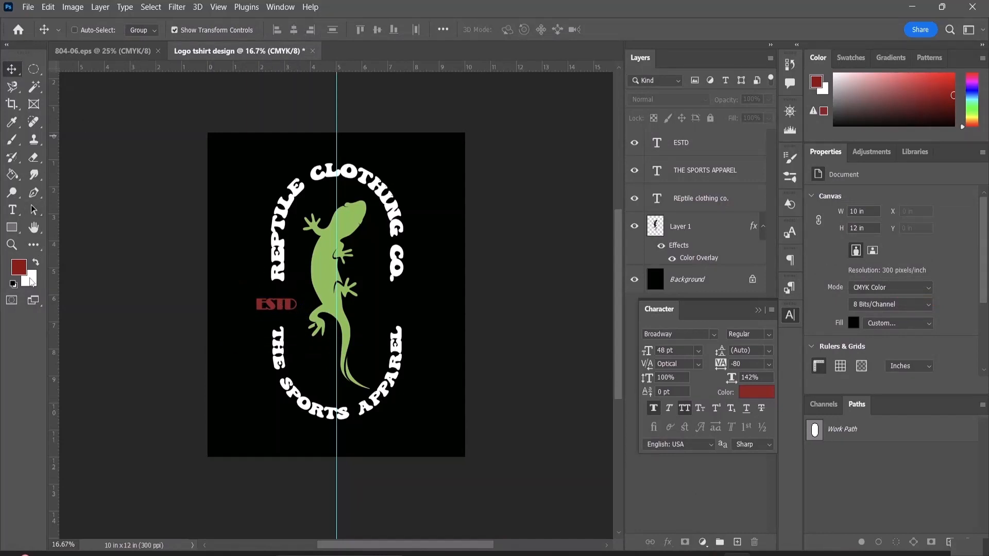
Step: Draw a rounded rectangle in Shape mode, about 571 px wide and 212 px high, around the "ESTD" text
click(14, 229)
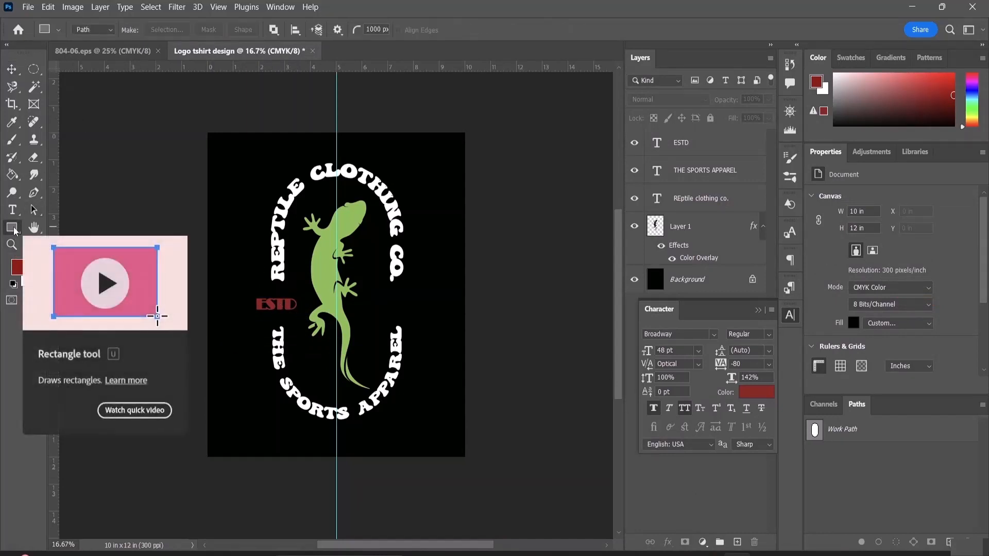
right_click(13, 229)
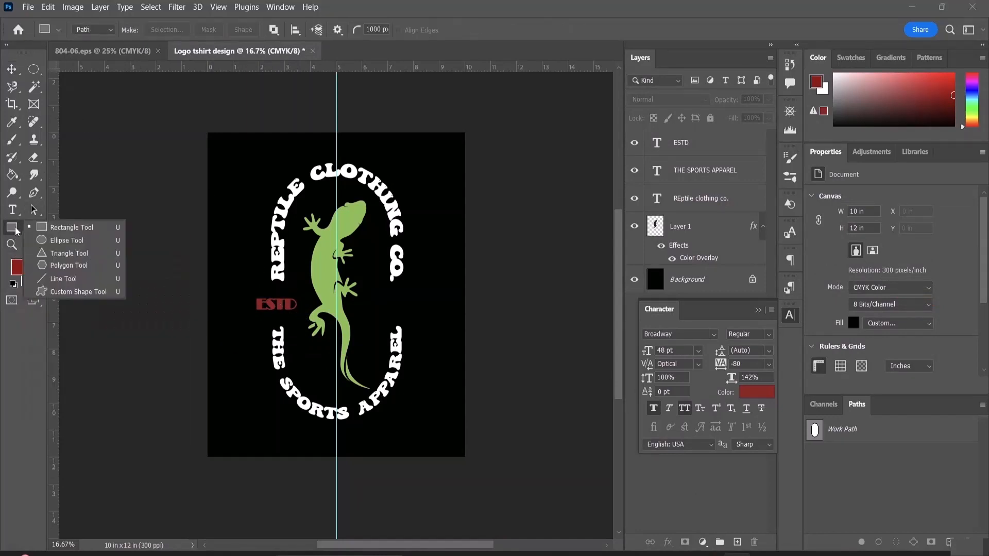
click(56, 231)
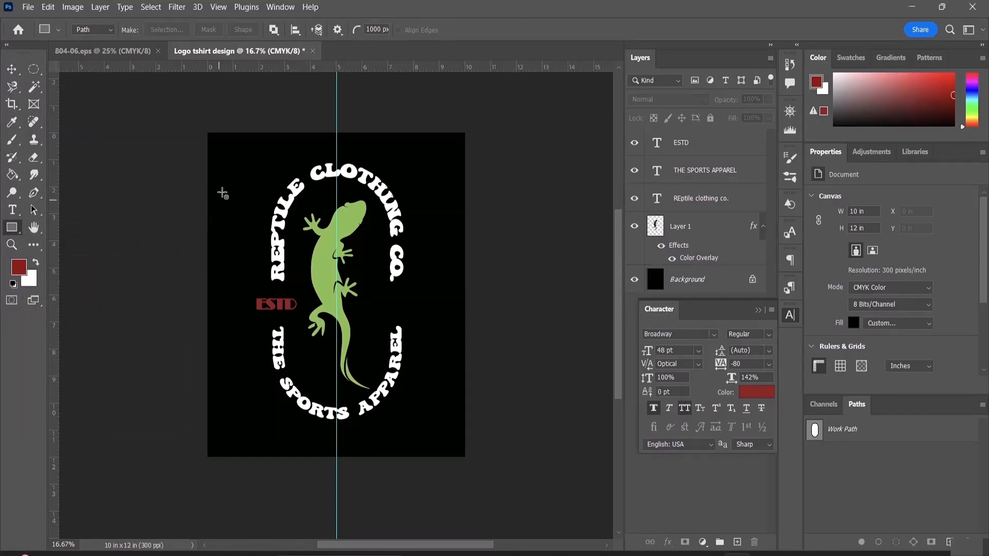
click(108, 31)
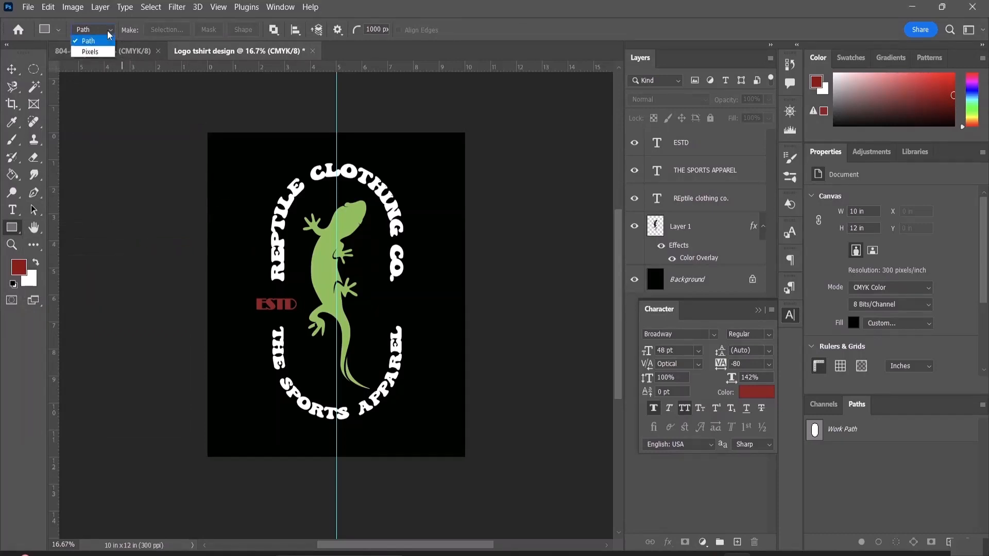
click(109, 41)
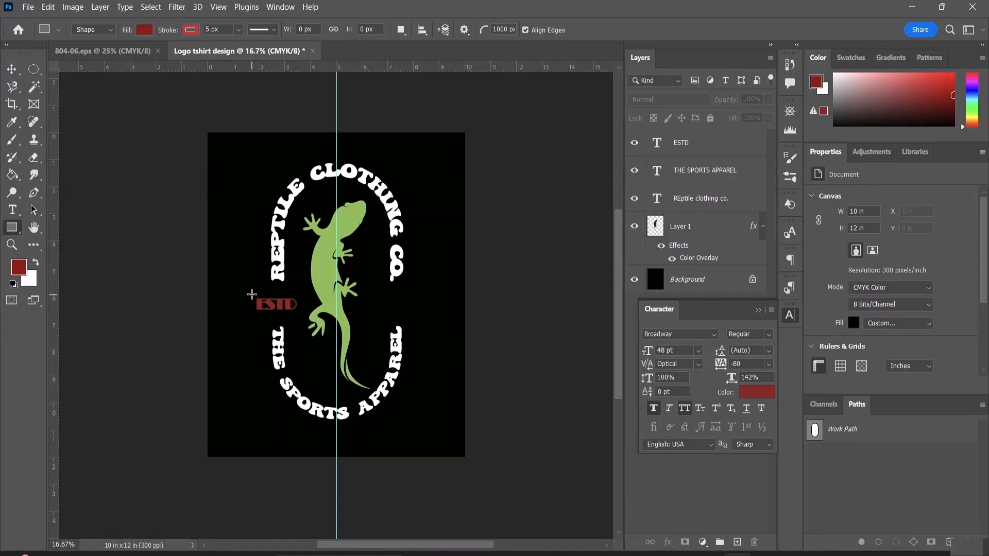
drag(252, 294, 301, 313)
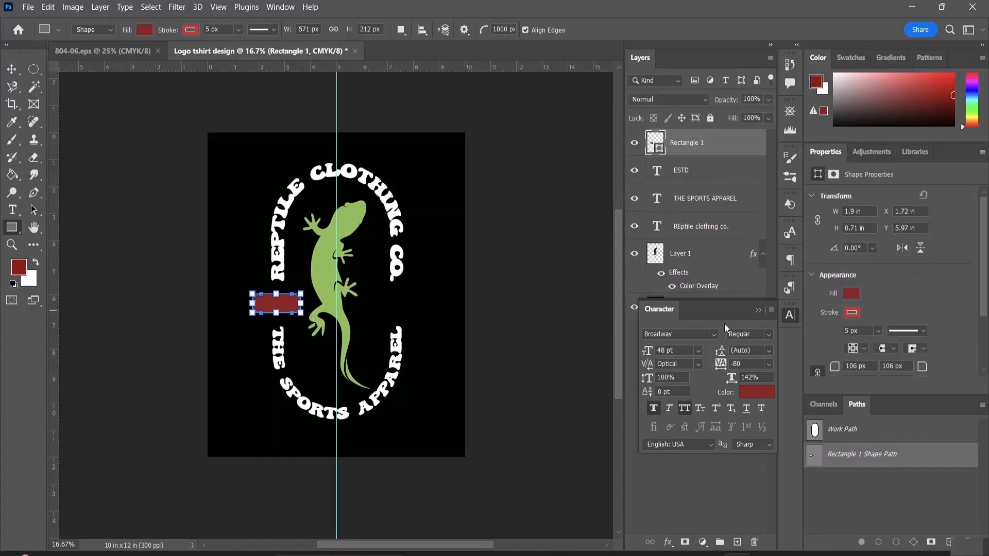
Step: Remove the rounded rectangle's fill and set its stroke width to 21.06 px
click(853, 293)
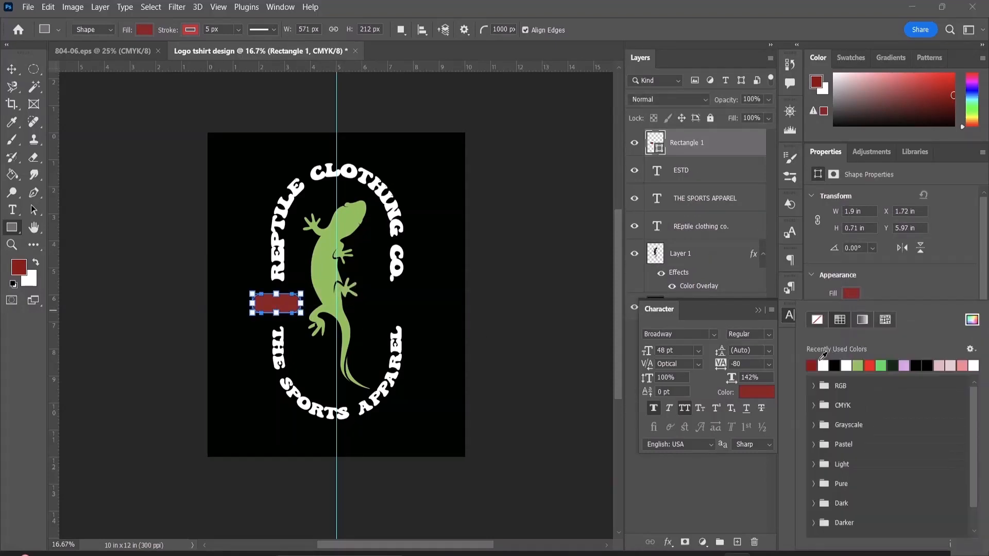
click(818, 320)
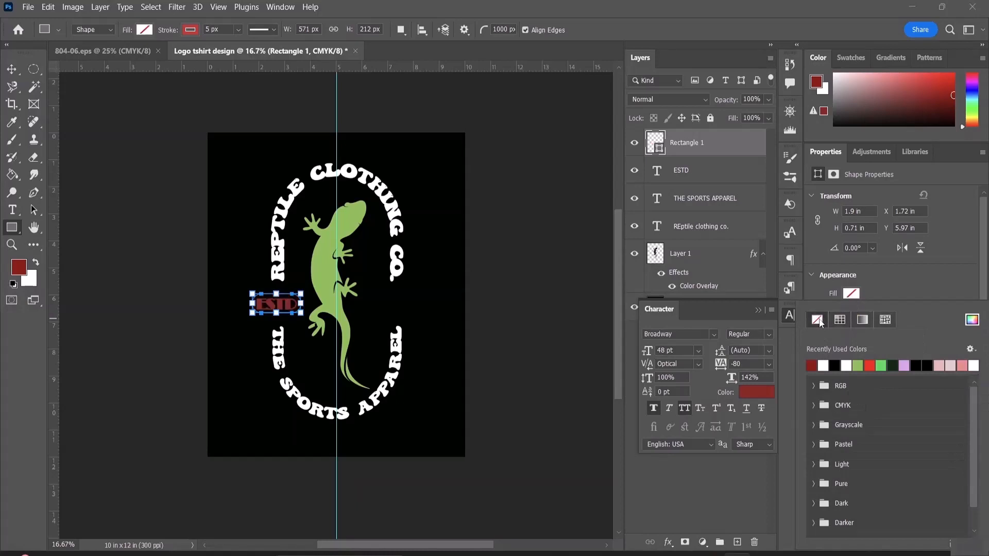
click(915, 276)
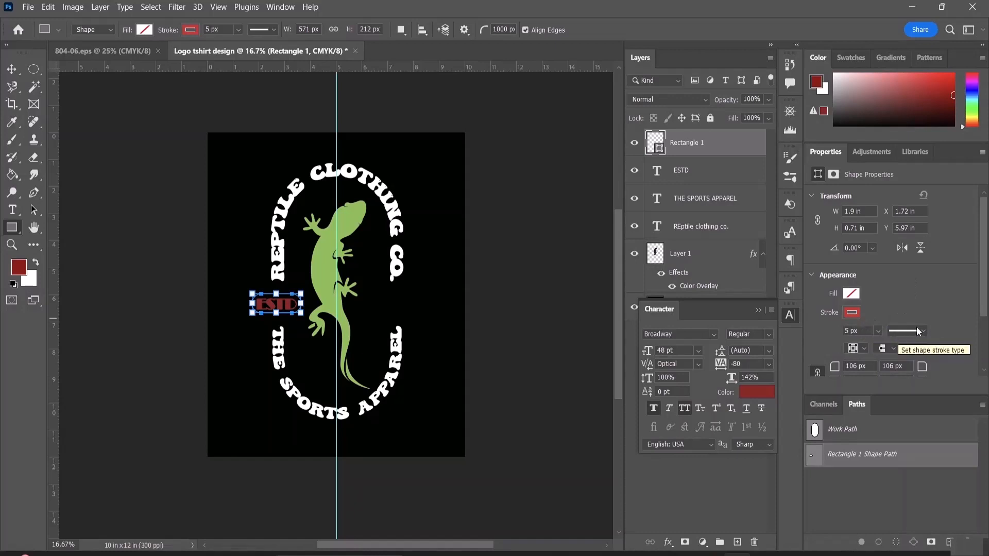
click(878, 332)
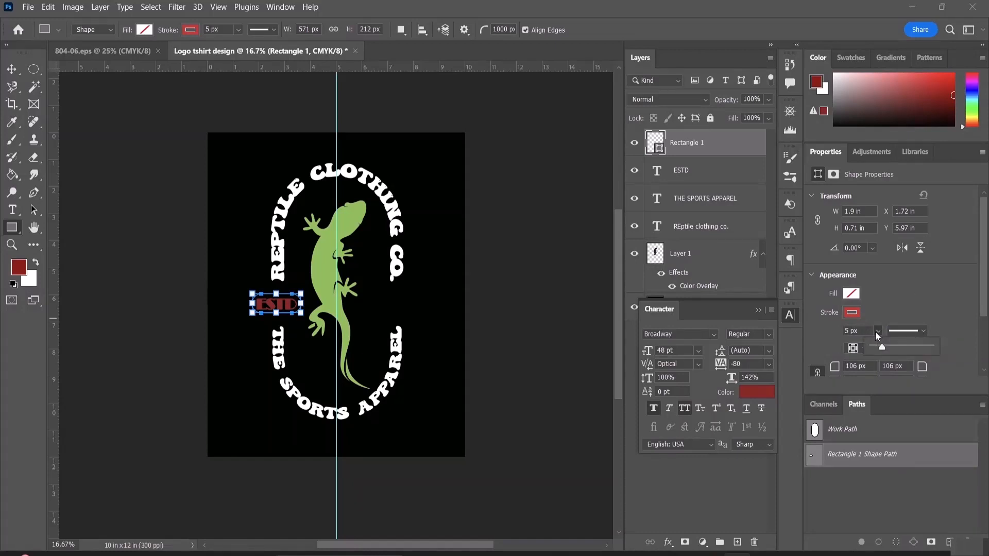
drag(884, 349, 886, 350)
click(885, 314)
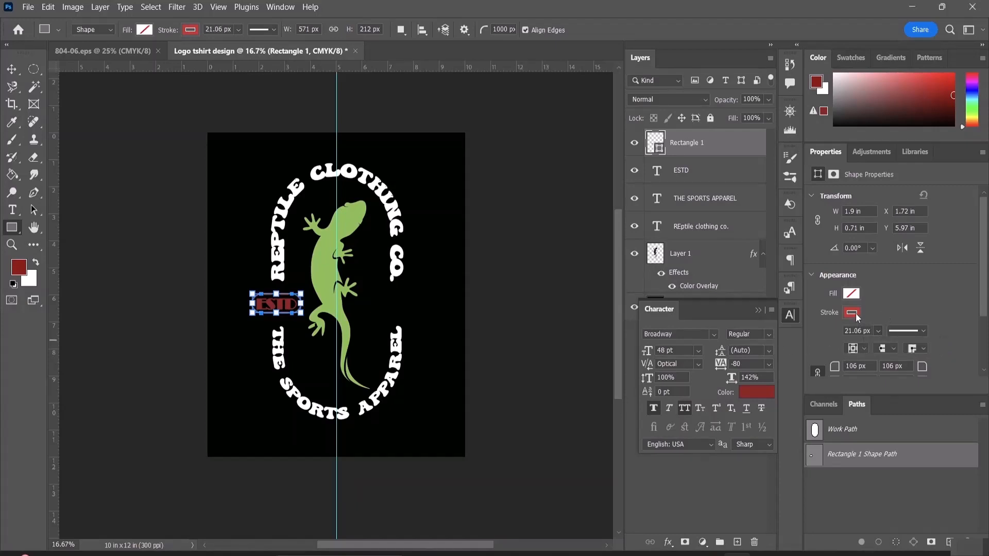
Step: Change the rounded rectangle's stroke color to solid white
click(855, 313)
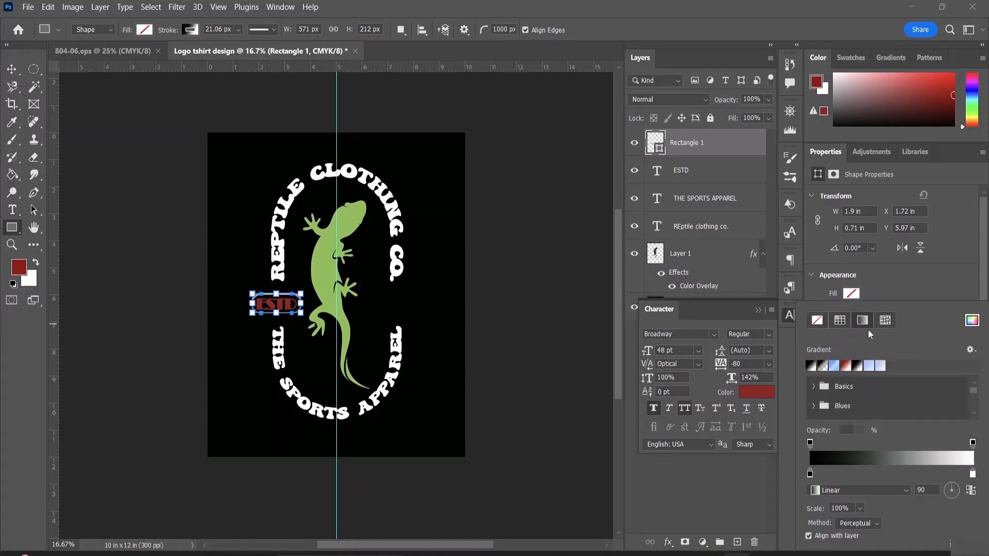
click(842, 320)
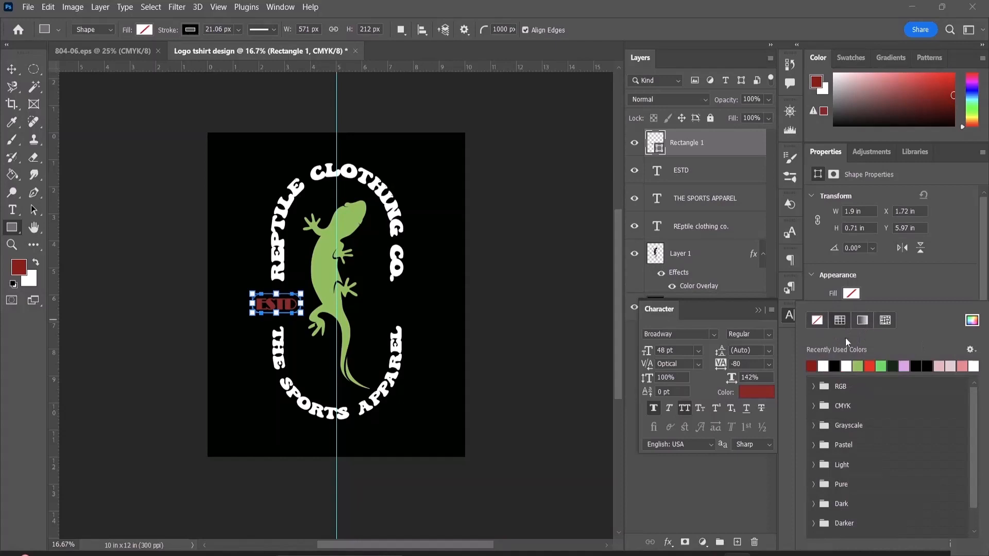
click(824, 367)
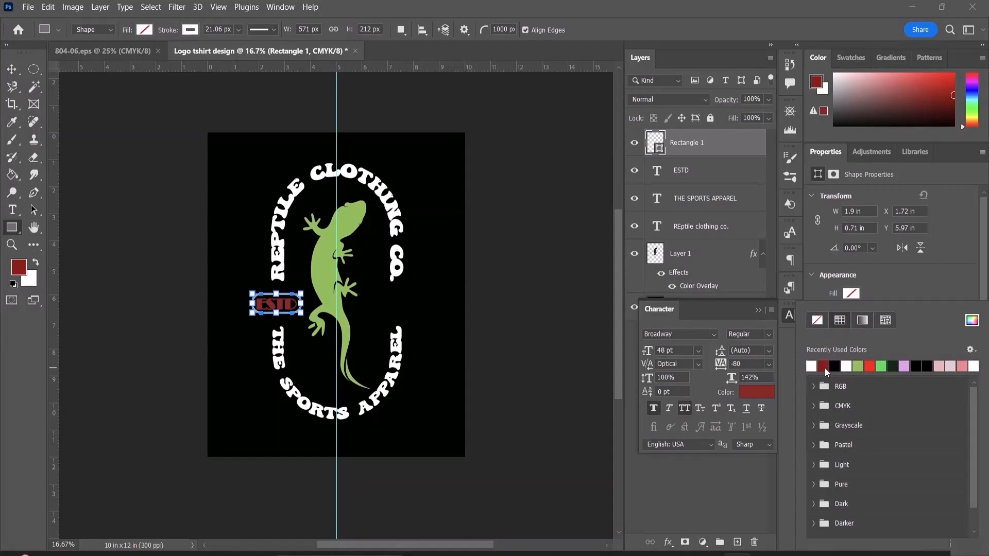
Step: Group the rounded rectangle layer together with the "ESTD" text layer
click(12, 68)
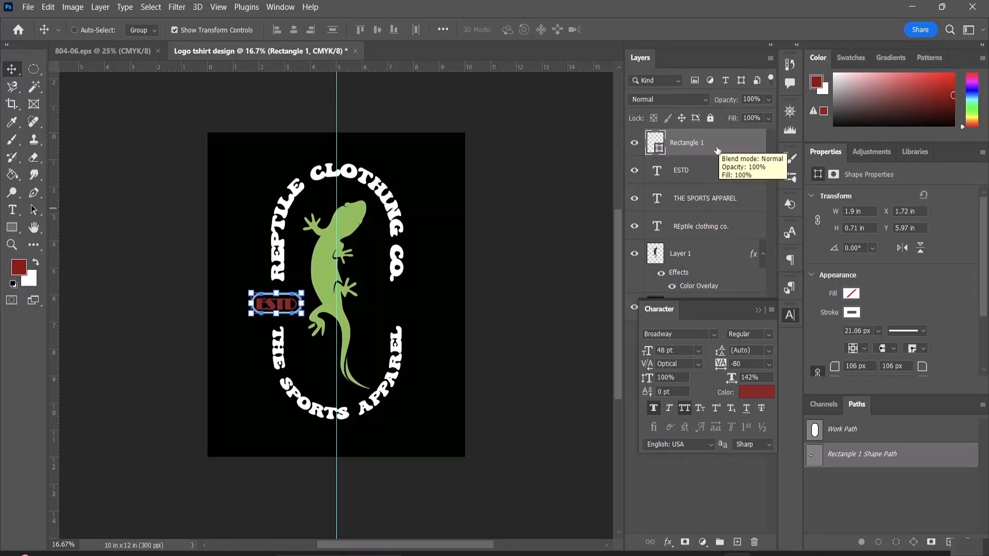
shift+click(715, 170)
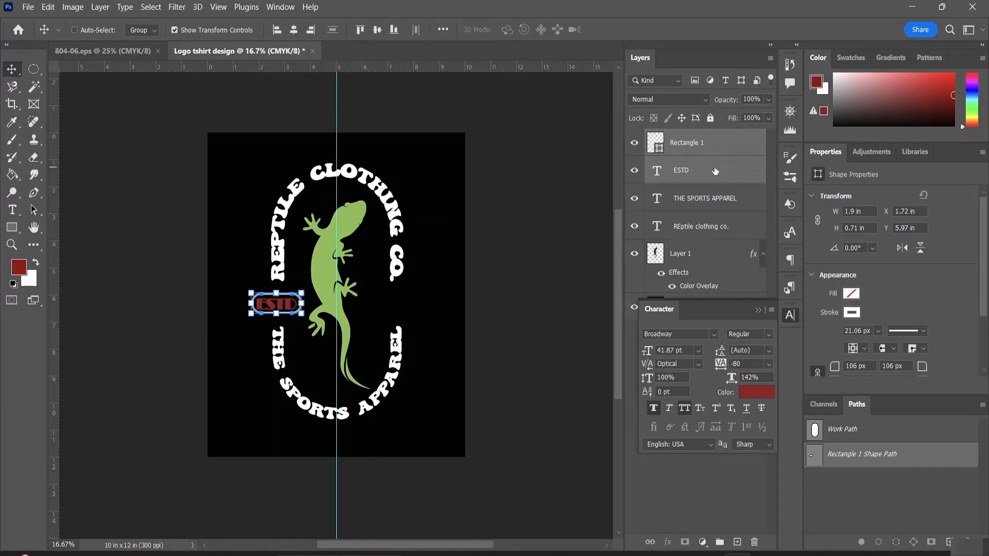
key(ctrl)
key(ctrl+g)
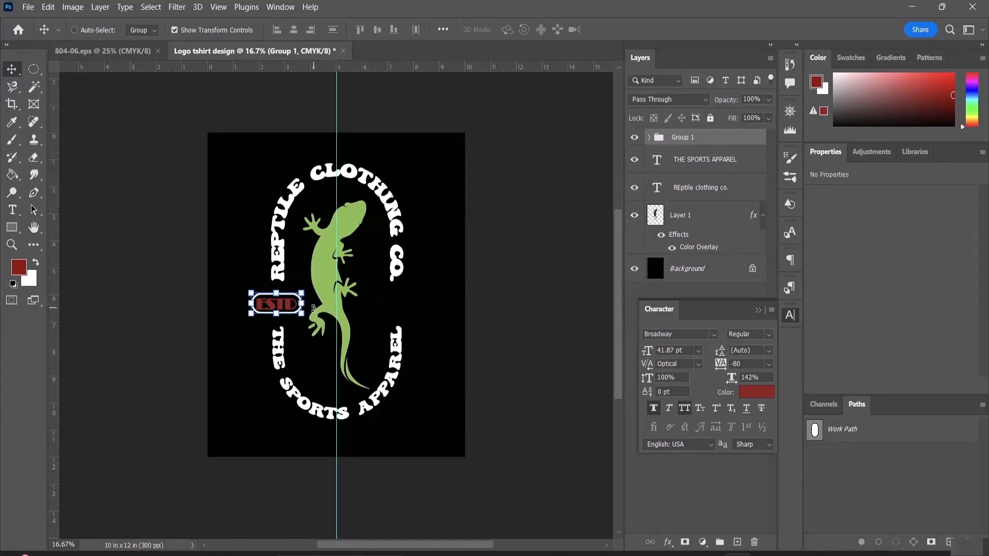
Step: Duplicate the "ESTD" badge group and move the copy about 4.64 in horizontally into the gap on the lizard's right side
key(ctrl)
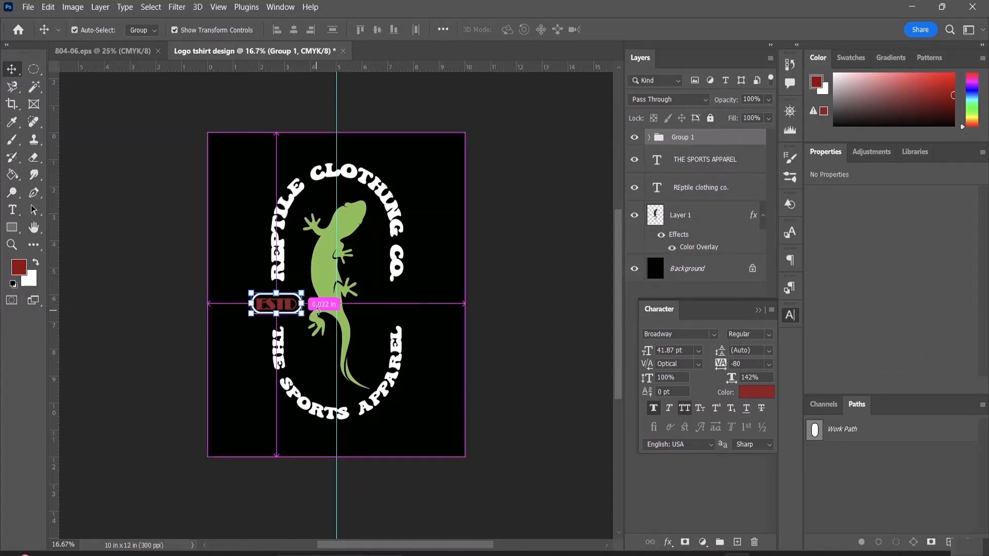
key(ctrl+j)
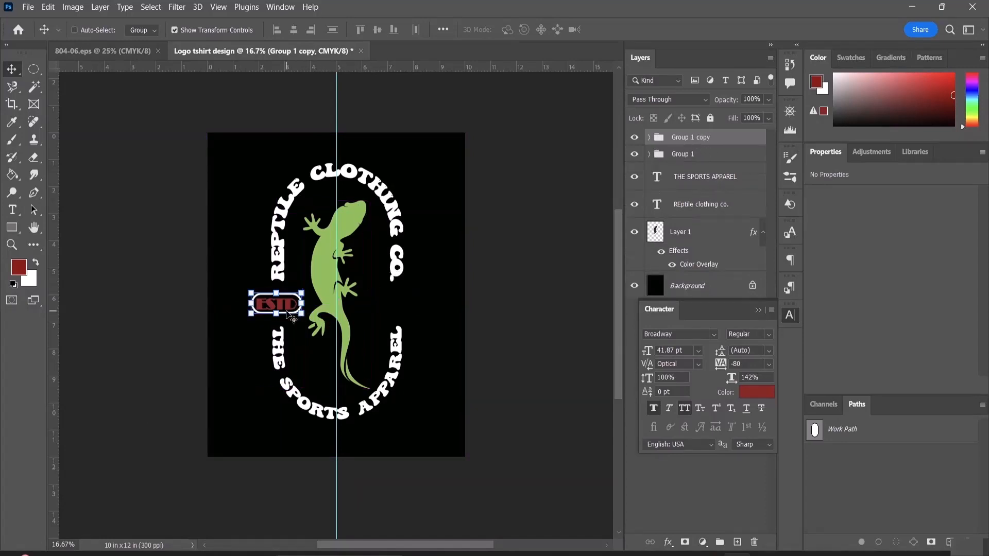
drag(283, 308, 400, 305)
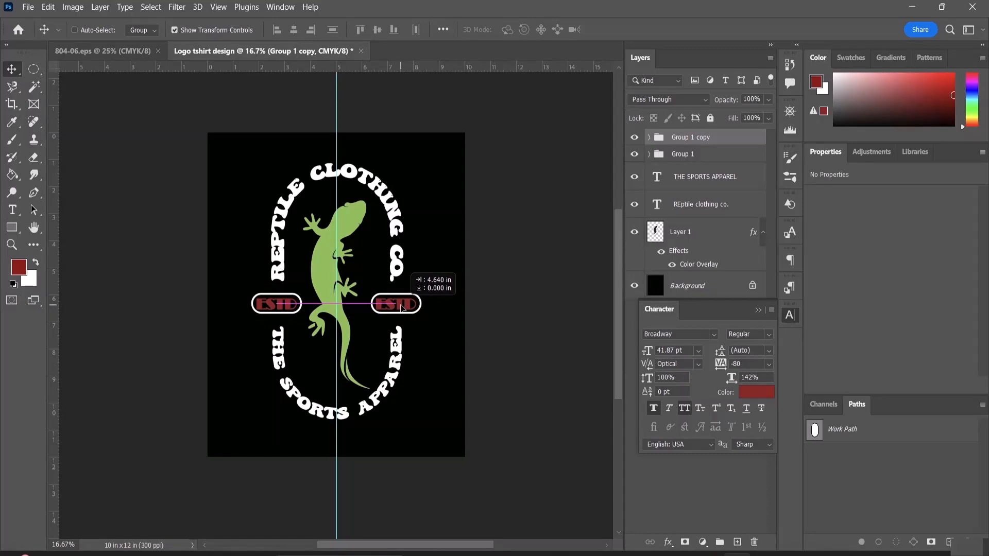
drag(402, 308, 403, 308)
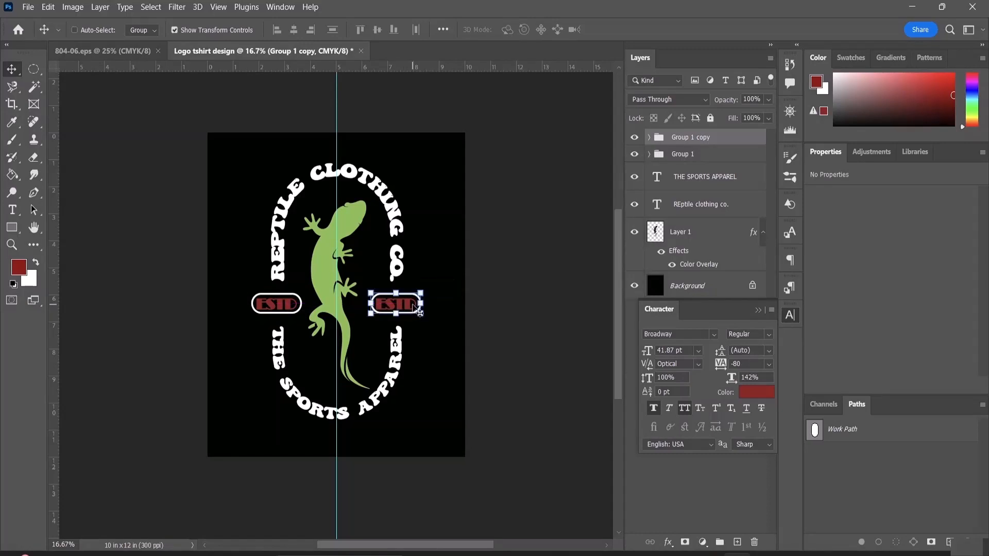
Step: Replace the text in the copied badge with "1984"
double_click(414, 306)
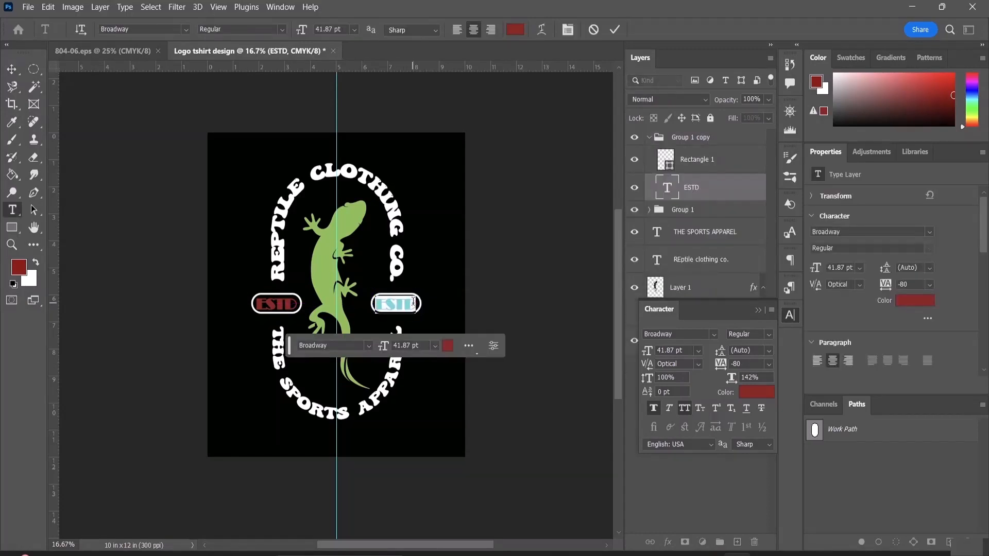
key(BackSpace)
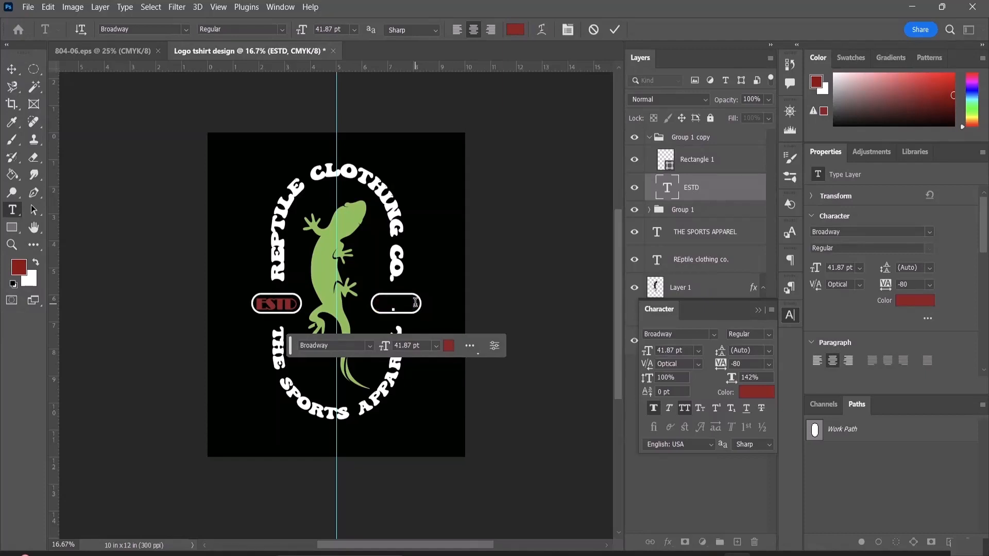
text(19)
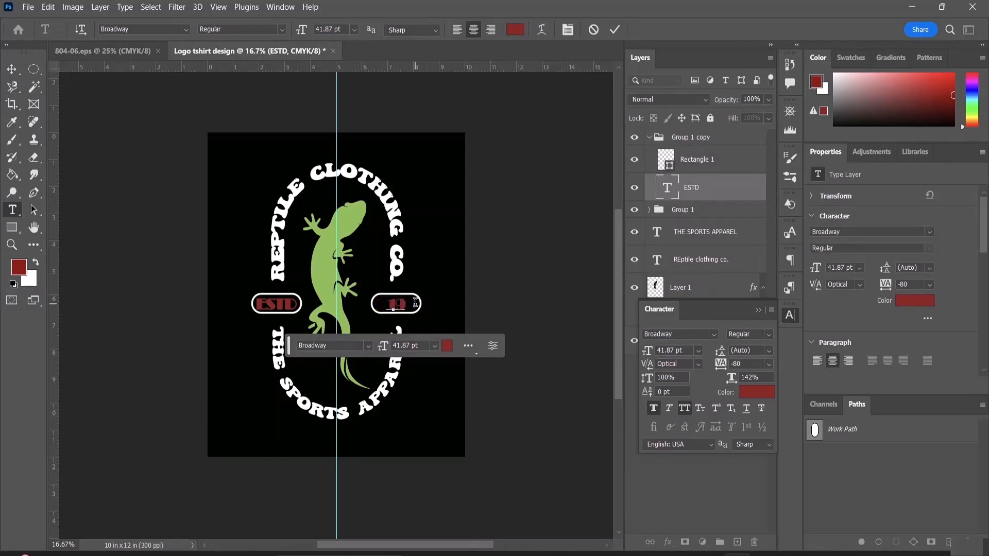
text(84)
key(ctrl+Return)
key(v)
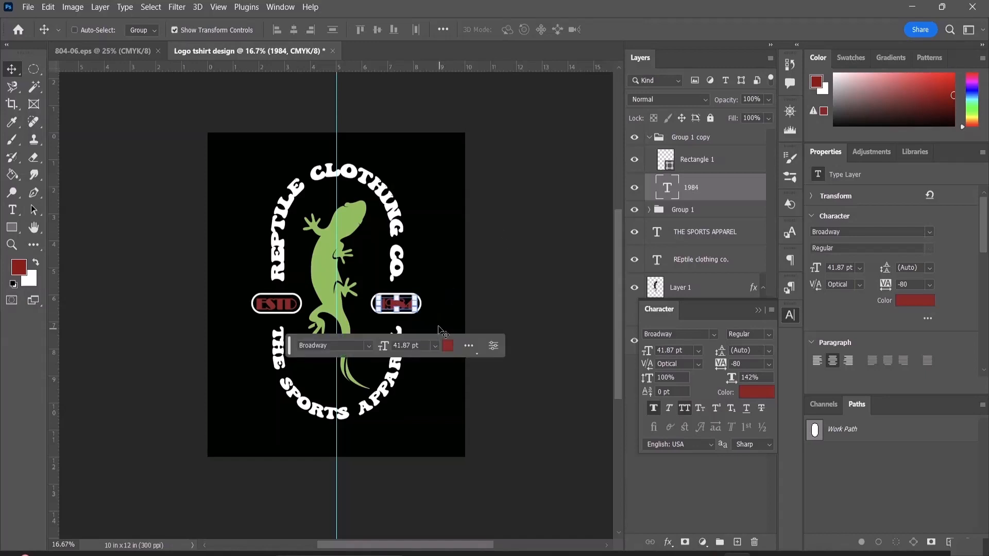
Step: Change the font of the "ESTD" text to Baskerville Old Face
double_click(289, 303)
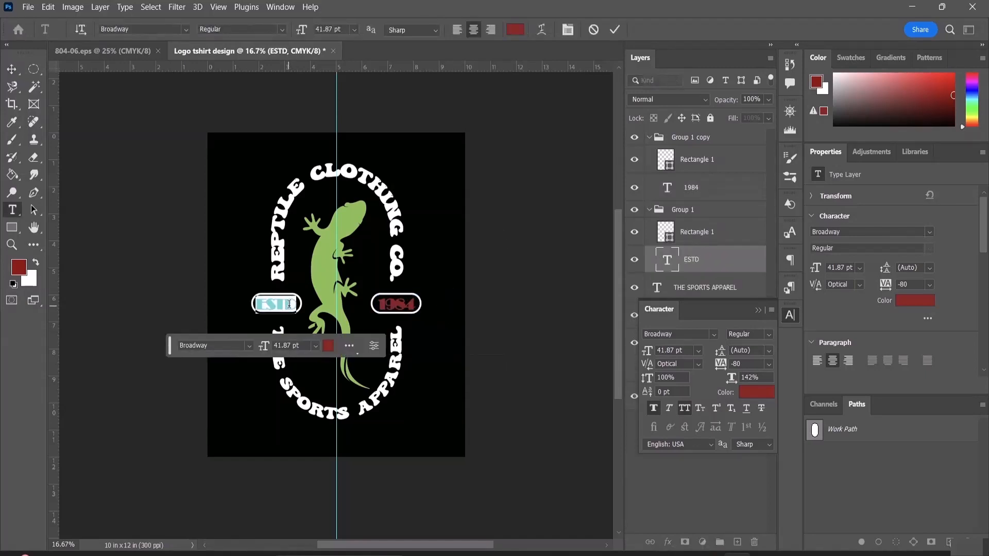
click(185, 29)
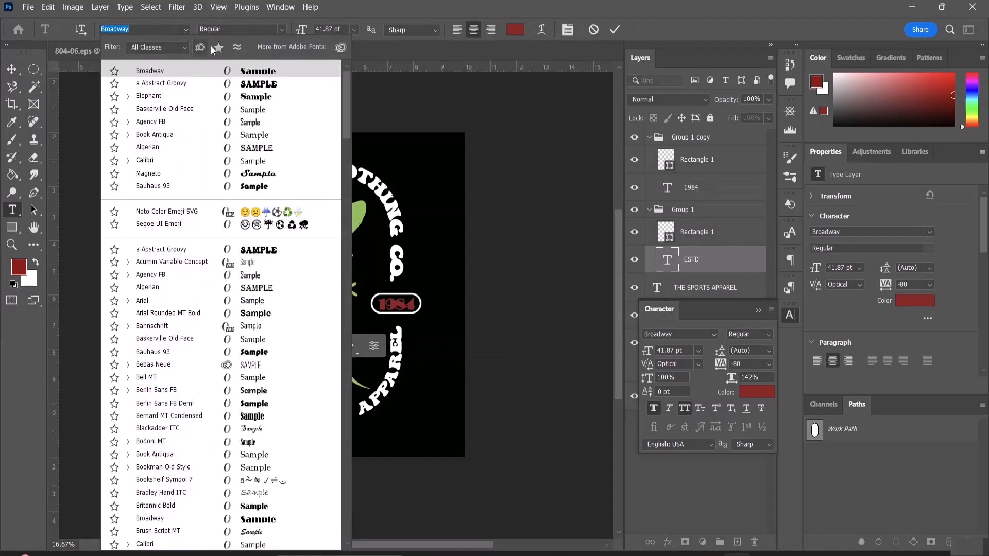
key(Down)
click(252, 110)
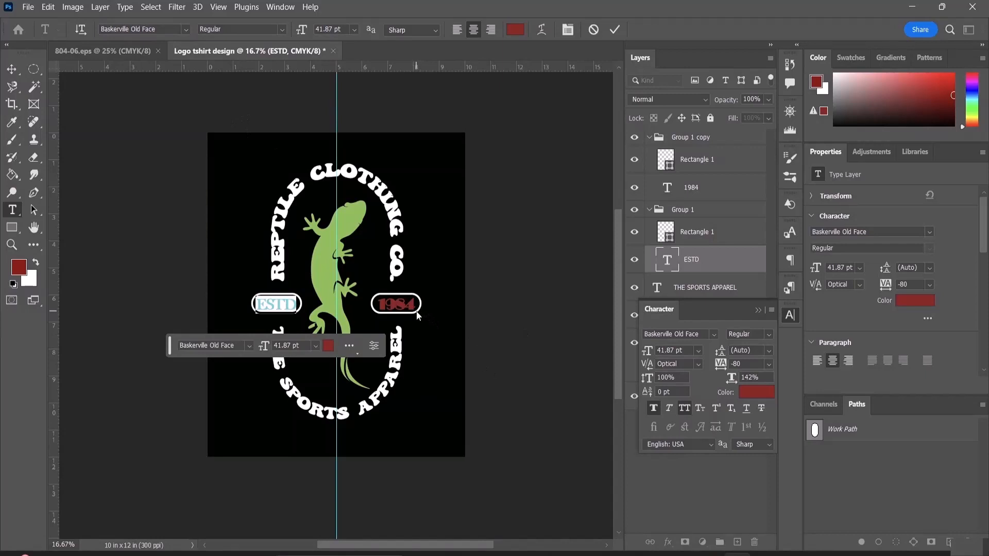
Step: Change the font of the "1984" text to Baskerville Old Face and deselect all layers
click(409, 298)
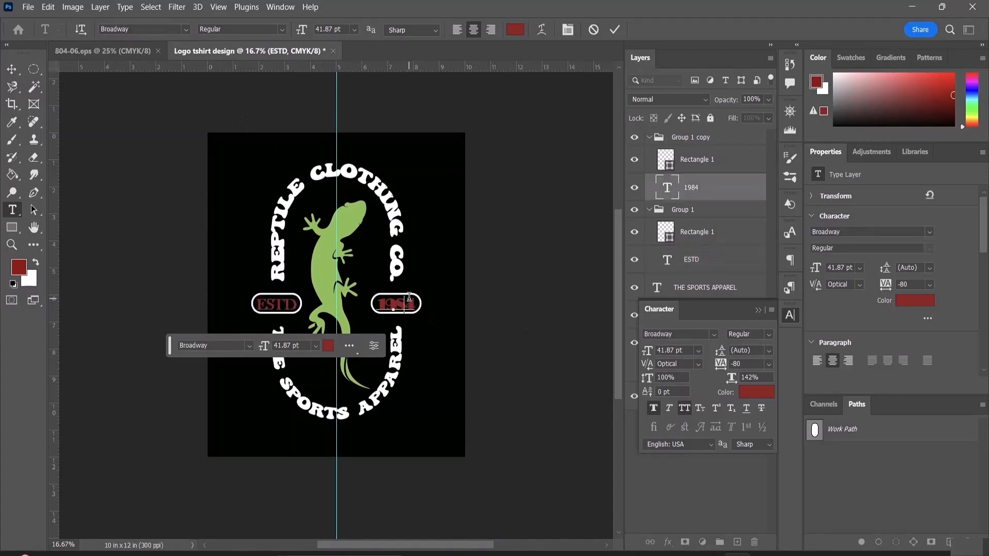
double_click(409, 298)
click(181, 31)
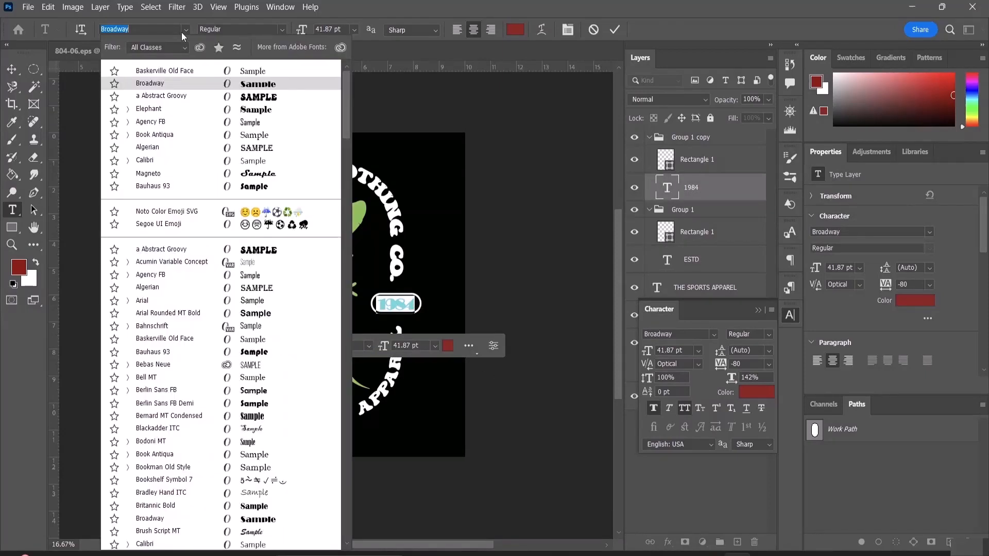
key(Up)
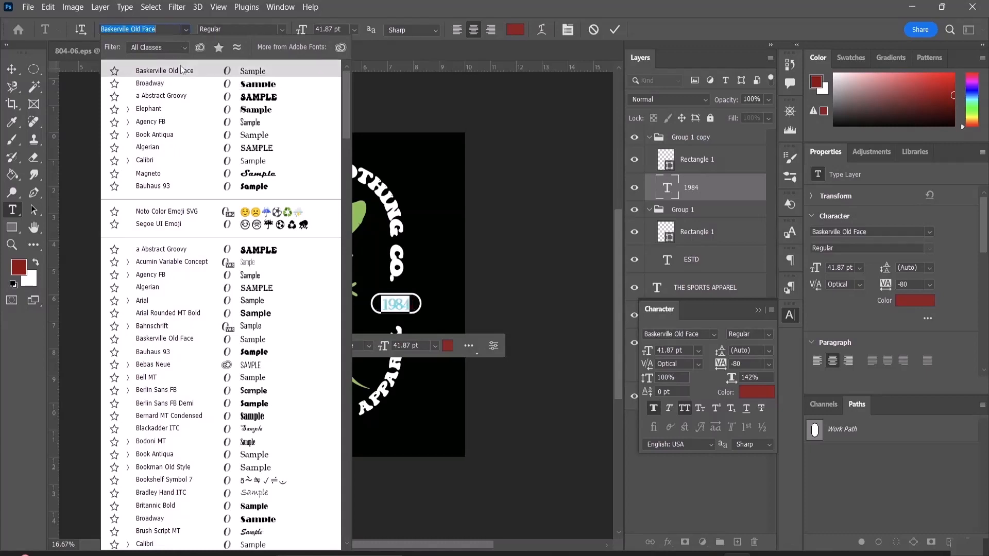
key(Return)
key(ctrl+Return)
key(v)
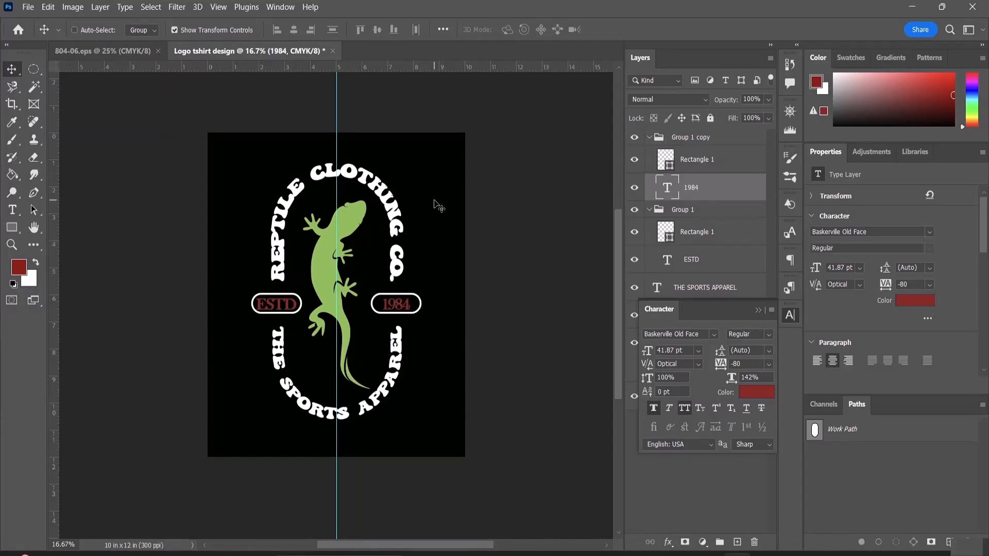
key(Return)
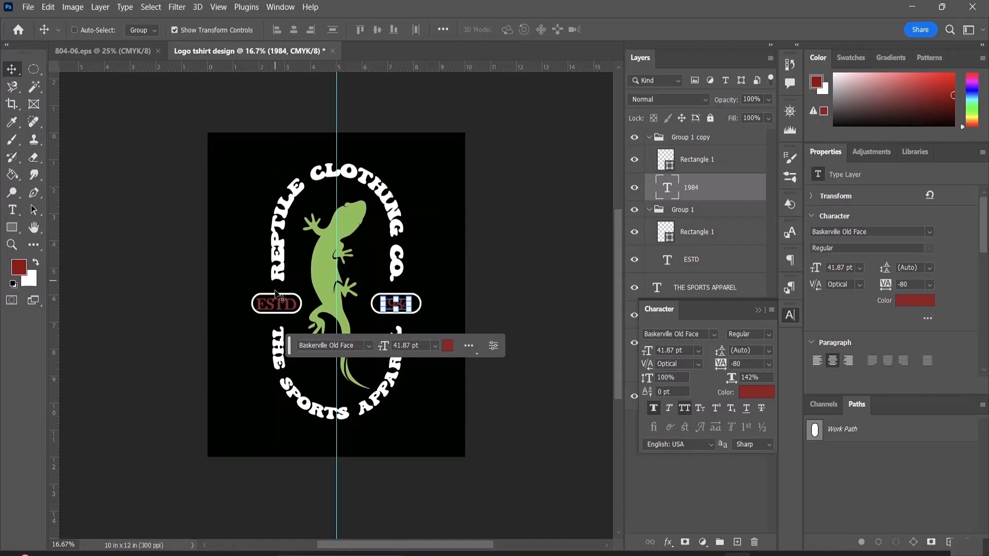
click(432, 265)
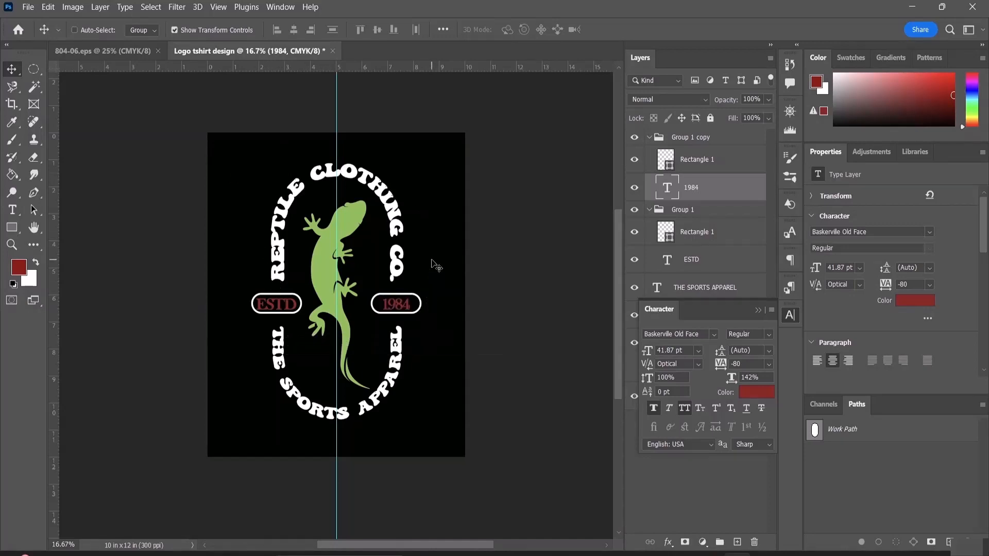
click(664, 486)
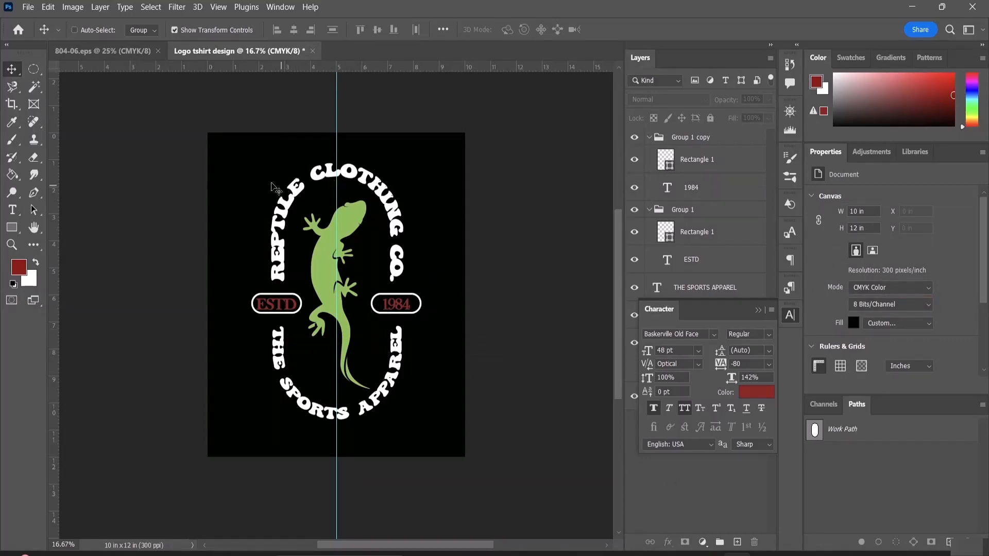
right_click(14, 230)
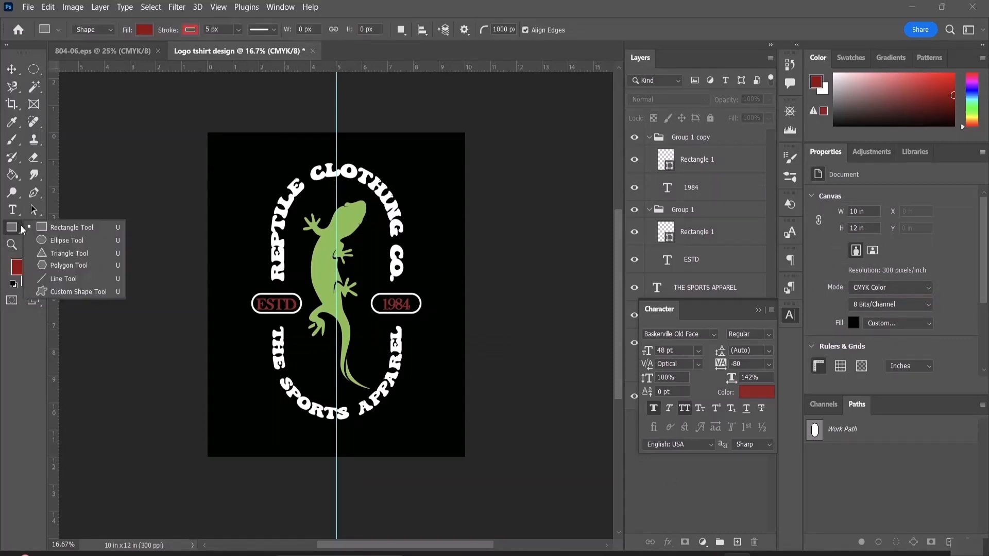
click(59, 238)
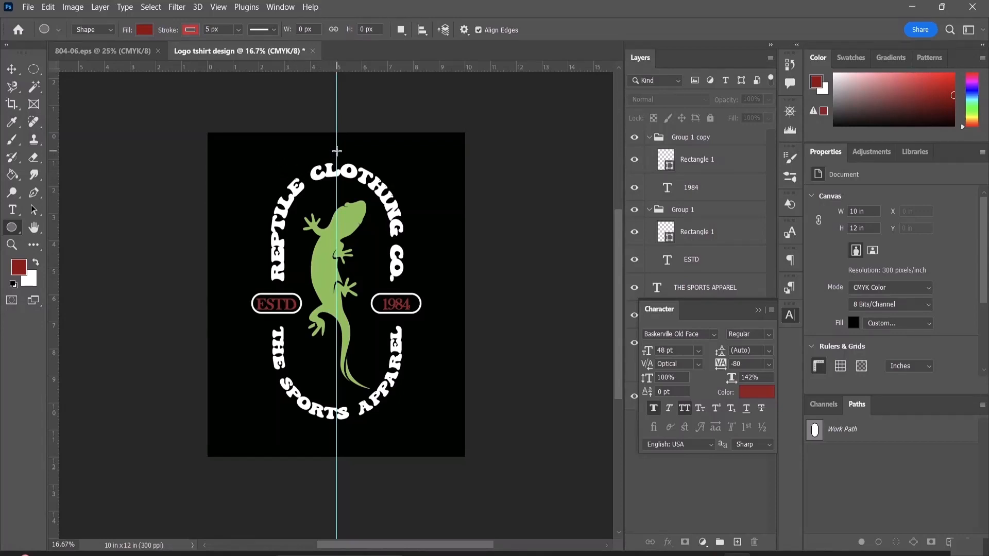
drag(337, 150, 418, 227)
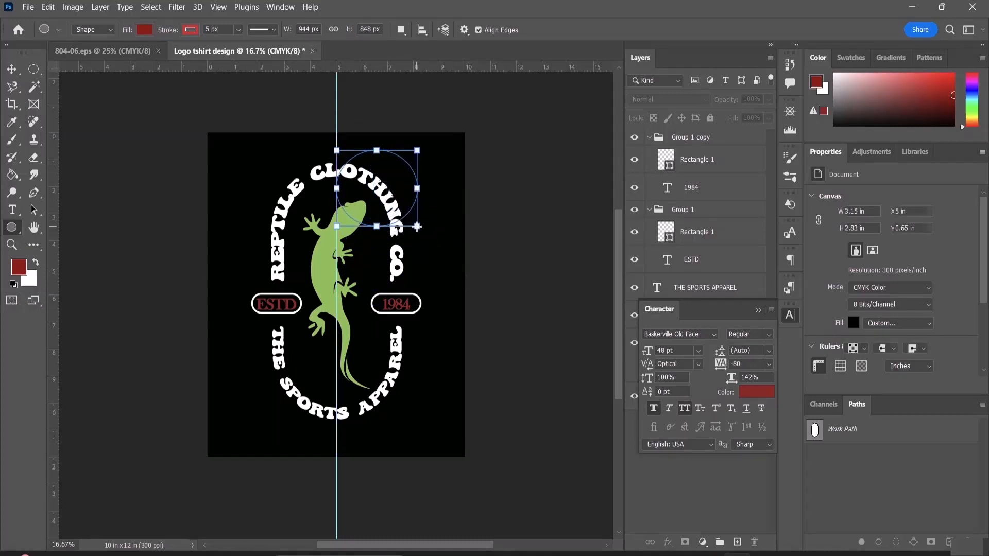
key(ctrl+z)
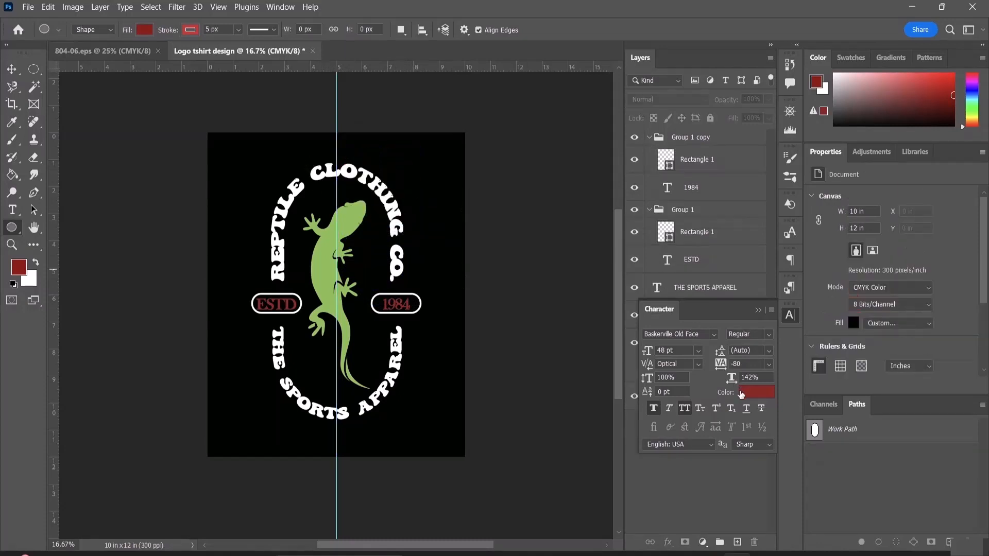
click(742, 394)
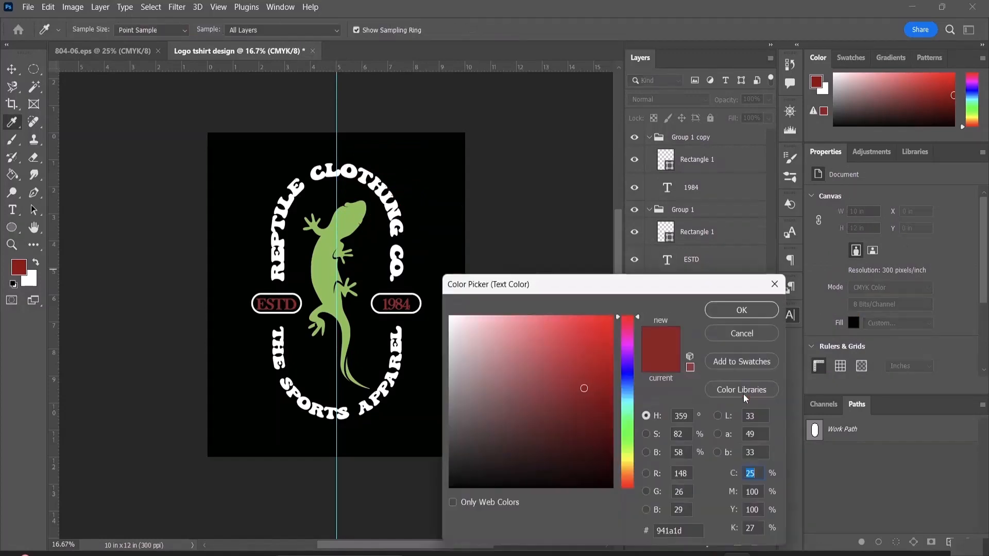
click(910, 510)
click(776, 288)
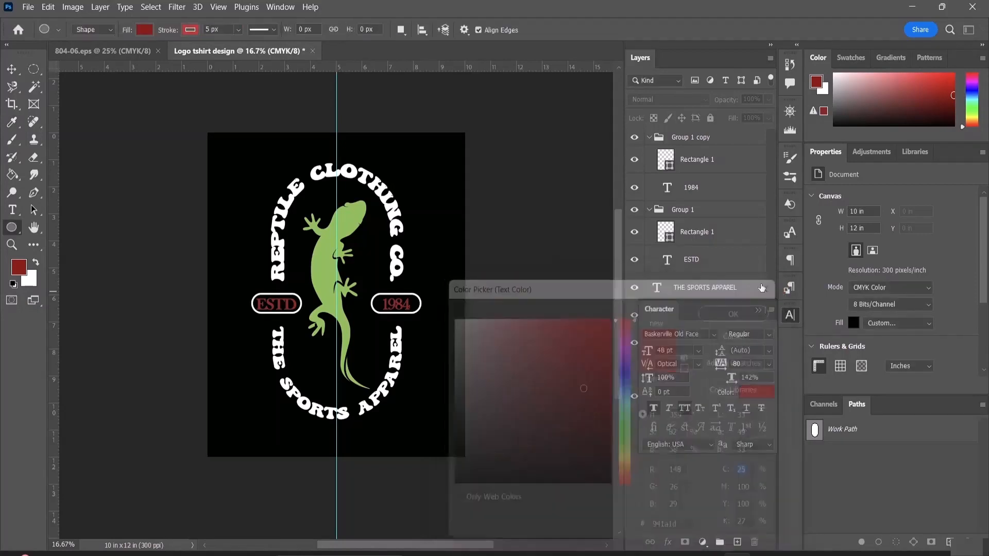
Step: Draw an unfilled circle about 5.9 in wide with a white 5 px stroke and position it around the upper curved text
key(u)
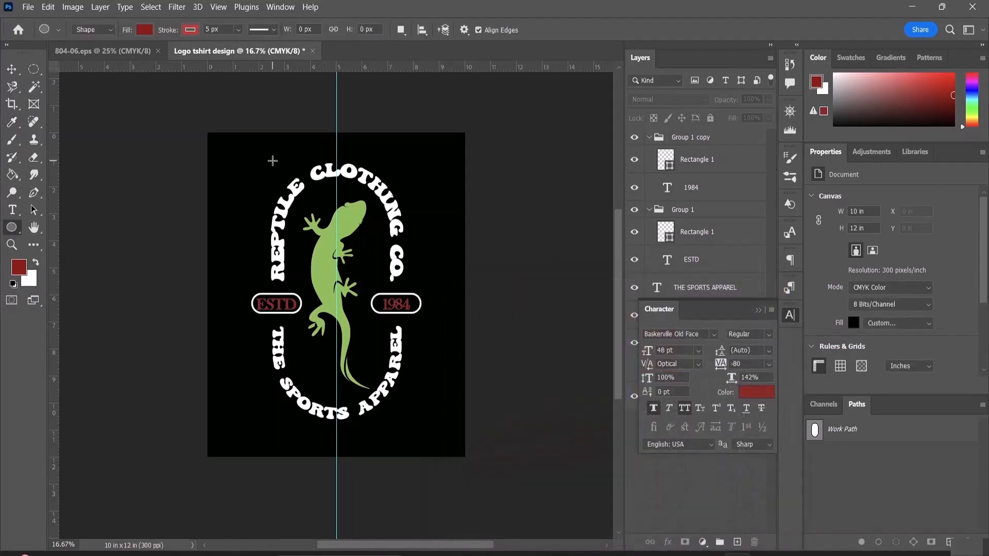
click(144, 29)
click(73, 57)
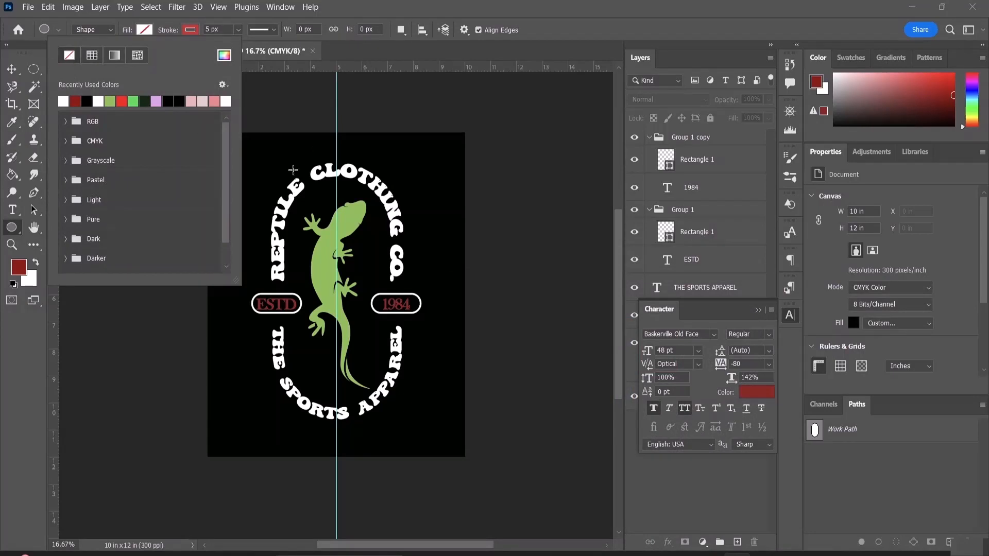
click(194, 32)
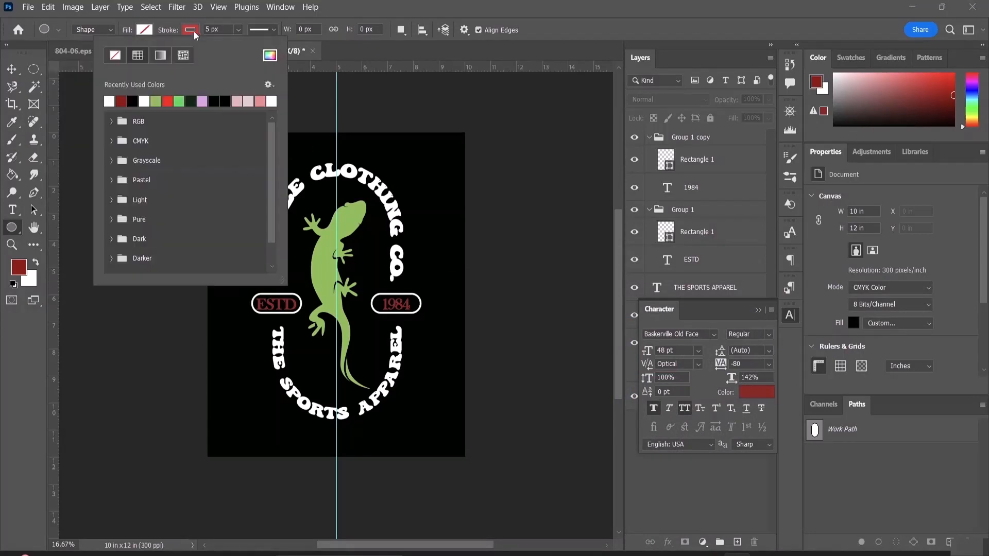
click(115, 99)
click(352, 50)
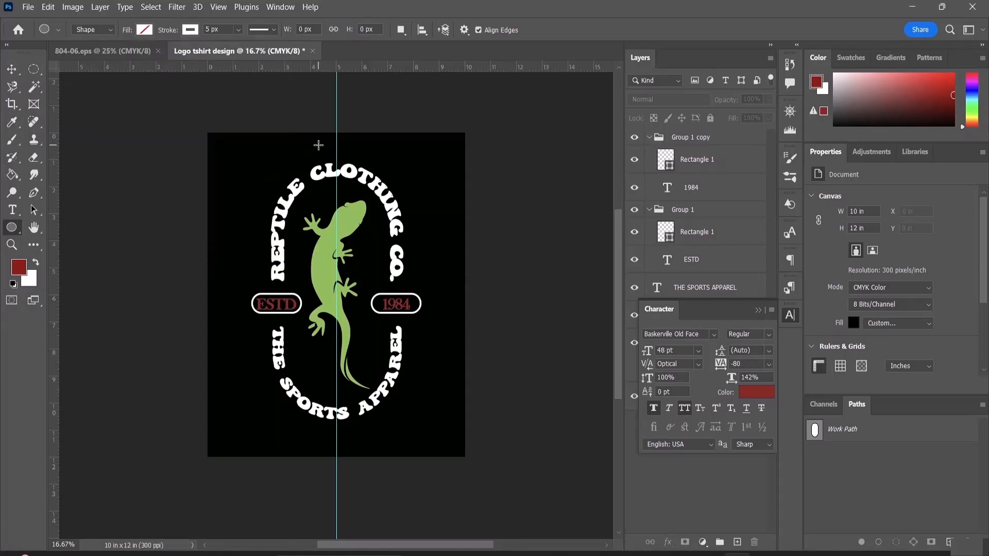
mouse_move(308, 145)
mouse_down()
mouse_move(337, 237)
mouse_move(486, 431)
mouse_move(460, 426)
mouse_up()
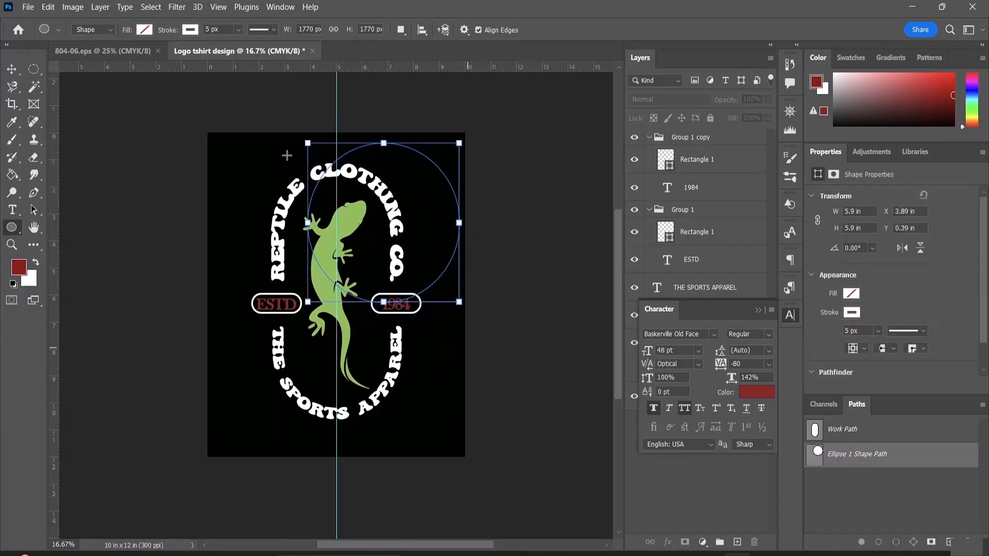
key(v)
drag(420, 168, 372, 184)
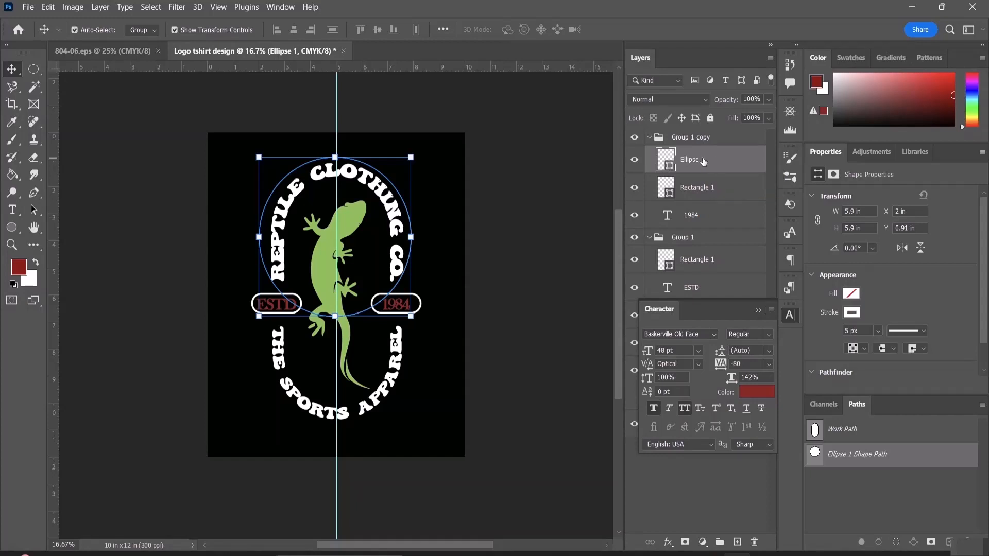
Step: Duplicate the circle, move the copy down about 4.04 in to surround the lower curved text, and deselect all layers
key(ctrl+j)
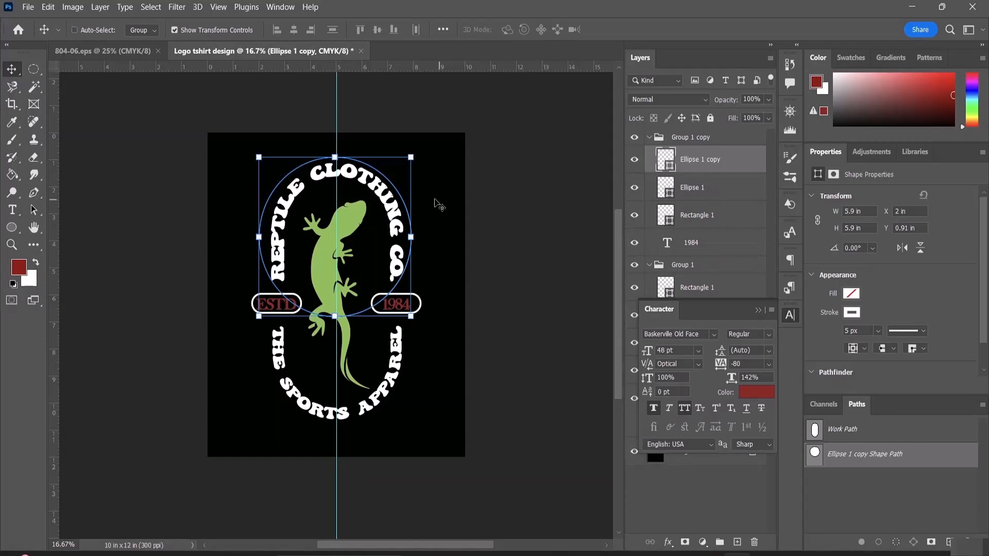
drag(401, 264, 379, 367)
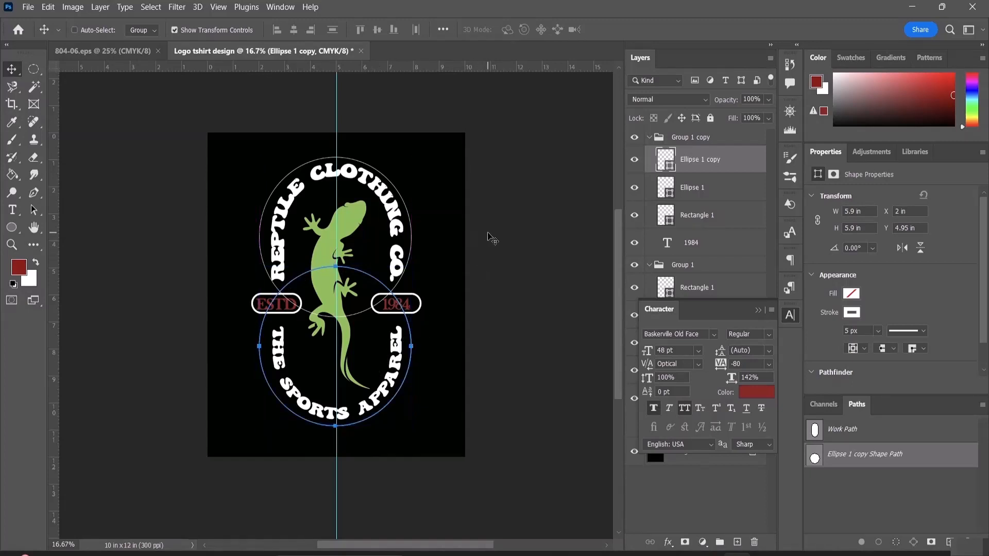
click(701, 497)
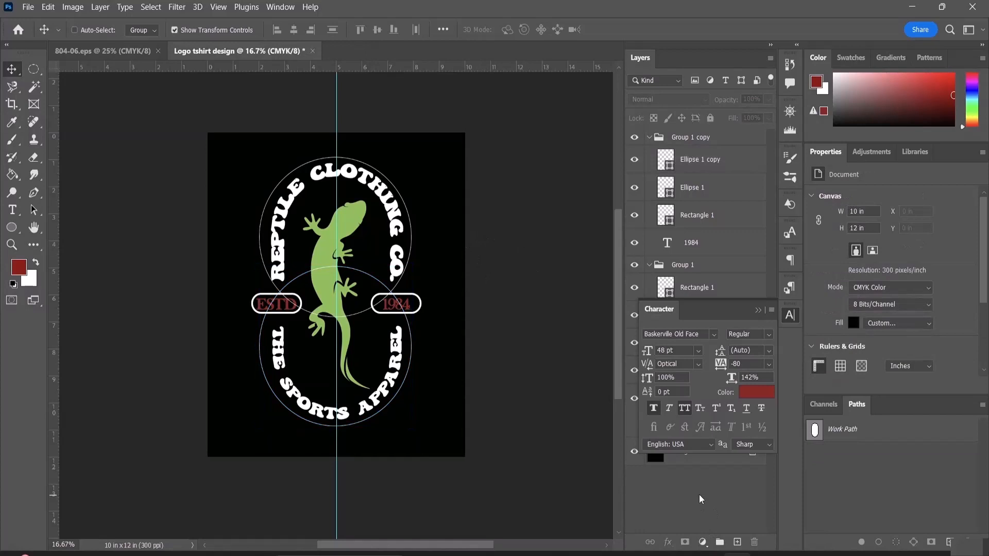
Step: Delete the topmost anchor point of the lower circle with the Direct Selection tool, accepting its conversion to a regular path
click(34, 212)
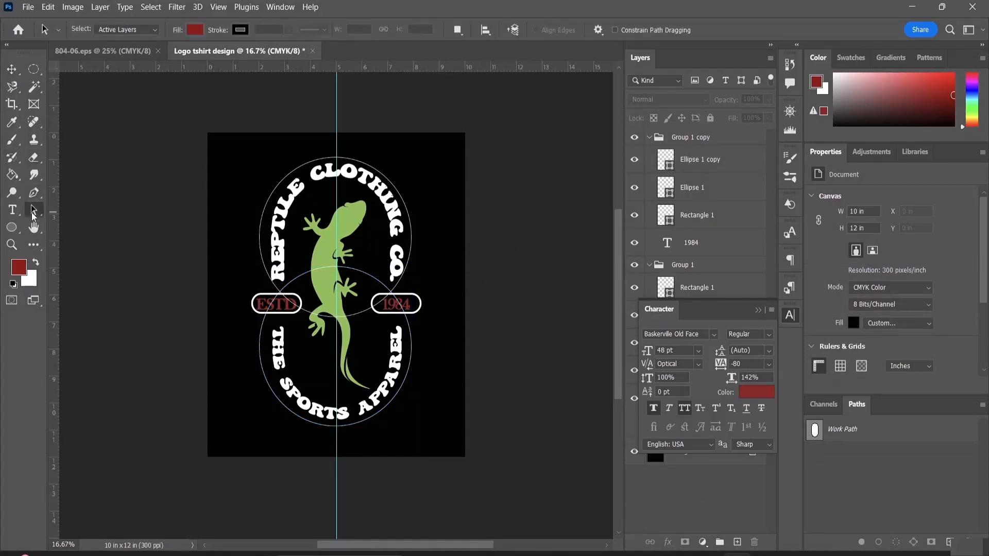
right_click(32, 211)
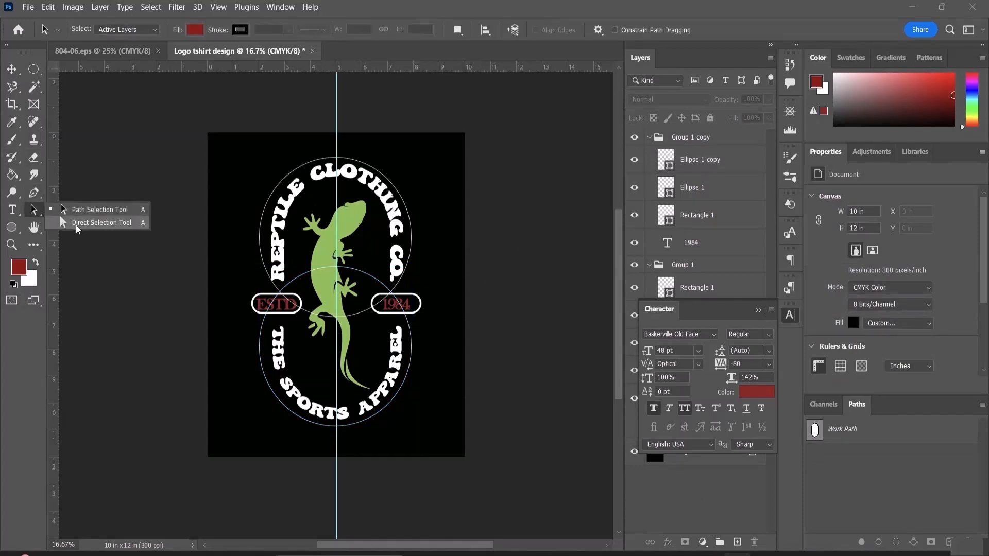
click(76, 225)
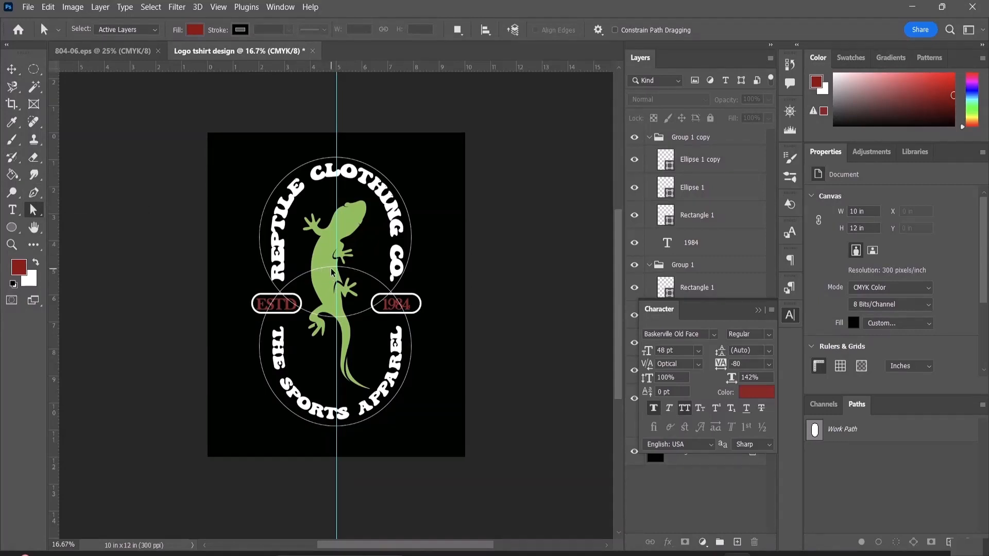
key(ctrl+plus)
key(ctrl+plus)
key(ctrl+plus)
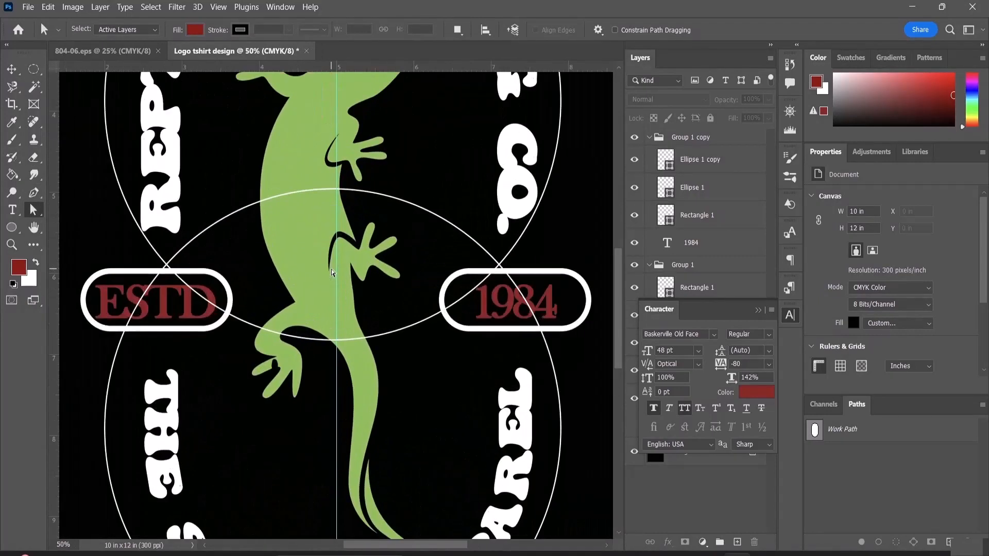
click(367, 193)
scroll(441, 413, up, 2)
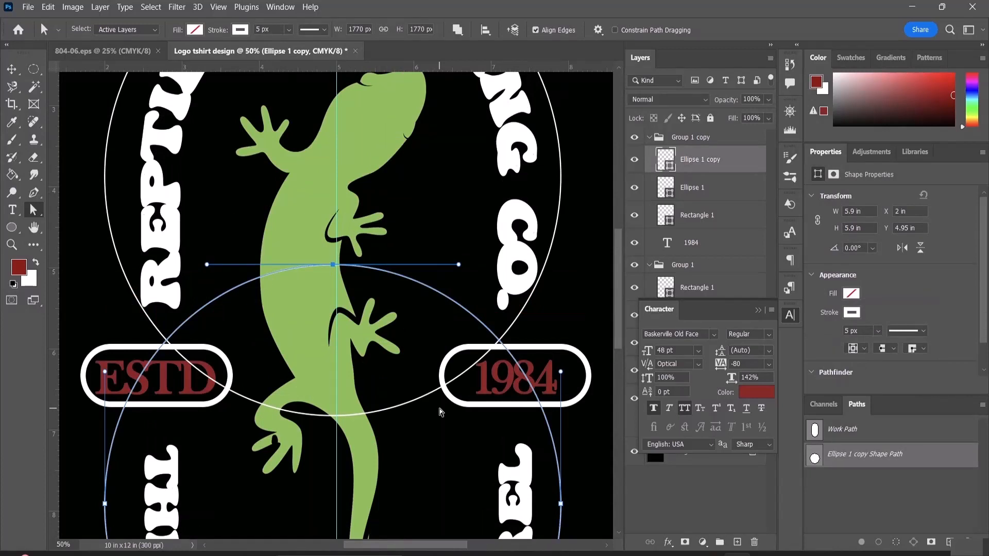
right_click(334, 268)
key(Escape)
key(Delete)
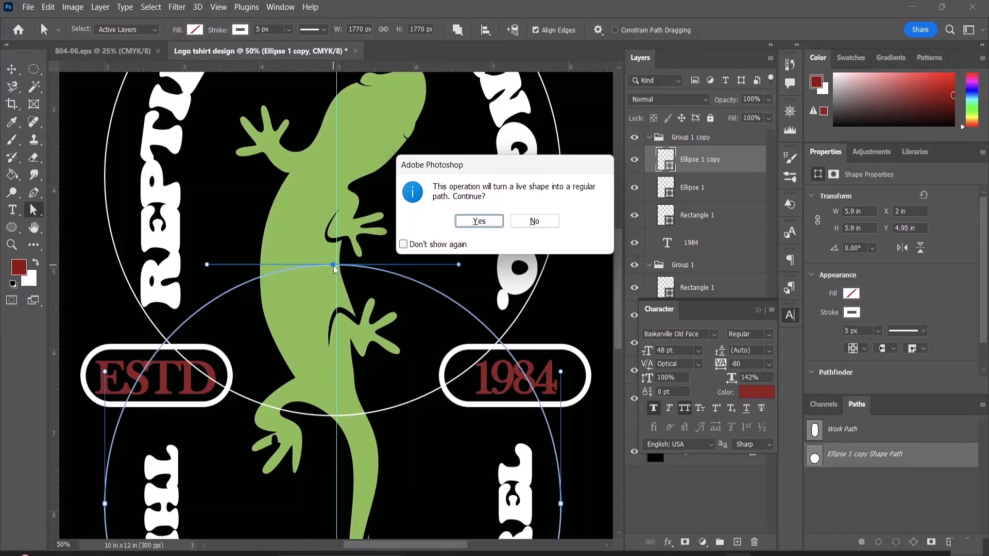
click(470, 223)
Step: Delete the lowest anchor point of the upper circle (Ellipse 1), accepting its conversion to a regular path
scroll(414, 276, down, 6)
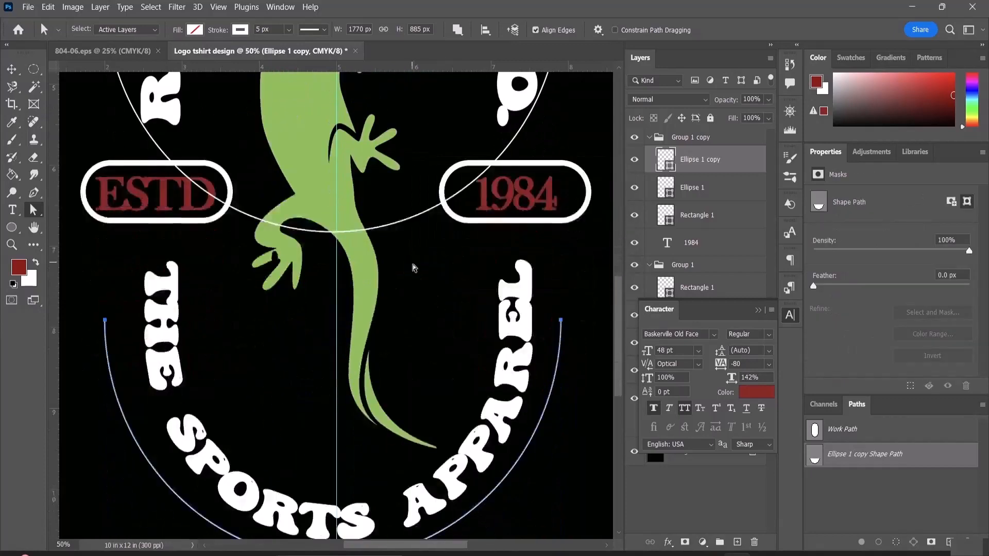
scroll(467, 330, down, 2)
scroll(465, 316, up, 4)
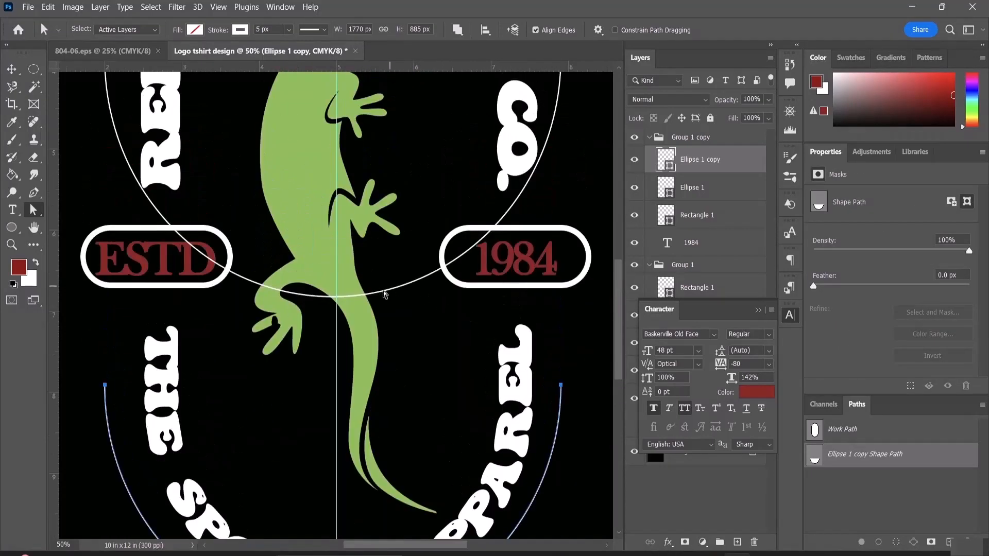
click(354, 304)
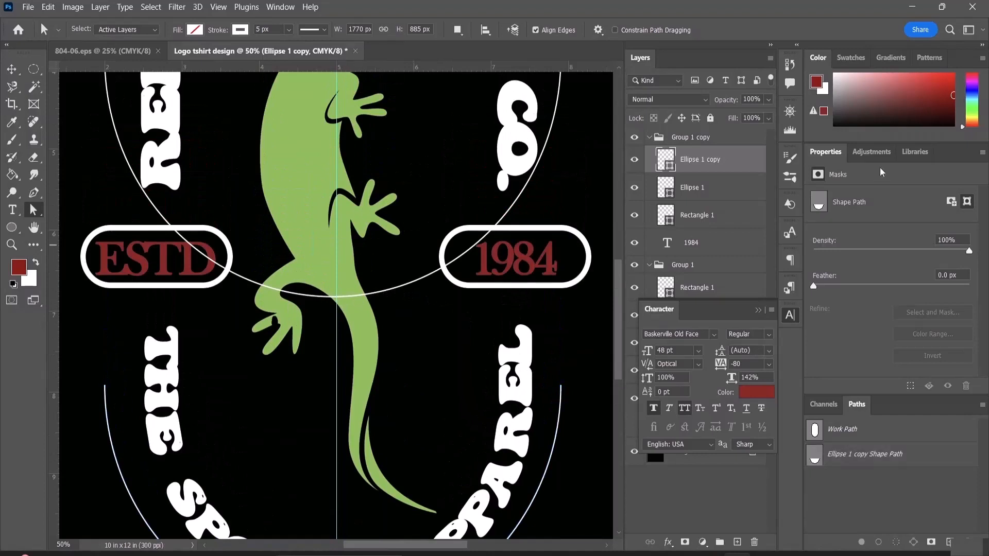
click(691, 193)
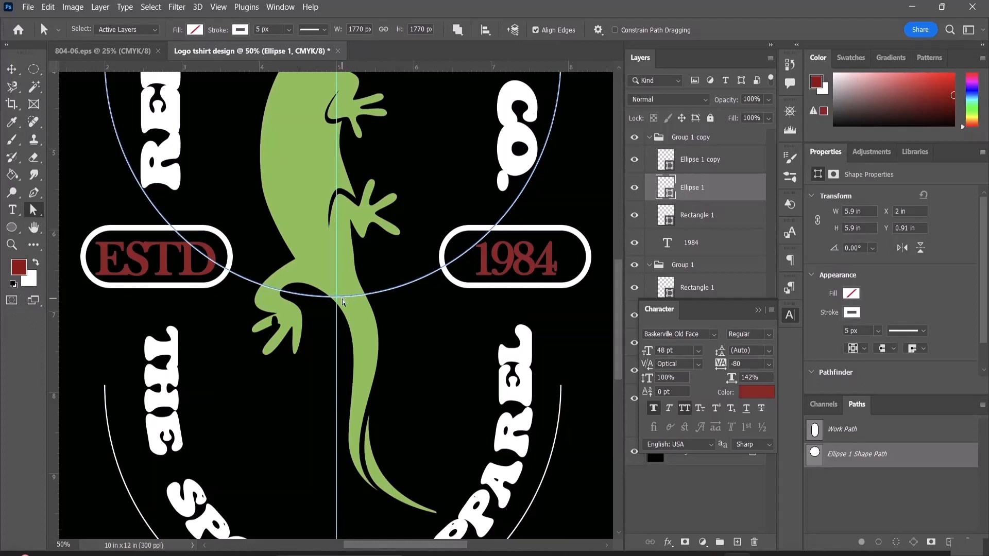
click(337, 297)
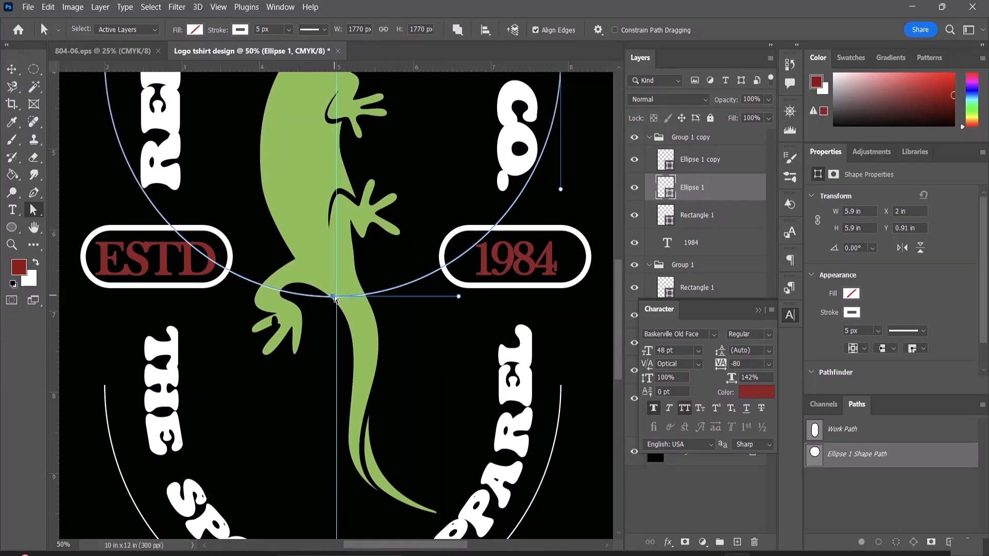
click(333, 297)
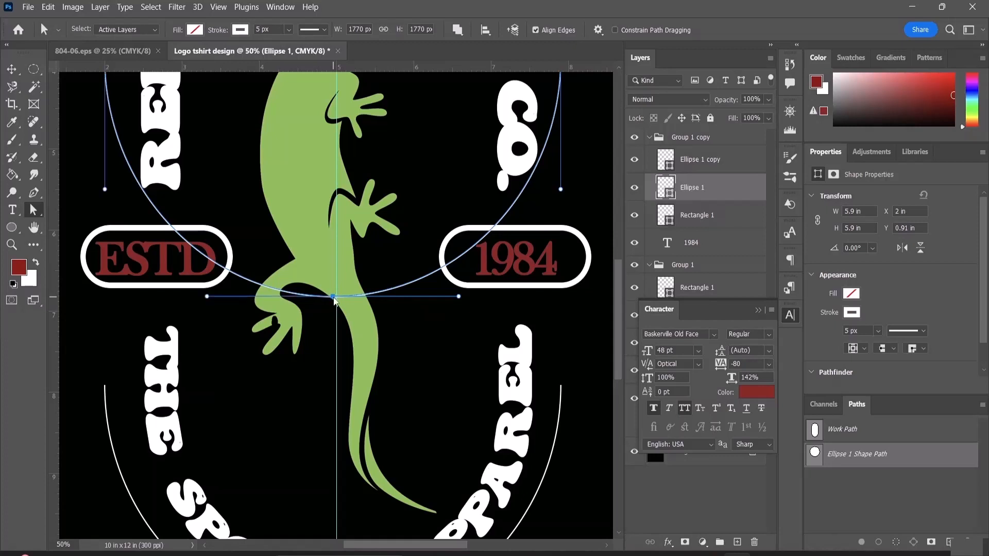
key(Delete)
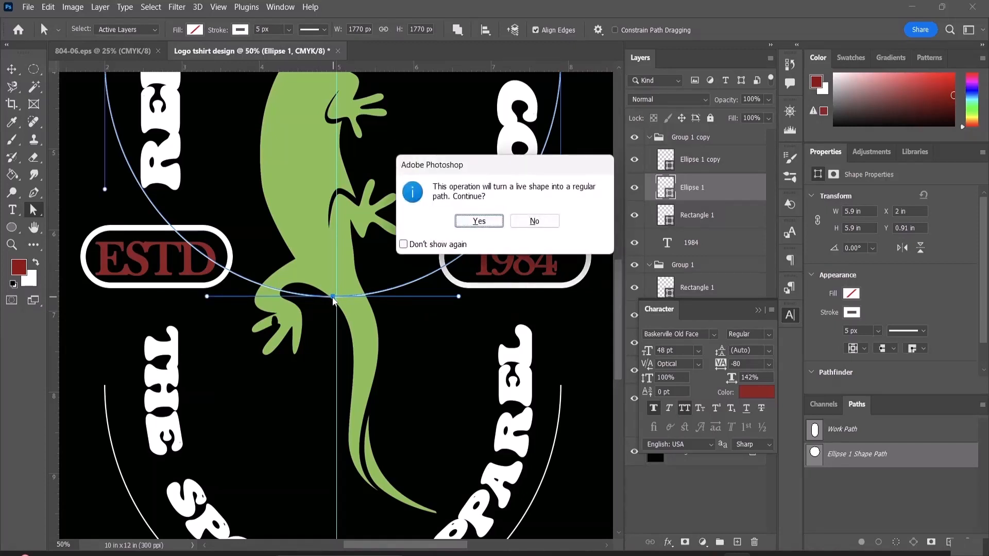
click(462, 223)
Step: Merge the Ellipse 1 and Ellipse 1 copy arcs into one shape layer
scroll(472, 223, up, 3)
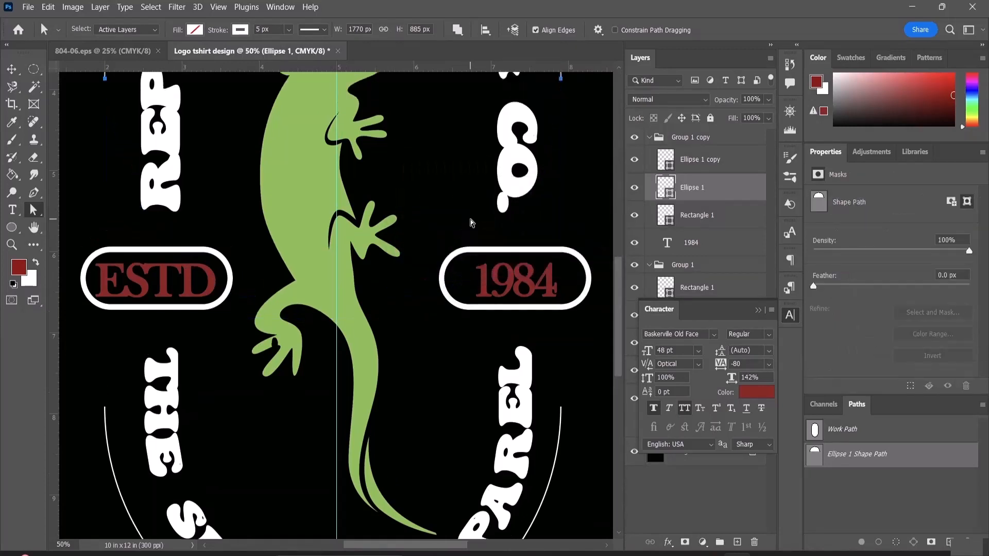
scroll(471, 222, up, 10)
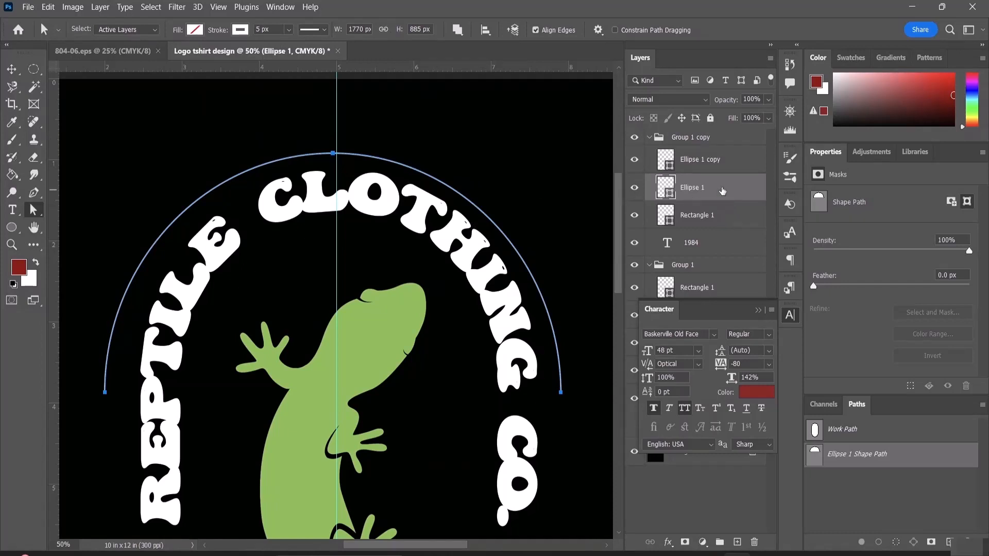
shift+click(717, 165)
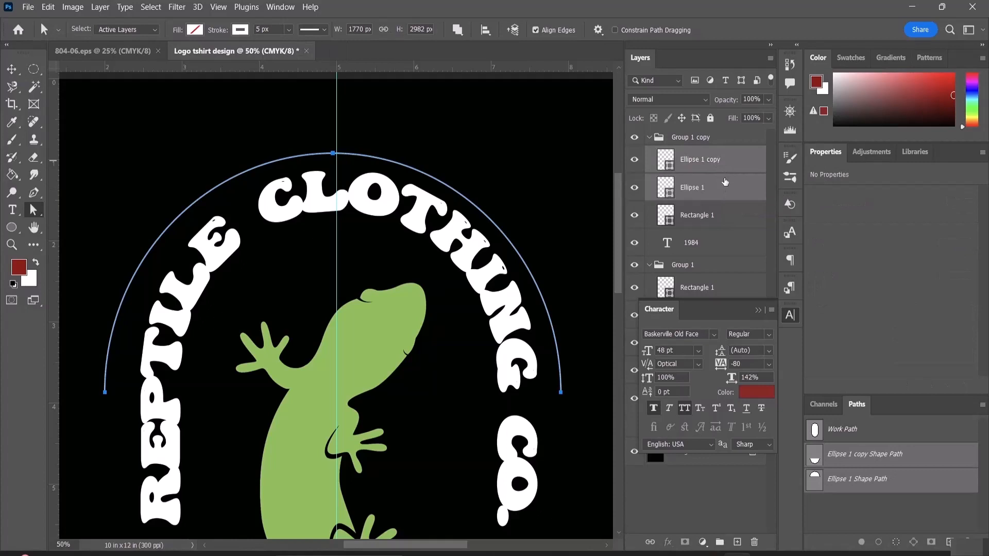
key(ctrl+e)
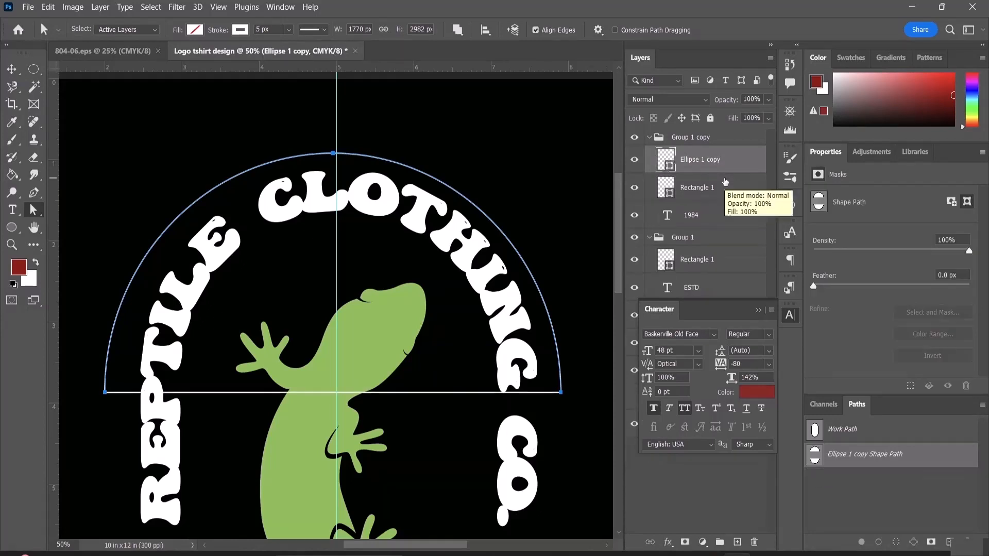
scroll(438, 309, down, 10)
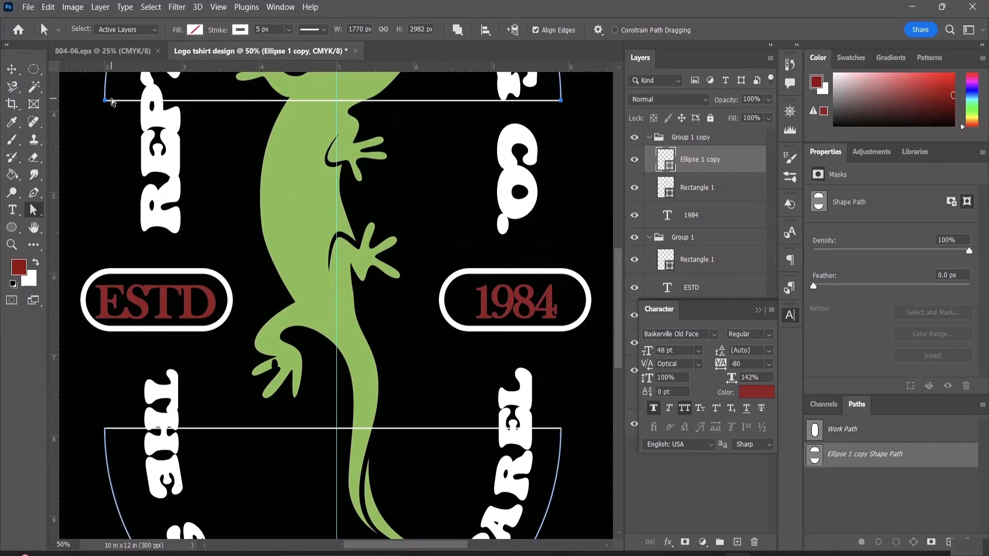
scroll(290, 338, up, 3)
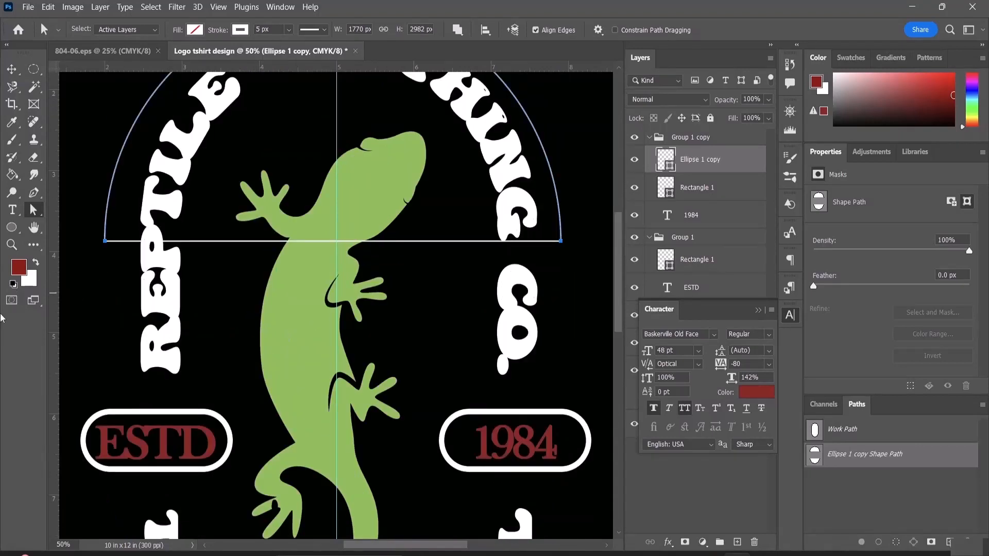
scroll(173, 232, down, 2)
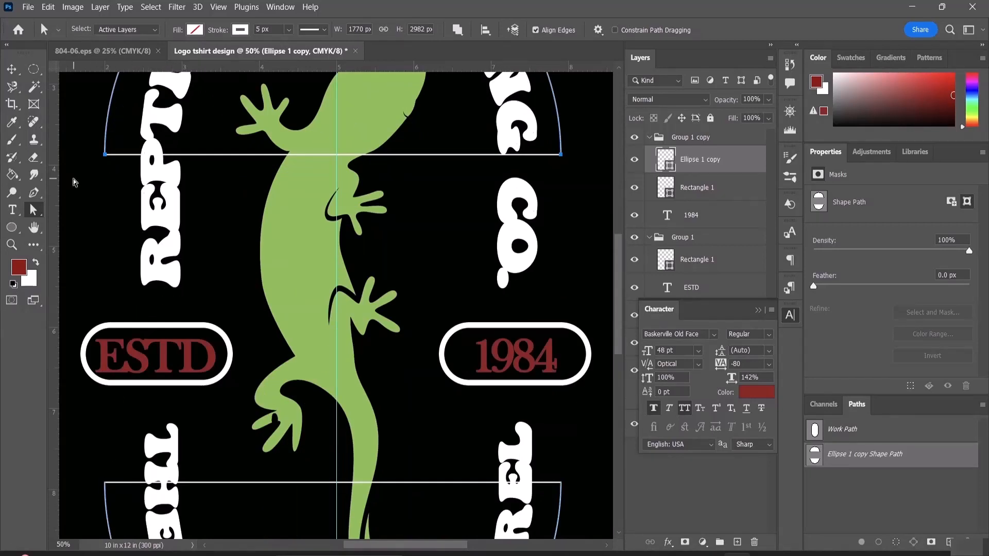
Step: Join the open ends of the upper and lower arcs with vertical segments using the Pen tool, closing the outline frame
click(34, 192)
click(105, 155)
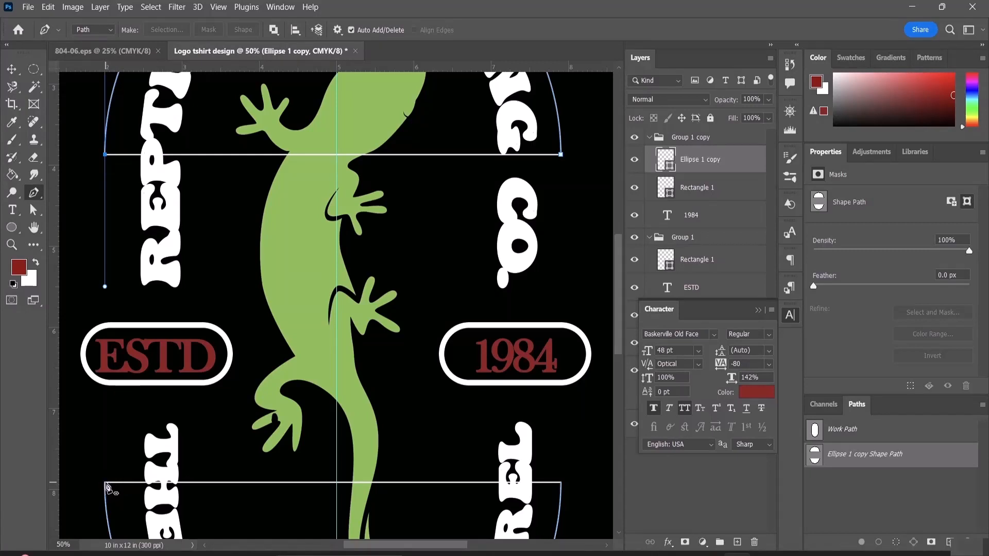
click(106, 484)
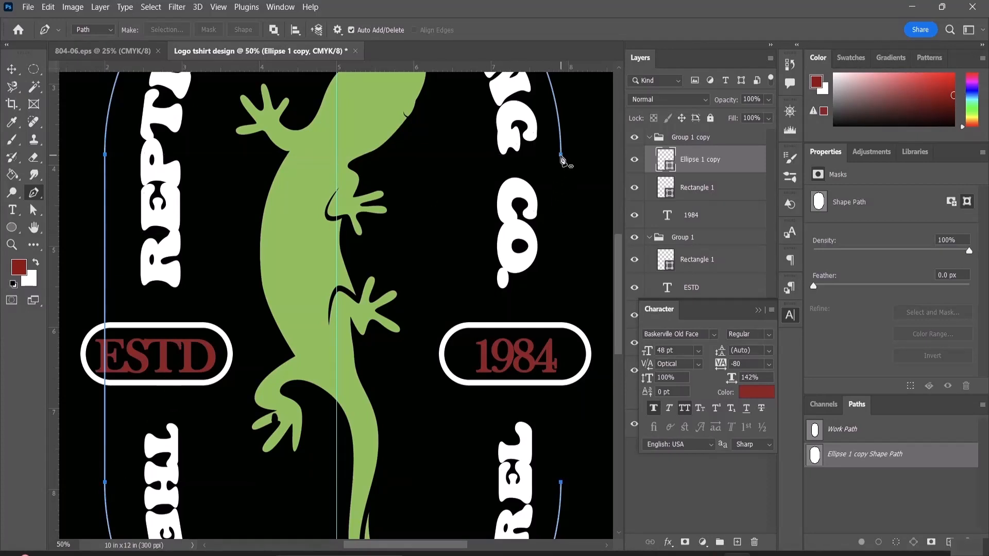
drag(561, 154, 561, 286)
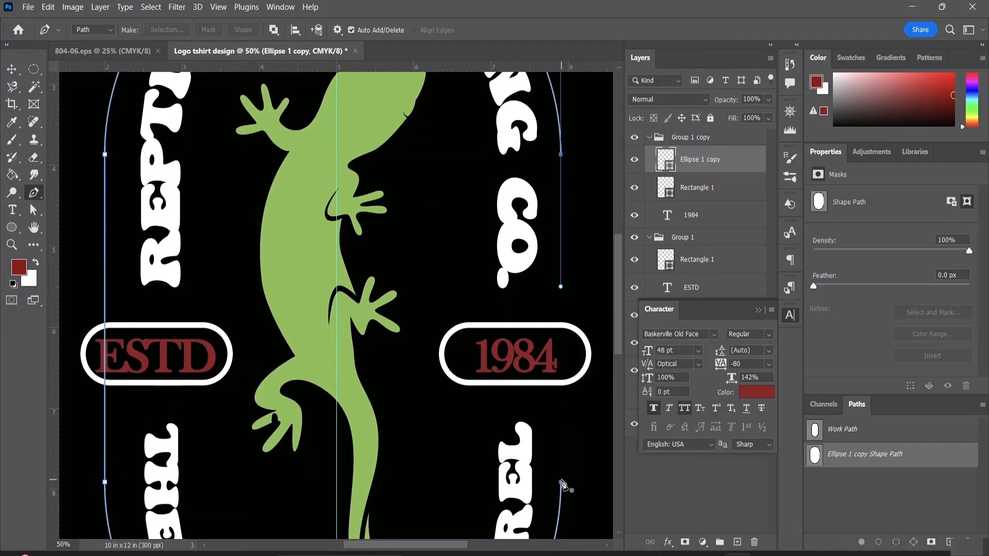
click(561, 483)
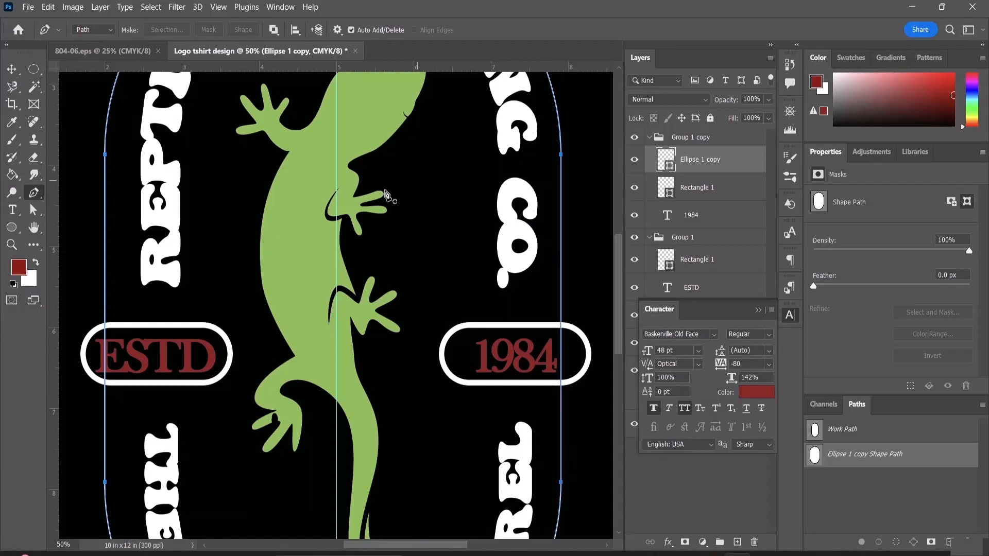
Step: Nudge the outline frame slightly to the left, and shift the 1984 text slightly up and left inside its badge
click(12, 69)
mouse_move(177, 327)
mouse_down()
mouse_move(196, 328)
mouse_move(175, 332)
mouse_up()
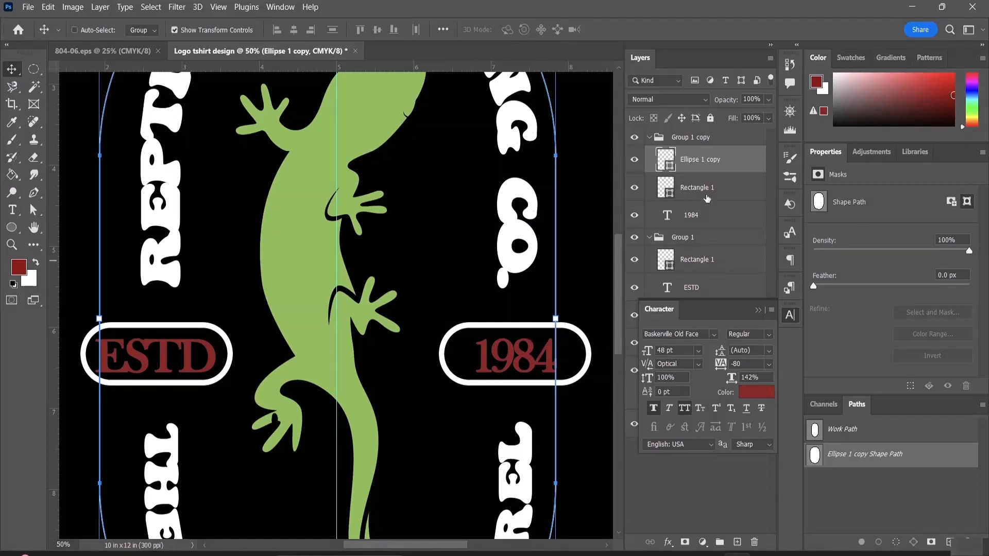
click(710, 220)
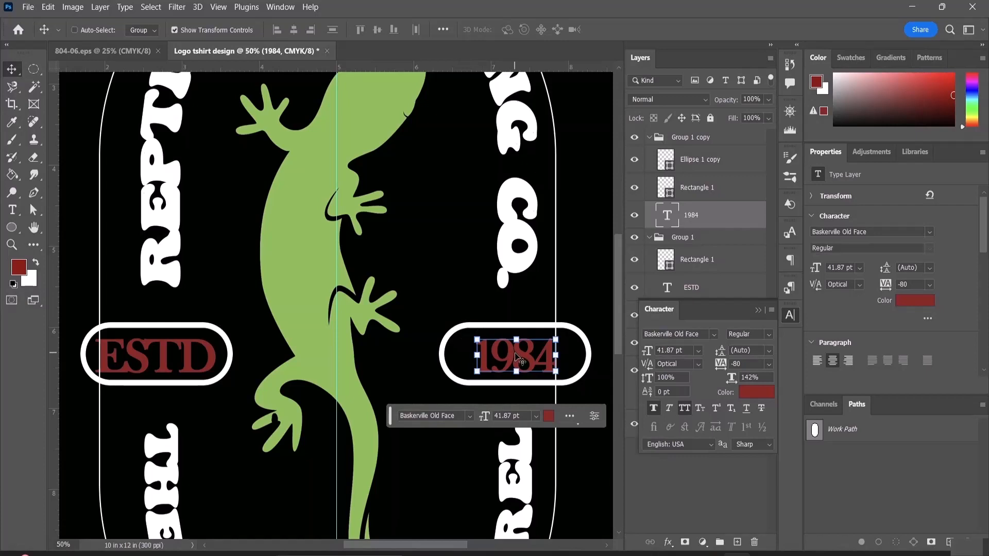
drag(516, 356, 514, 354)
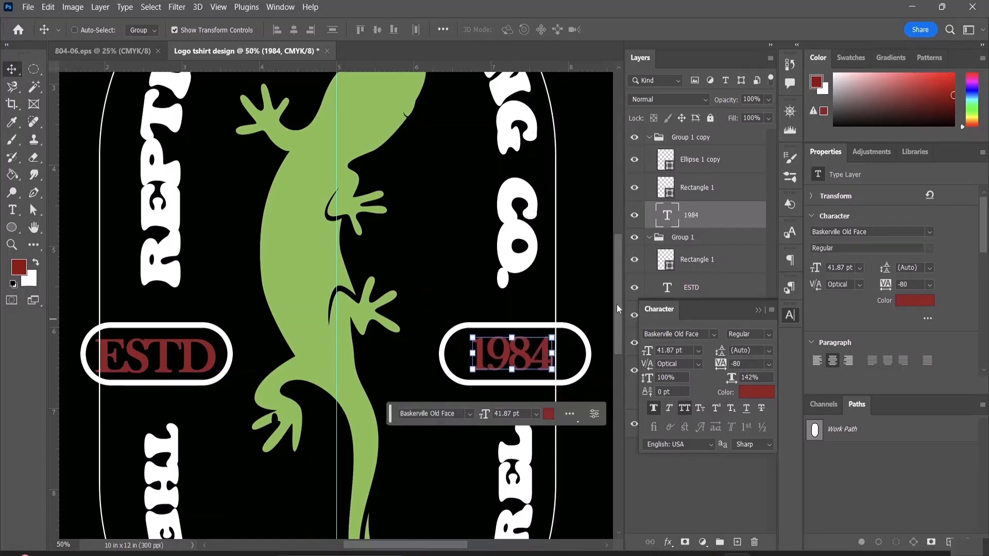
drag(595, 292, 595, 291)
Step: Reorder Ellipse 1 copy below the 1984 text in Group 1 copy and nudge the frame slightly further left
click(704, 163)
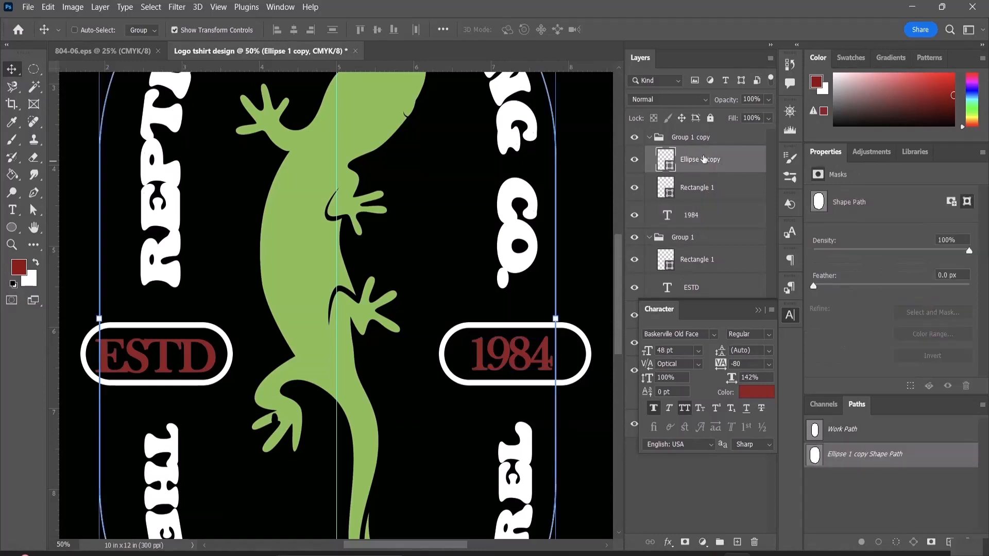
drag(704, 159, 707, 230)
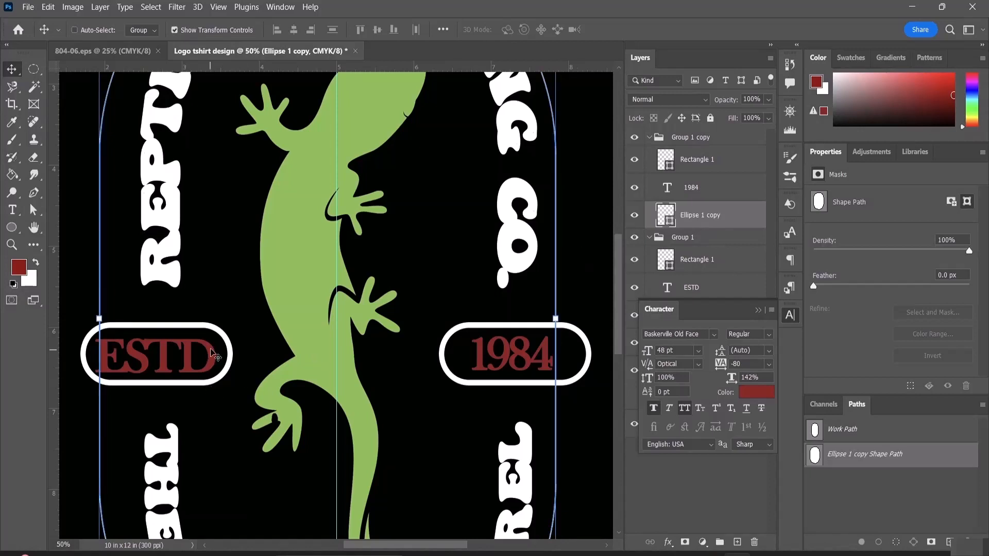
drag(219, 336, 215, 336)
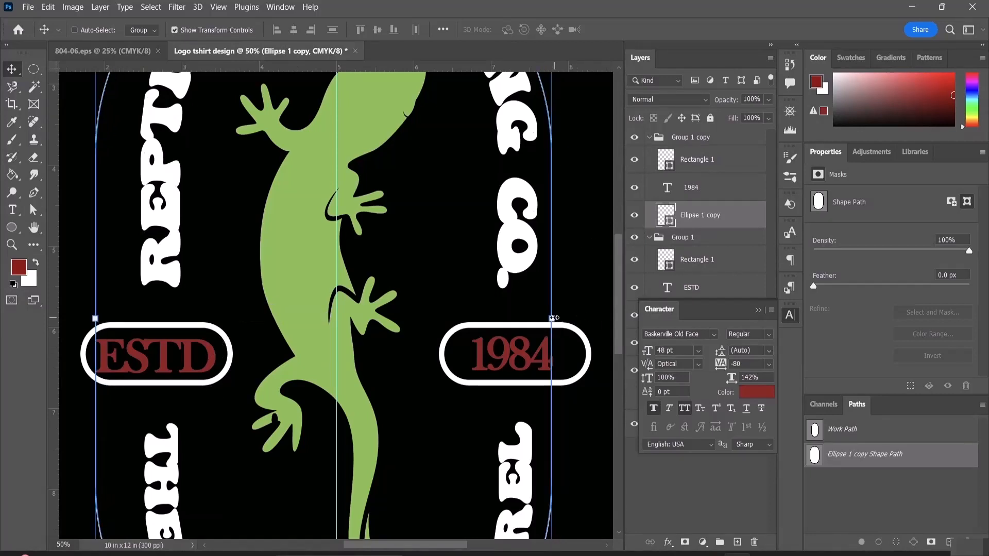
Step: Widen the outline frame on both sides to about 114.65% so it encloses both badges, apply the transform, and deselect all layers
drag(551, 318, 610, 313)
drag(96, 318, 75, 318)
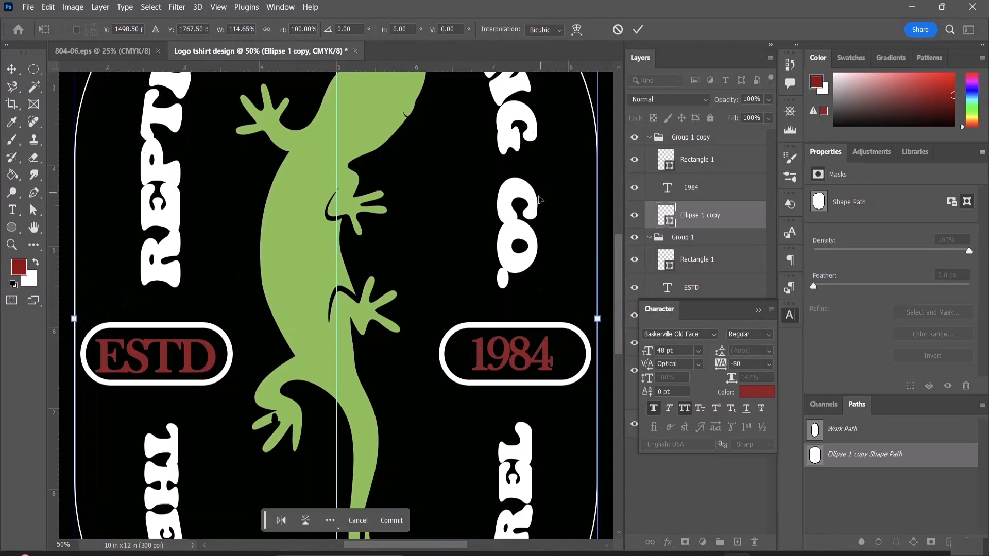
key(ctrl+minus)
key(ctrl+minus)
key(ctrl+minus)
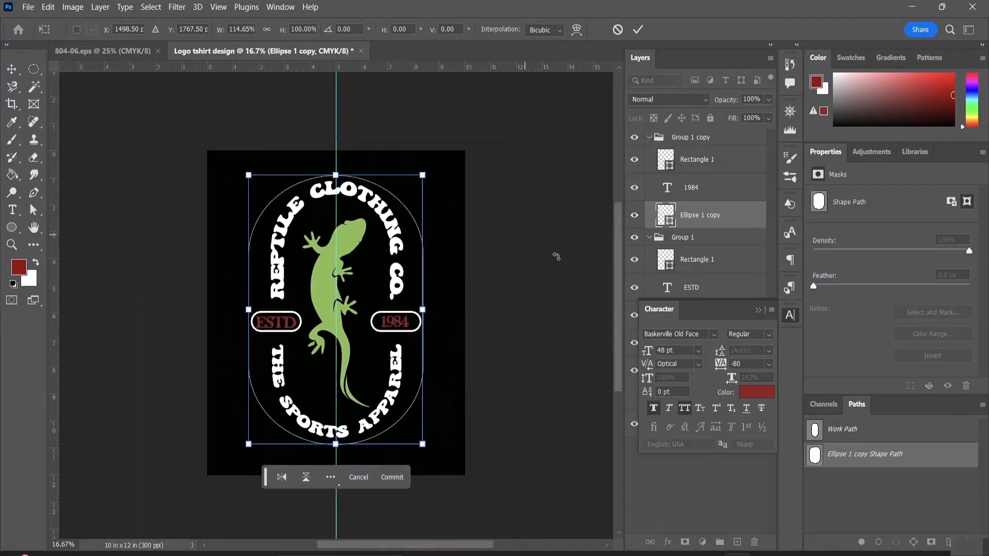
click(670, 496)
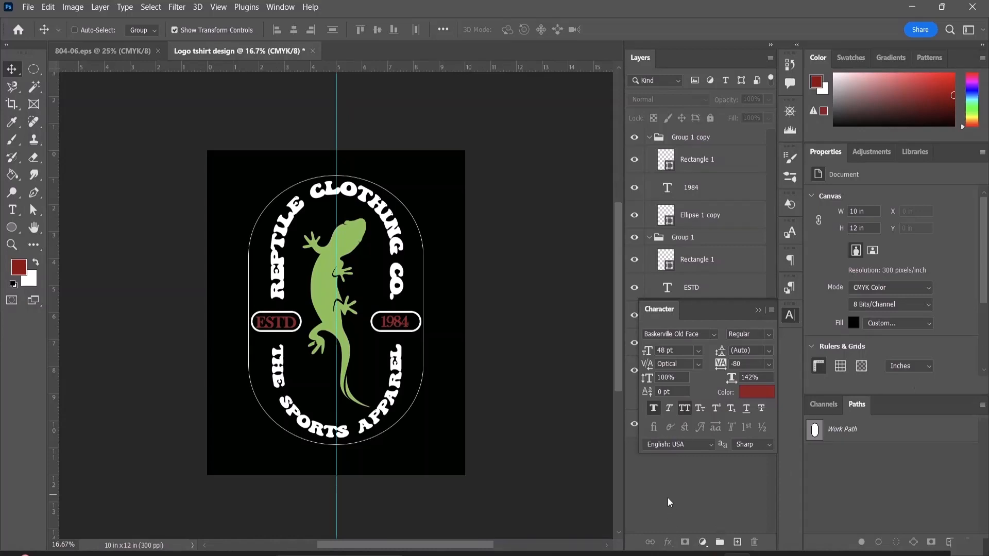
Step: Collapse the two badge groups and combine all layers from Group 1 copy down to Layer 1 into one group
click(758, 309)
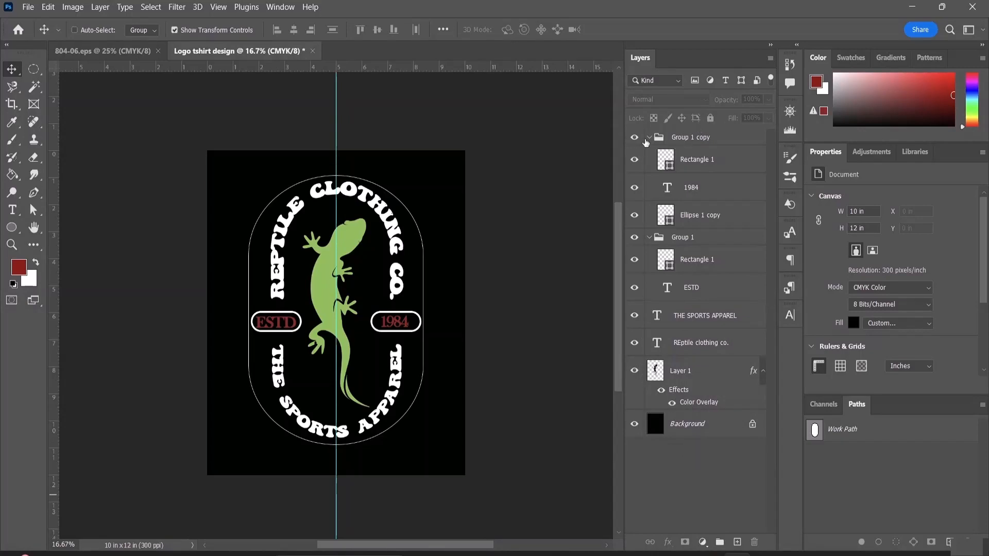
click(649, 137)
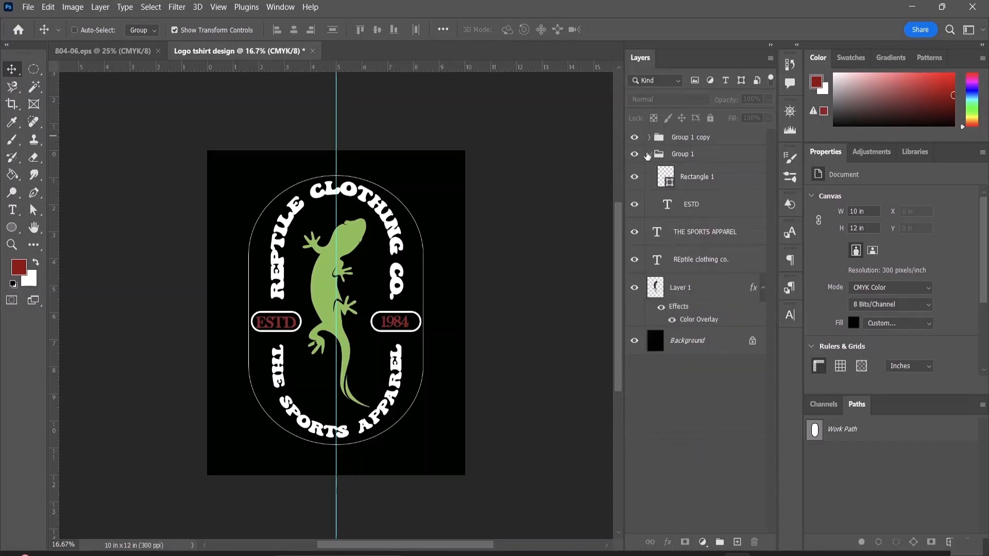
click(652, 156)
click(650, 154)
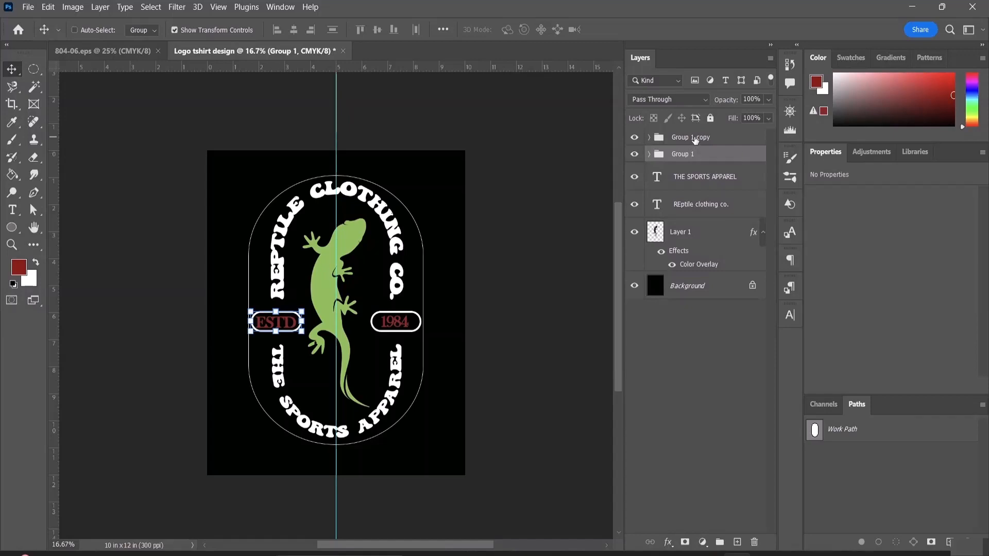
click(693, 139)
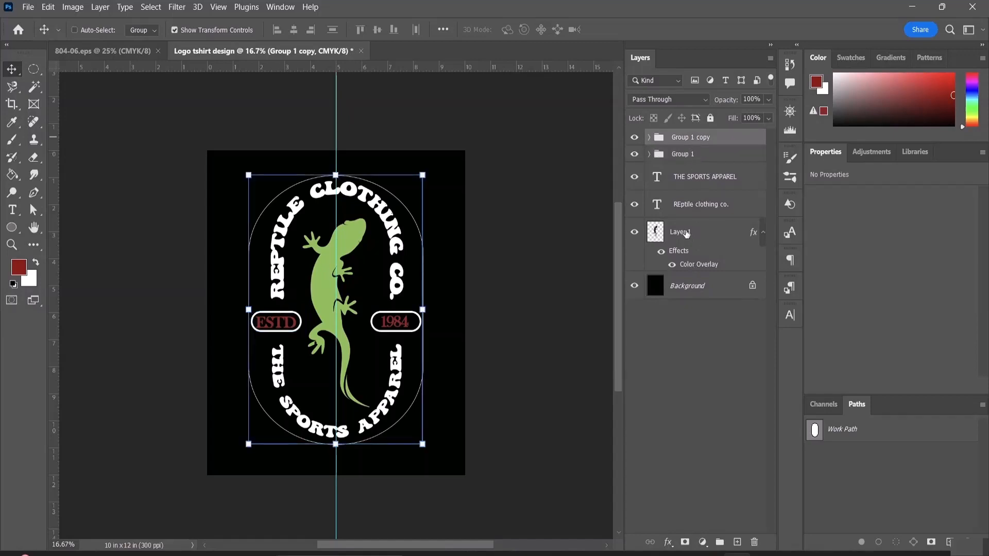
shift+click(686, 234)
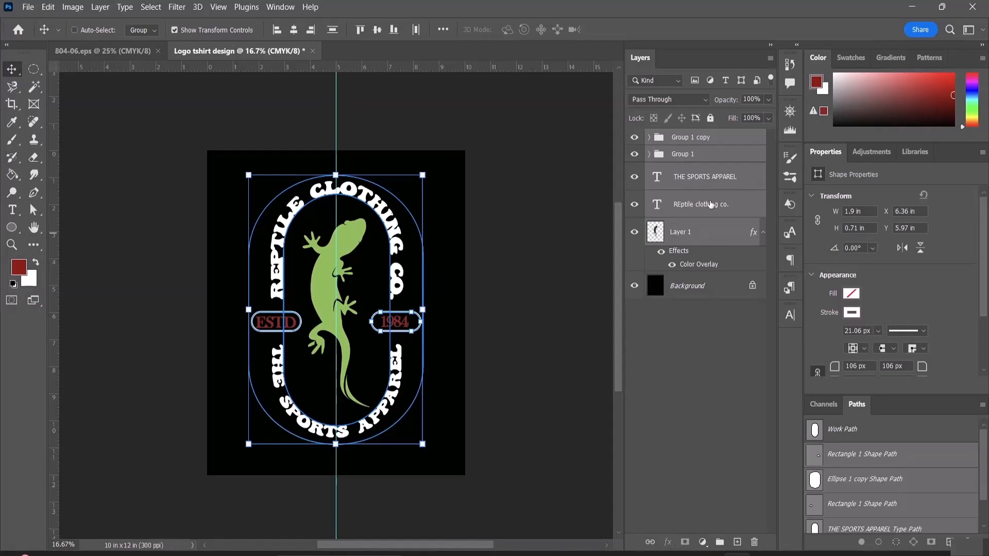
key(ctrl+g)
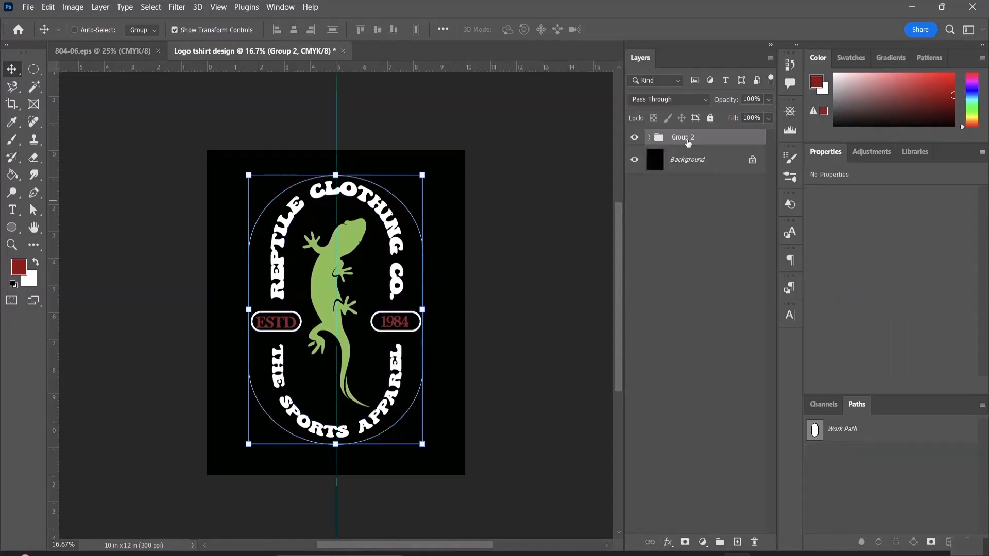
Step: Rename the new group as Logo
double_click(685, 138)
key(BackSpace)
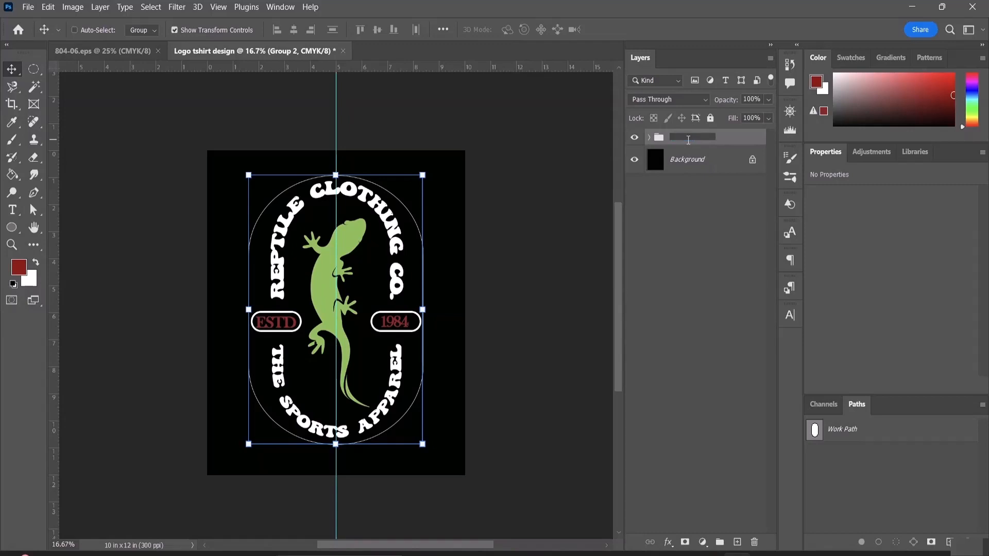
text(Logo)
key(Return)
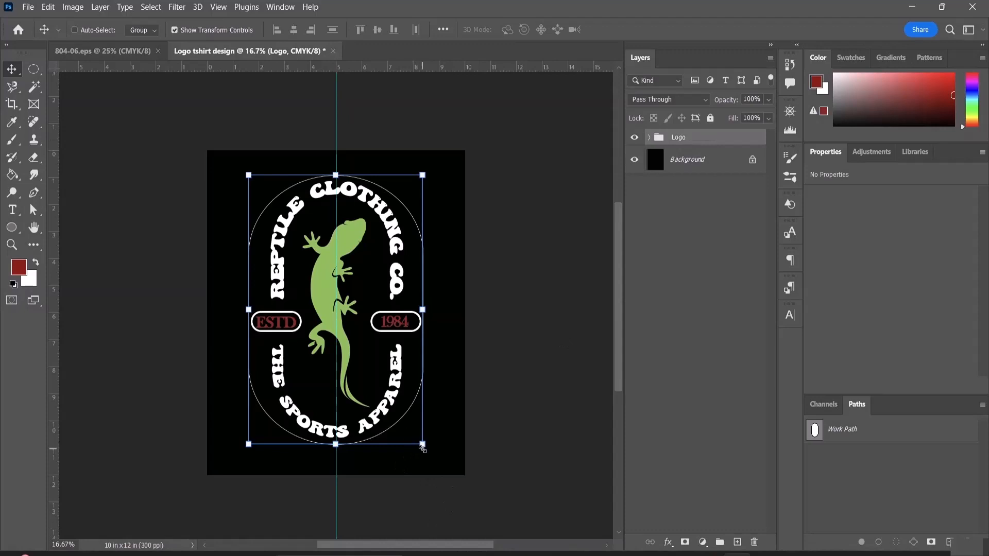
Step: Scale the Logo group proportionally to about 68.33% and move it to the middle of the canvas
drag(423, 446, 368, 359)
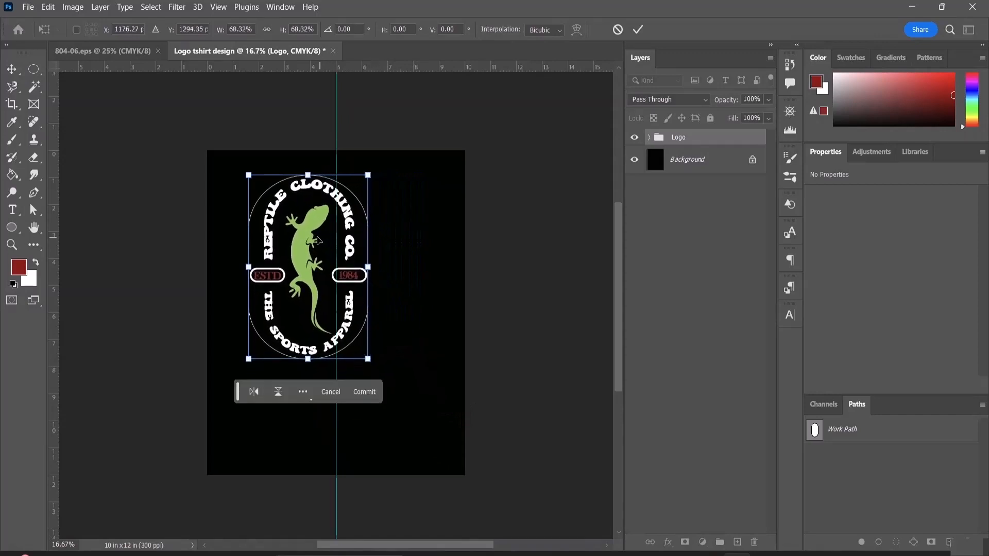
drag(315, 235, 339, 274)
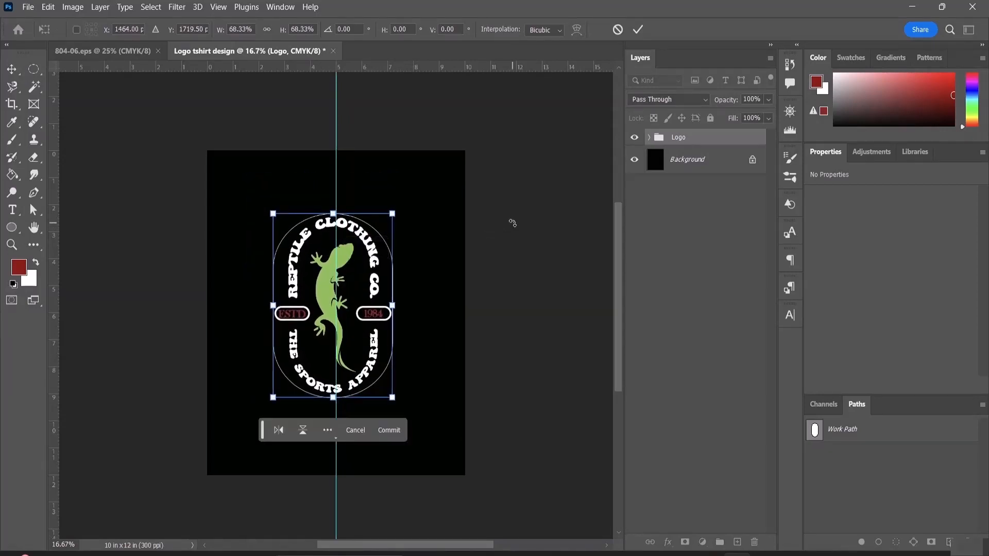